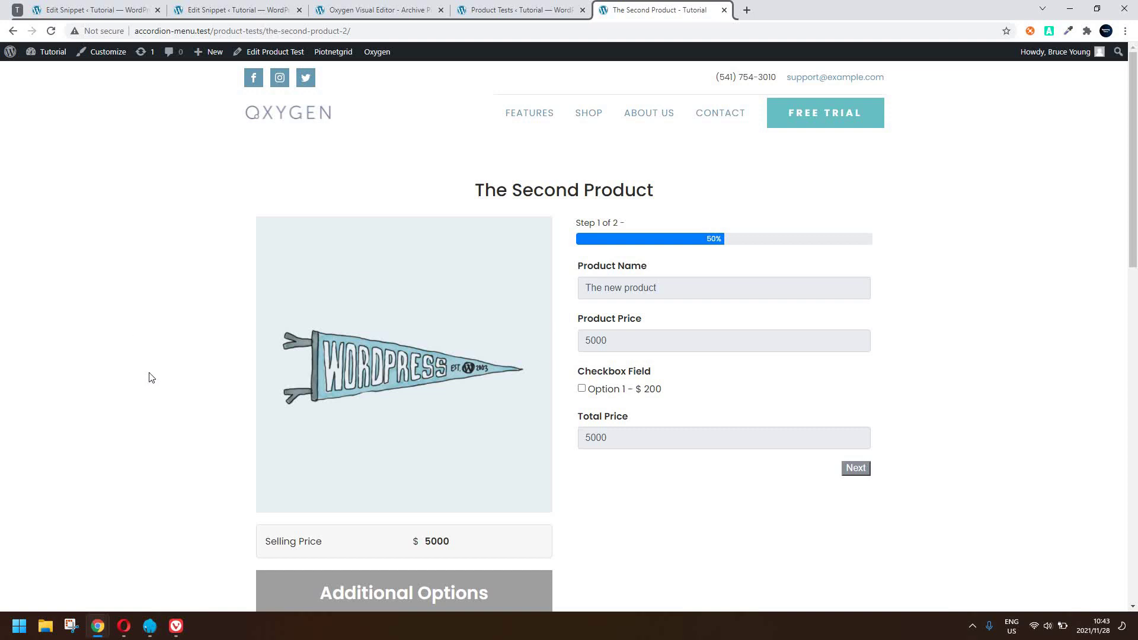
- Set the product's selling price to 50000 in the front-end edit form, submit it, and check the updated product page
{"action": "scroll", "coordinate": [172, 395], "scroll_direction": "down", "scroll_amount": 3}
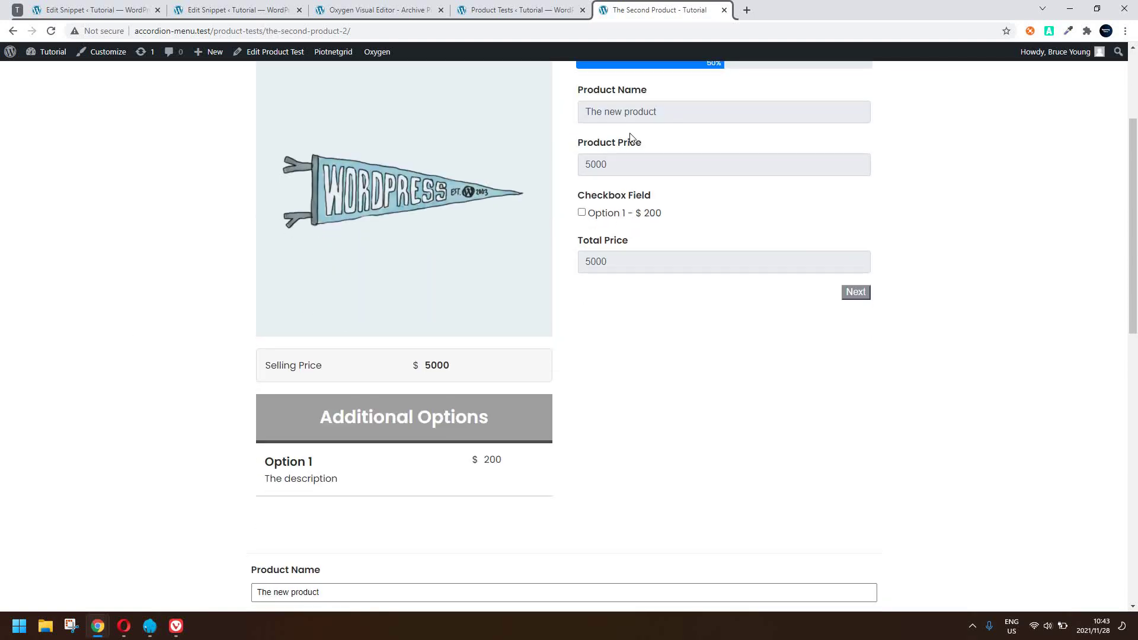
{"action": "scroll", "coordinate": [632, 138], "scroll_direction": "up", "scroll_amount": 3}
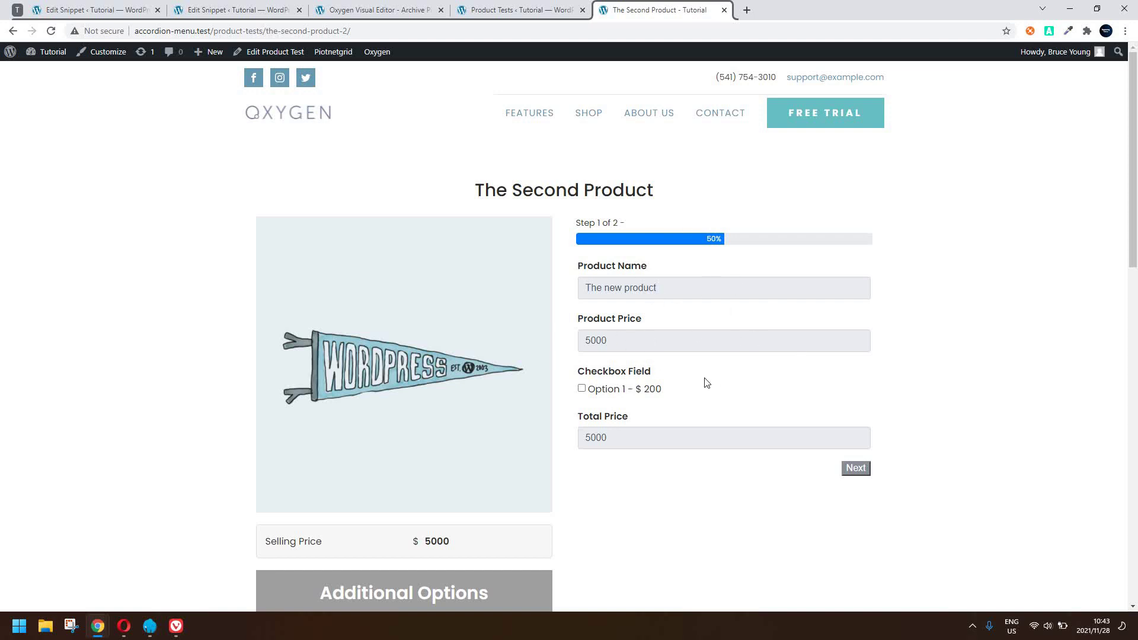
{"action": "scroll", "coordinate": [673, 338], "scroll_direction": "down", "scroll_amount": 10}
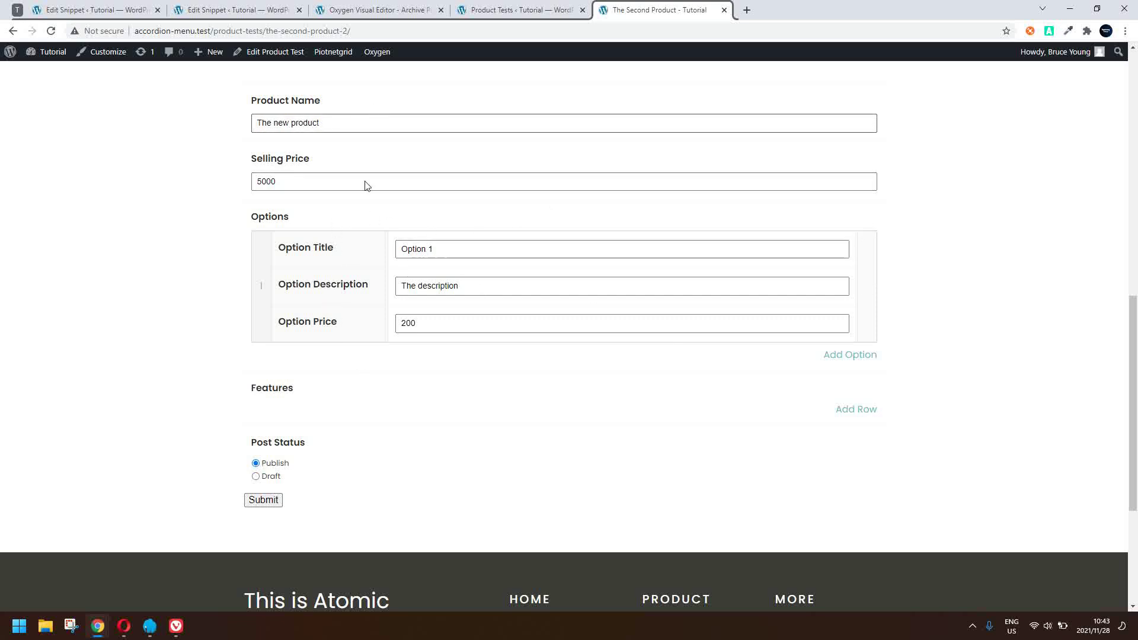
{"action": "left_click", "coordinate": [316, 187]}
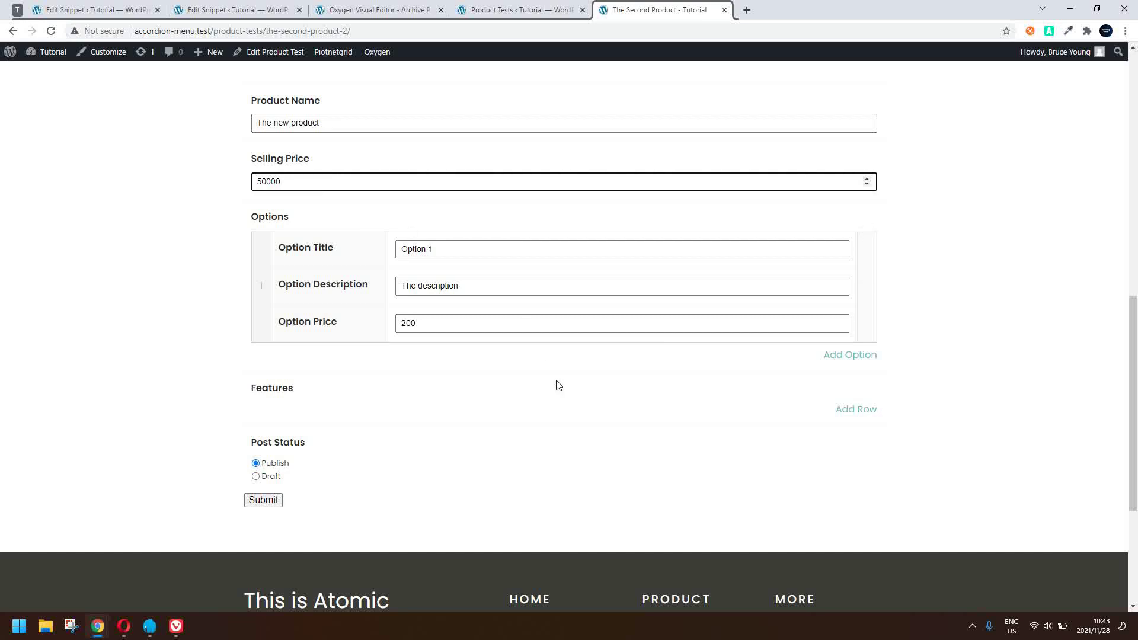
{"action": "left_click", "coordinate": [262, 501]}
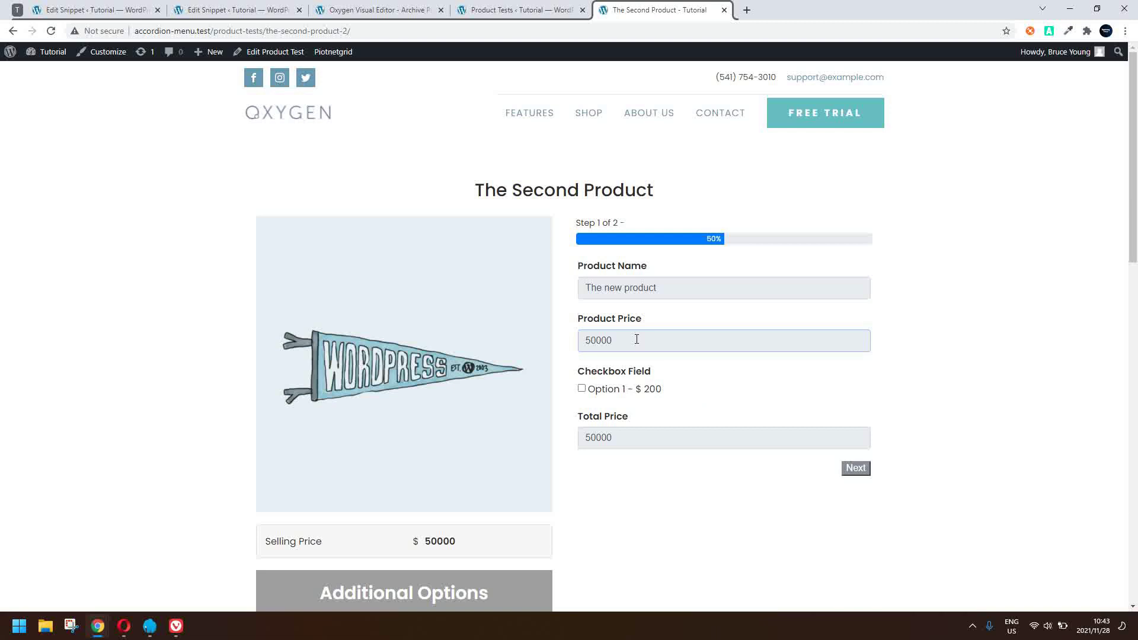
{"action": "scroll", "coordinate": [636, 339], "scroll_direction": "down", "scroll_amount": 3}
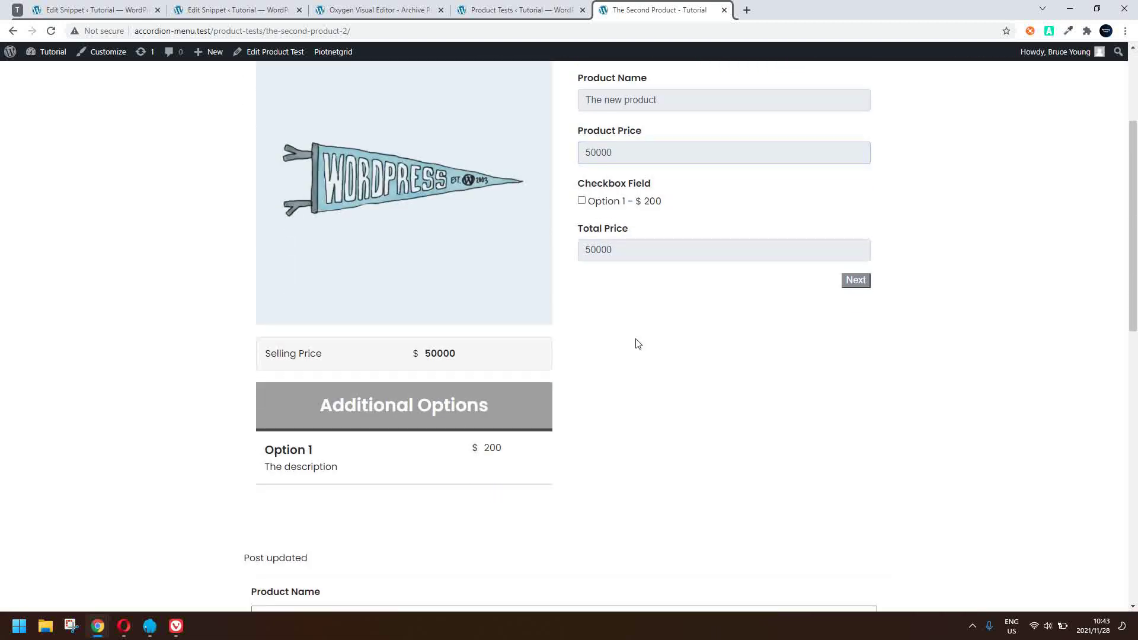
{"action": "scroll", "coordinate": [638, 344], "scroll_direction": "down", "scroll_amount": 9}
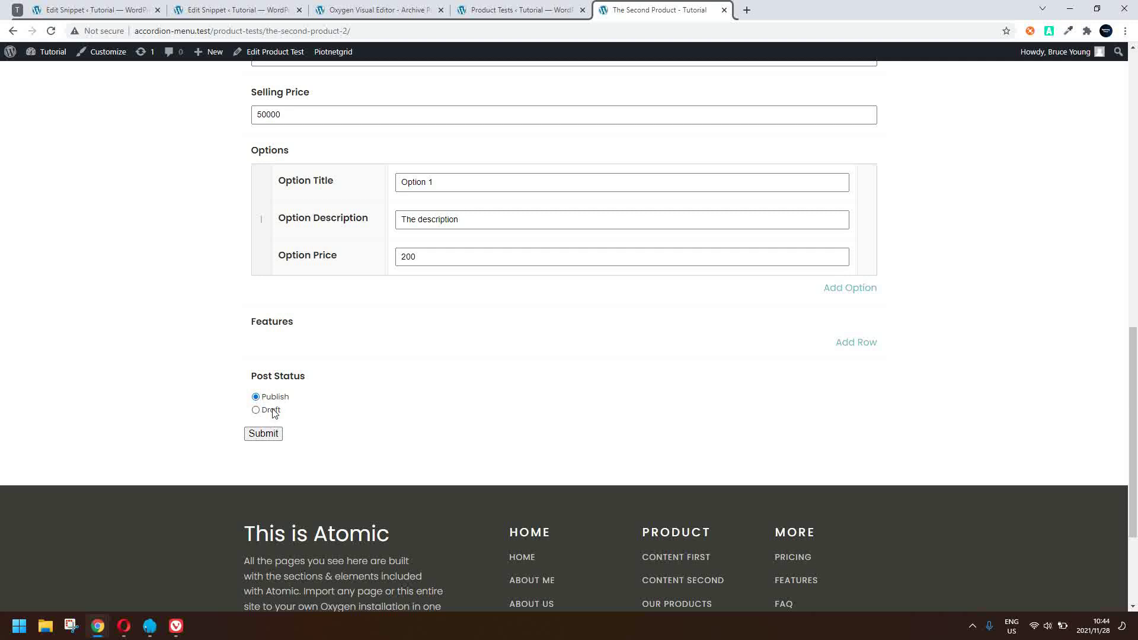
{"action": "scroll", "coordinate": [409, 358], "scroll_direction": "up", "scroll_amount": 12}
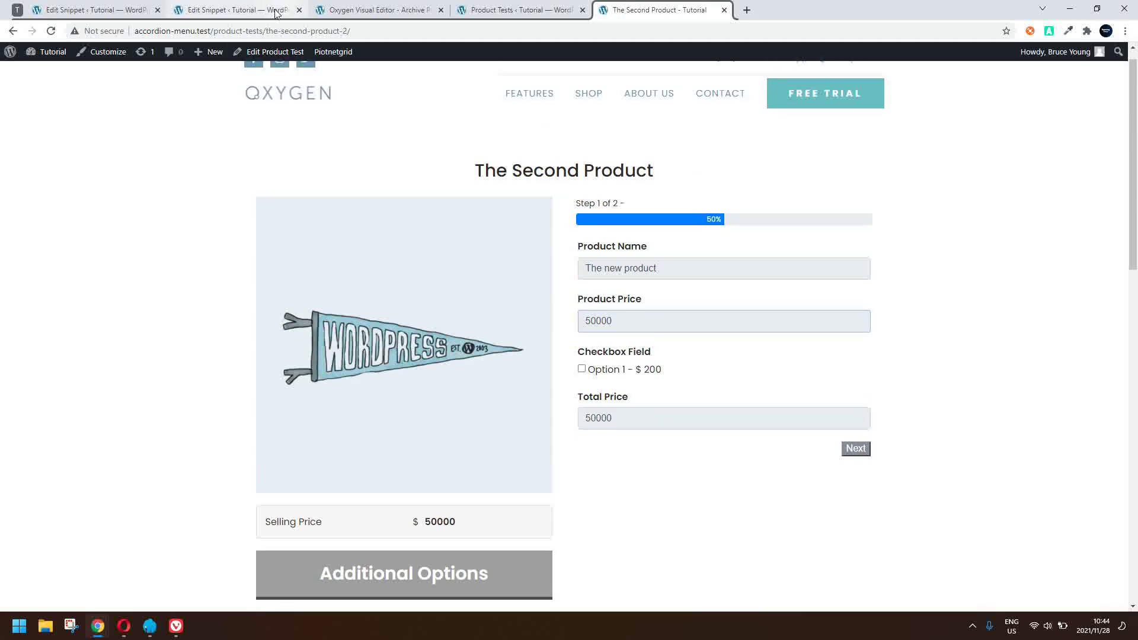
- Shorten the page address to accordion-menu.test/product-tests/ to open the product archive and view its Draft Posts section
{"action": "left_click_drag", "start_coordinate": [267, 30], "coordinate": [351, 30]}
{"action": "key", "text": "BackSpace"}
{"action": "key", "text": "Return"}
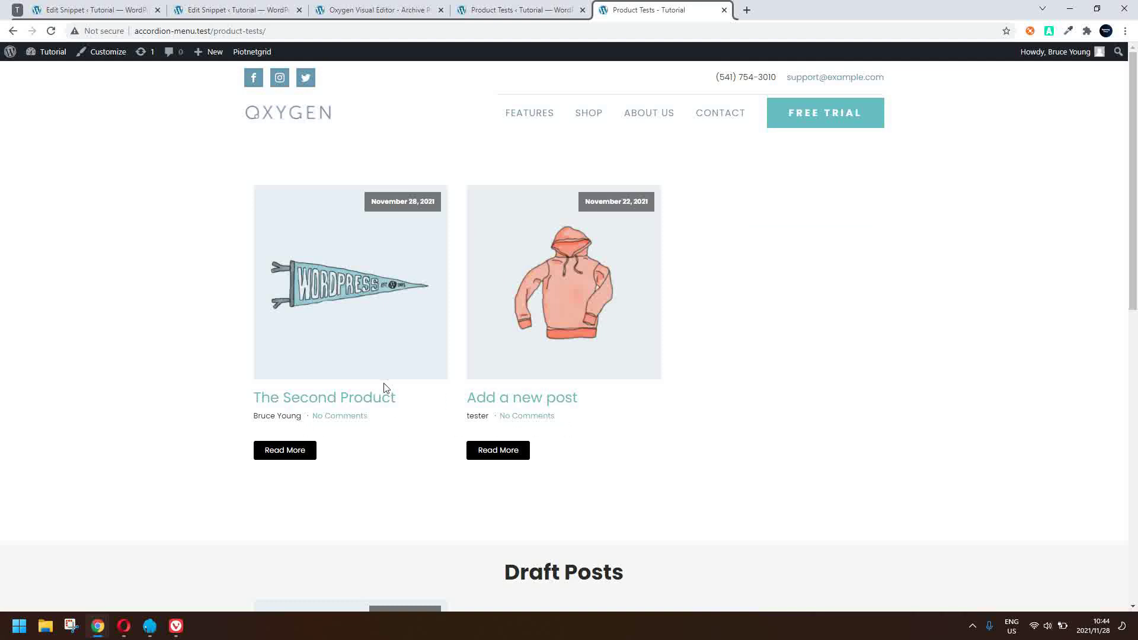
{"action": "scroll", "coordinate": [529, 383], "scroll_direction": "down", "scroll_amount": 1}
{"action": "scroll", "coordinate": [529, 383], "scroll_direction": "down", "scroll_amount": 5}
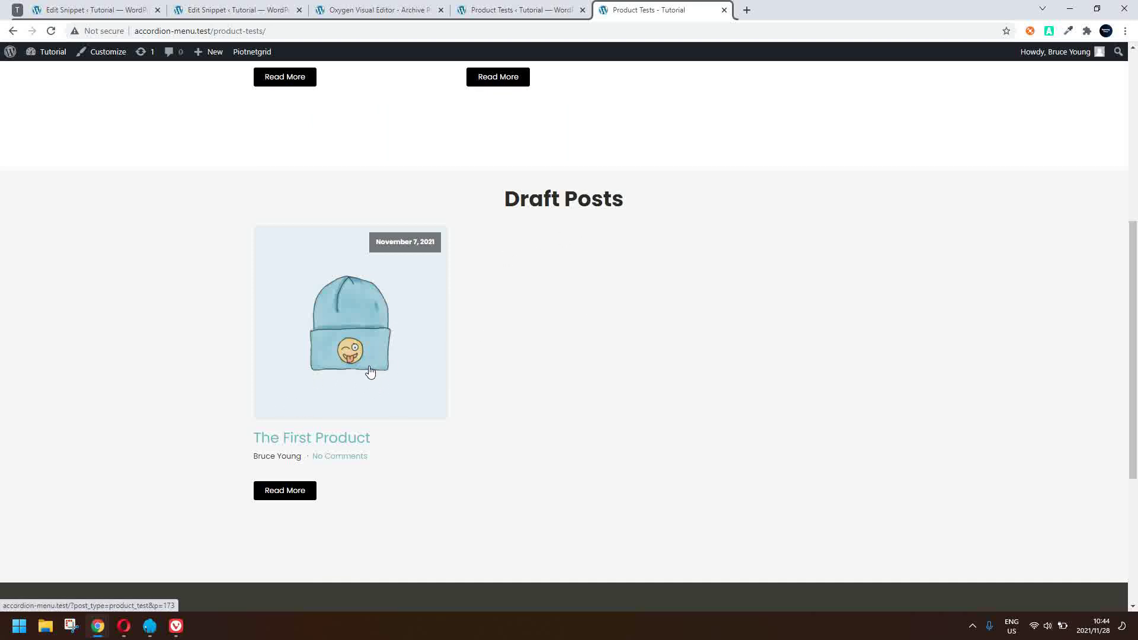
- Switch to the Vivaldi window logged in as tester and reload the "Add a new post" product page
{"action": "left_click", "coordinate": [175, 626]}
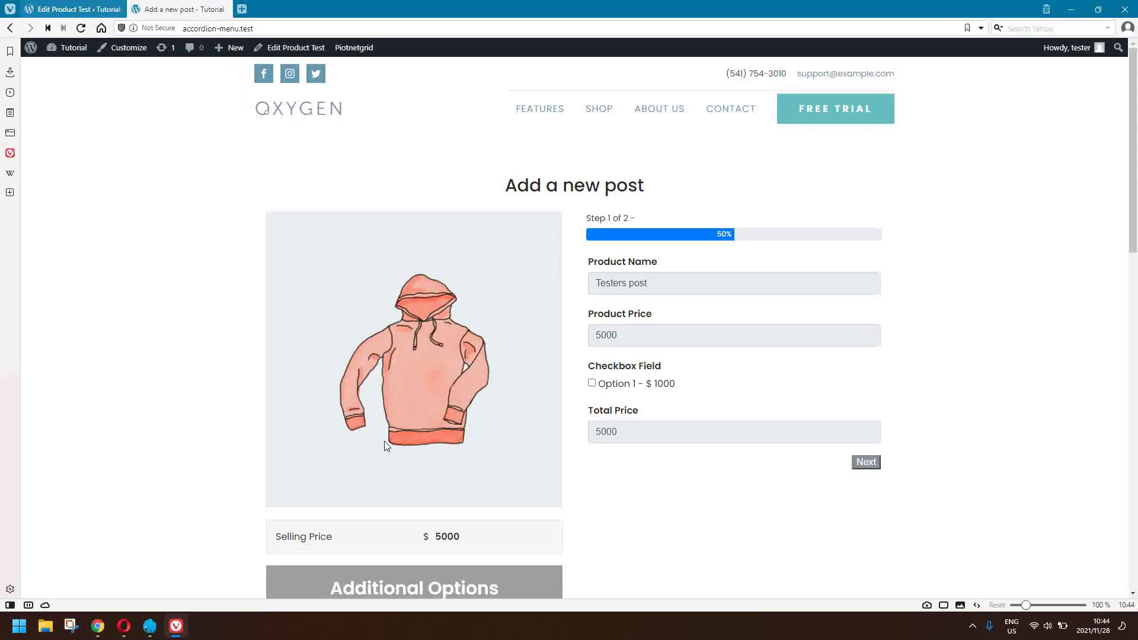
{"action": "left_click", "coordinate": [322, 27]}
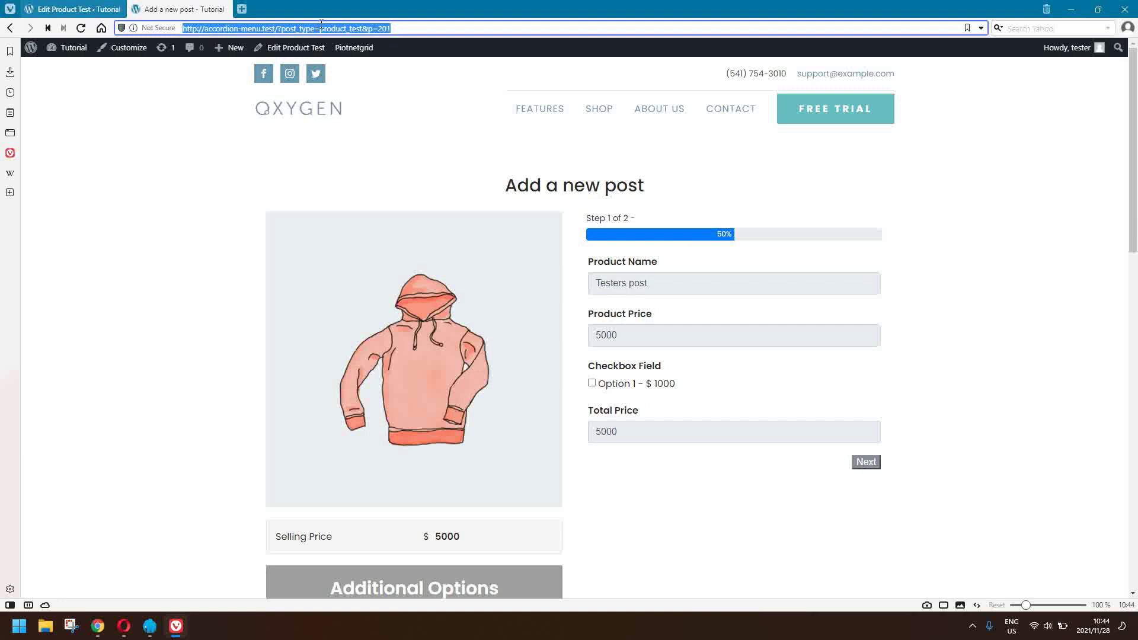
{"action": "key", "text": "Return"}
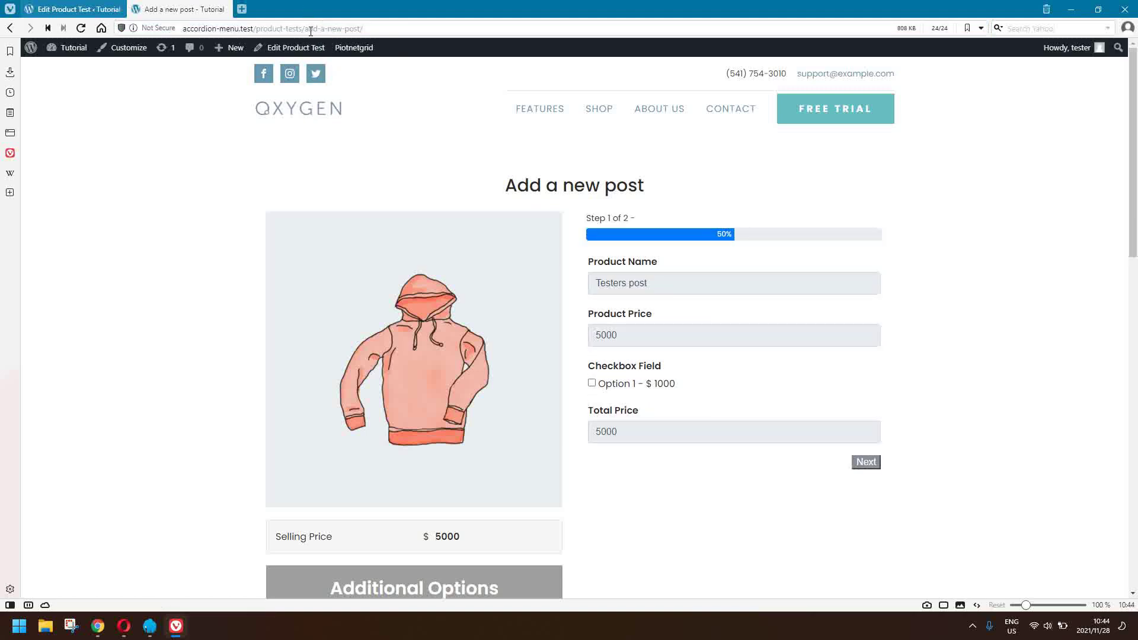
- Open the product-tests archive as tester by removing the post slug from the address, and inspect its Draft Posts section
{"action": "left_click", "coordinate": [306, 29]}
{"action": "left_click_drag", "start_coordinate": [306, 28], "coordinate": [417, 22]}
{"action": "left_click", "coordinate": [395, 25]}
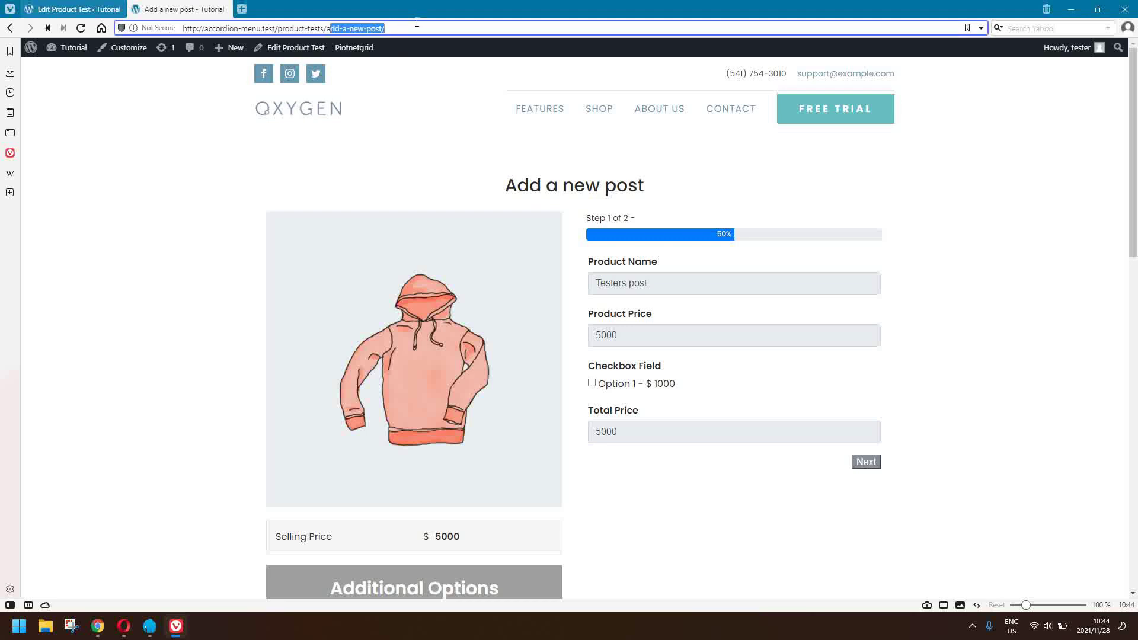
{"action": "key", "text": "BackSpace"}
{"action": "key", "text": "BackSpace"}
{"action": "key", "text": "Return"}
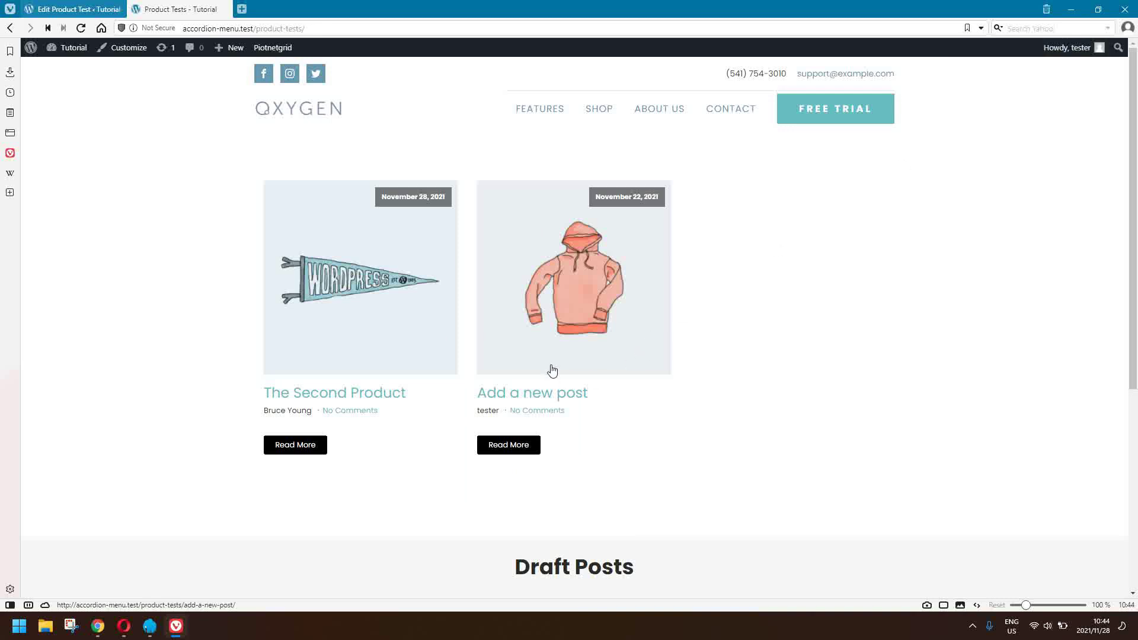
{"action": "scroll", "coordinate": [551, 371], "scroll_direction": "down", "scroll_amount": 3}
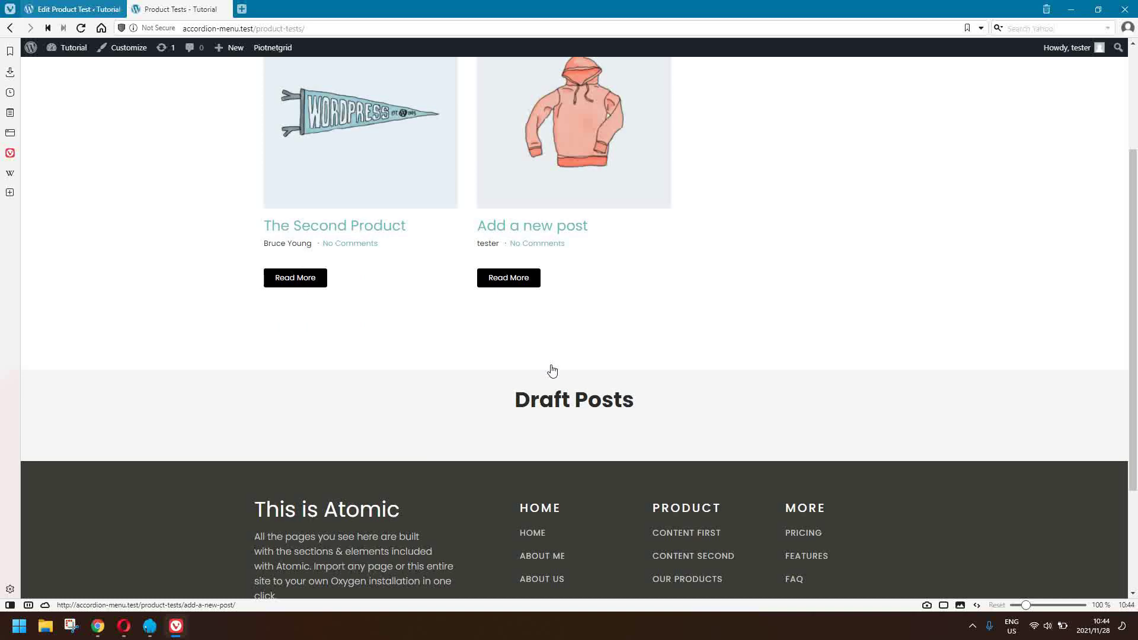
{"action": "scroll", "coordinate": [580, 407], "scroll_direction": "up", "scroll_amount": 3}
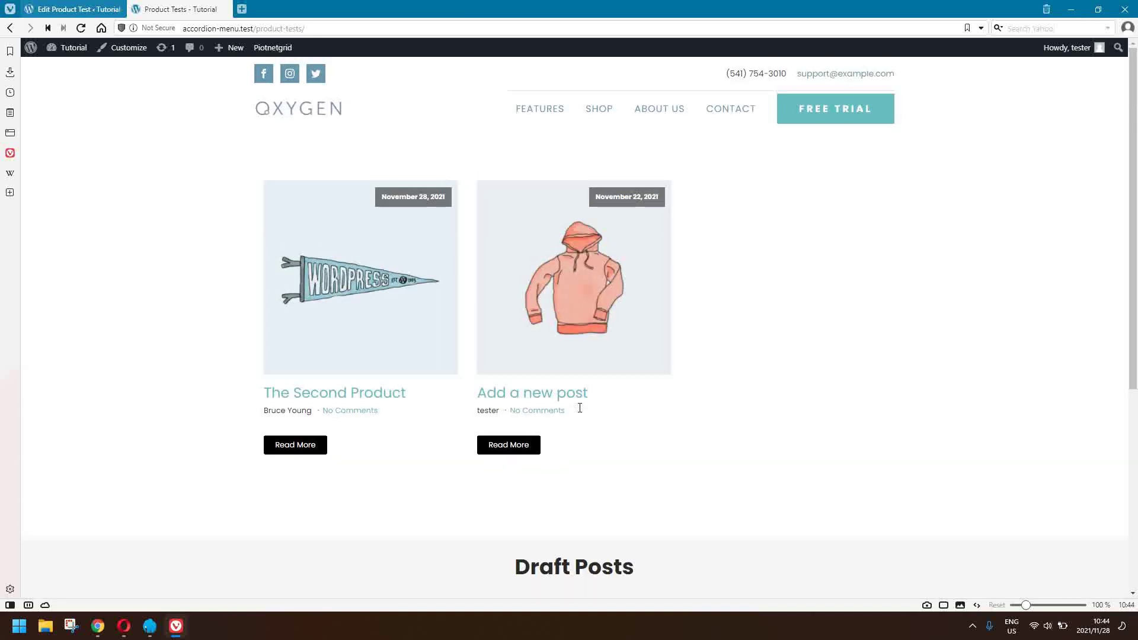
- Open the "Add a new post" product, set its post status to Draft in the front-end form, and submit it
{"action": "left_click", "coordinate": [602, 275]}
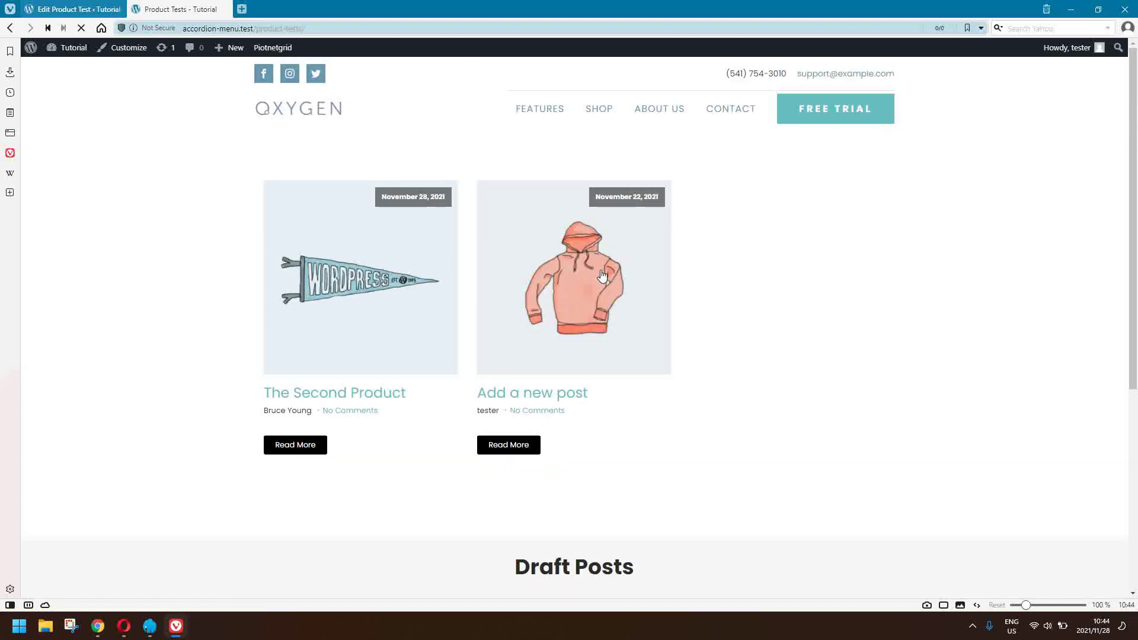
{"action": "scroll", "coordinate": [602, 276], "scroll_direction": "down", "scroll_amount": 8}
{"action": "scroll", "coordinate": [602, 276], "scroll_direction": "down", "scroll_amount": 3}
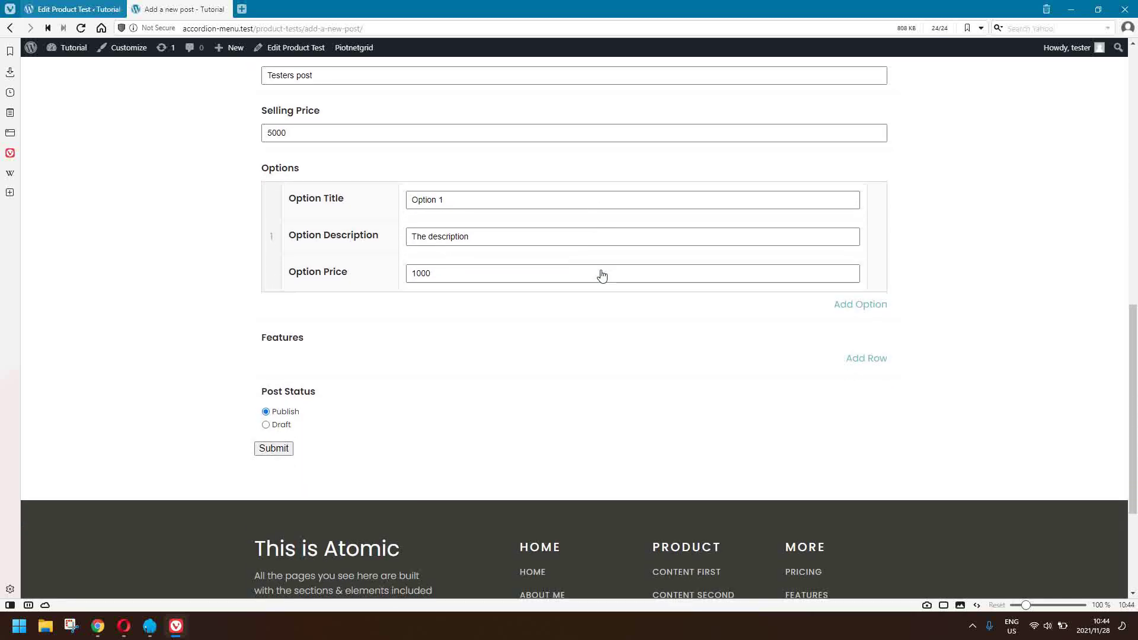
{"action": "left_click", "coordinate": [275, 415]}
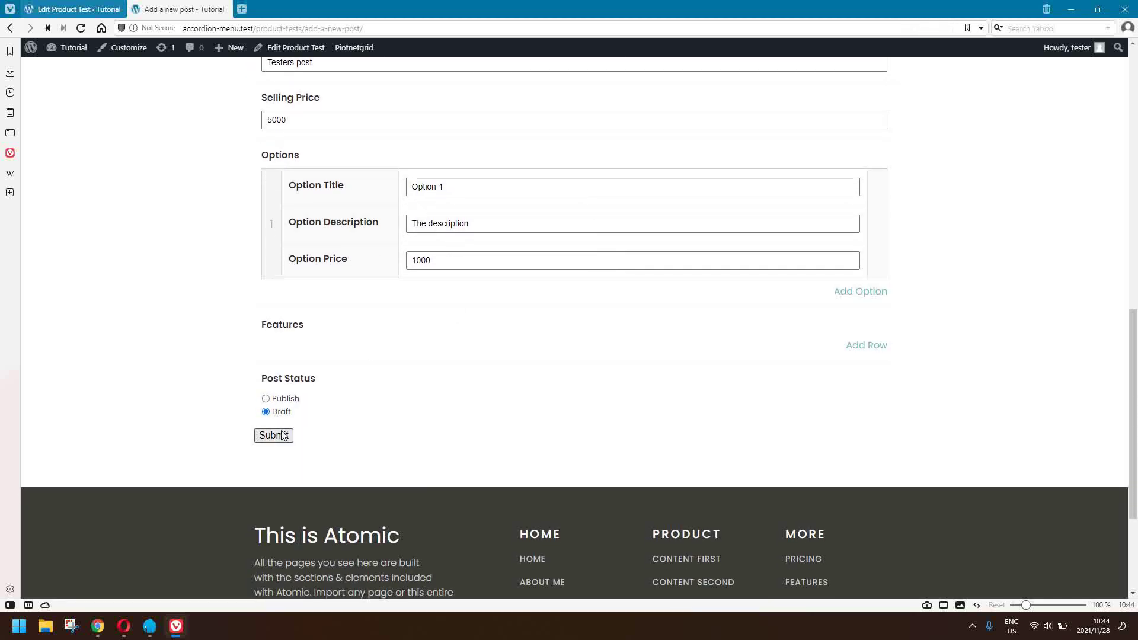
{"action": "left_click", "coordinate": [277, 437]}
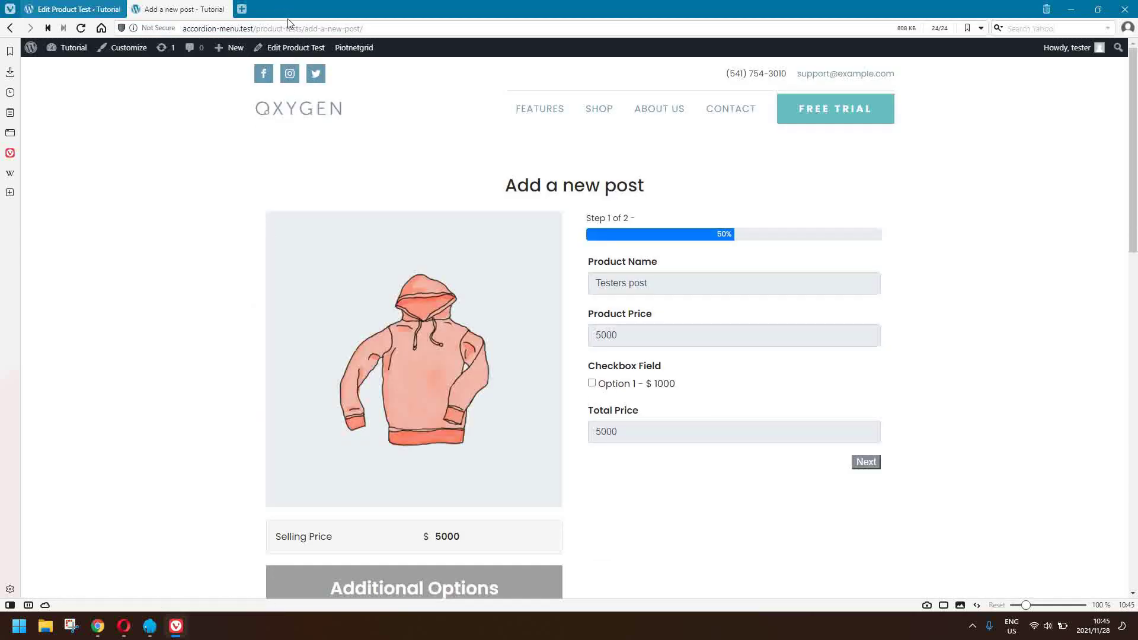
- Return to the product-tests archive from the product's address and check the Draft Posts section for the tester account
{"action": "left_click", "coordinate": [312, 29]}
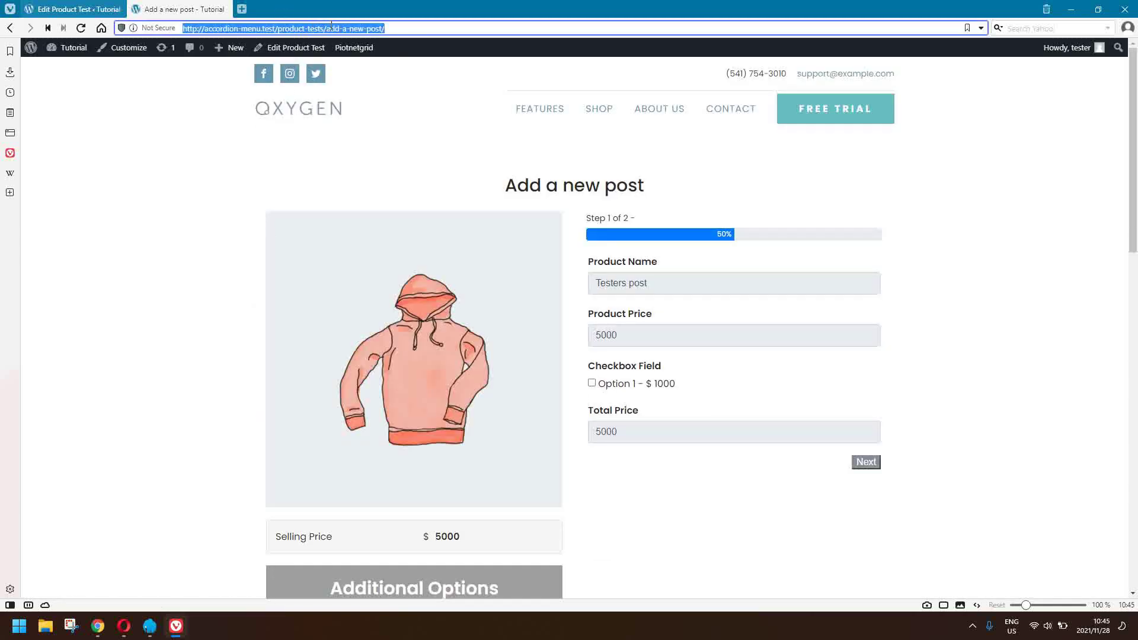
{"action": "left_click", "coordinate": [332, 28]}
{"action": "left_click_drag", "start_coordinate": [329, 28], "coordinate": [436, 30]}
{"action": "key", "text": "BackSpace"}
{"action": "key", "text": "Return"}
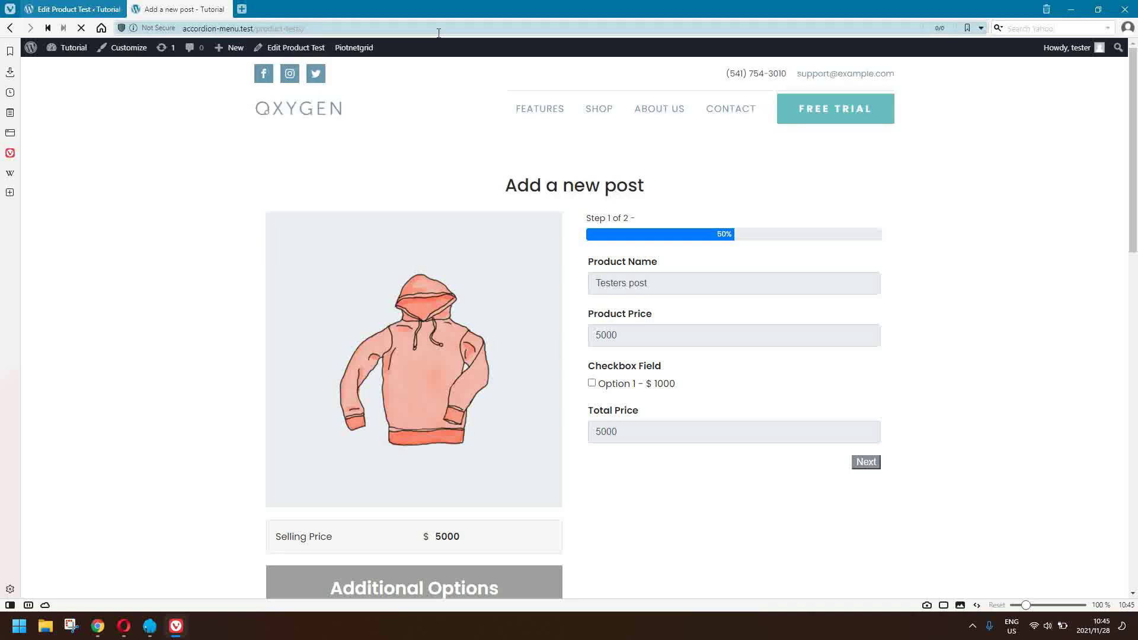
{"action": "scroll", "coordinate": [513, 285], "scroll_direction": "down", "scroll_amount": 4}
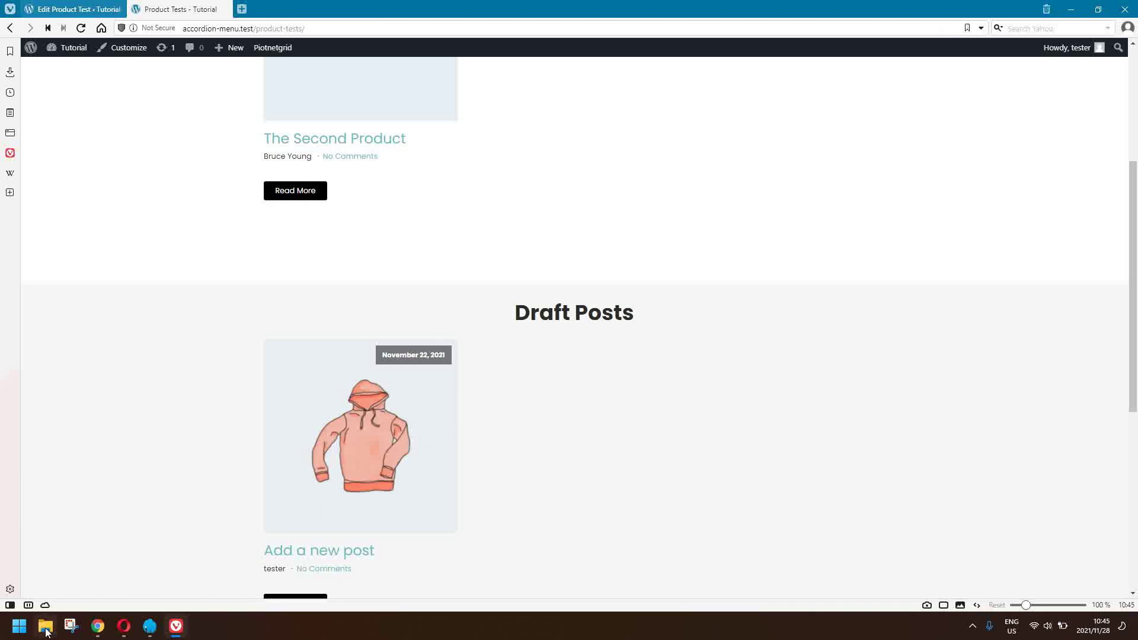
- Switch to the Chrome window with the Product Tests archive, reload it, and check the published products and Draft Posts section
{"action": "mouse_move", "coordinate": [98, 627]}
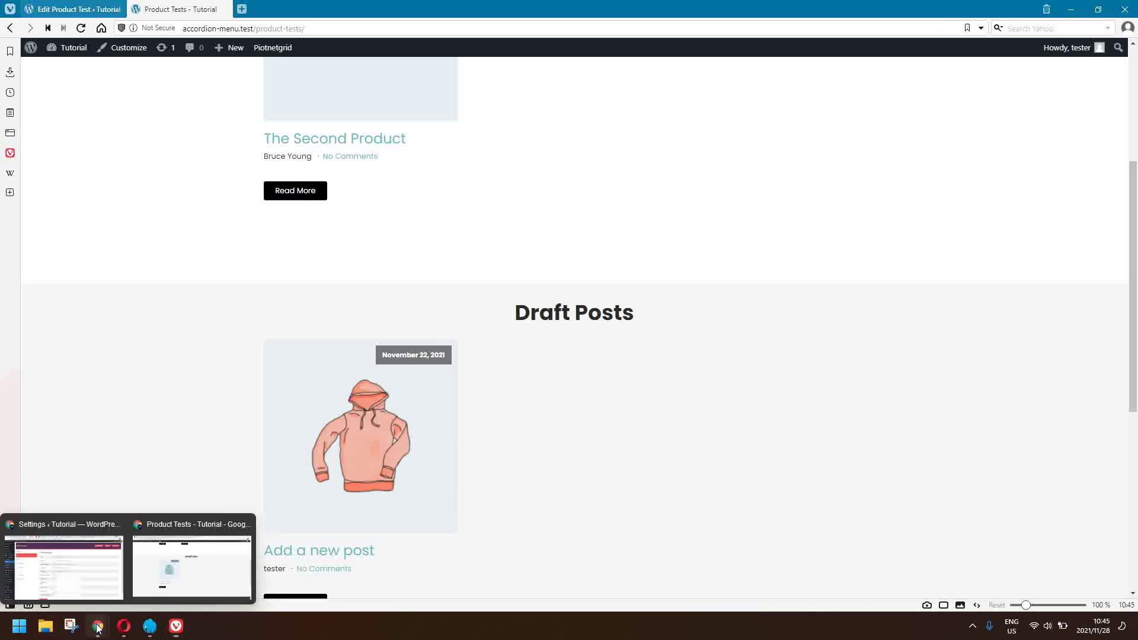
{"action": "left_click", "coordinate": [208, 585]}
{"action": "scroll", "coordinate": [500, 317], "scroll_direction": "up", "scroll_amount": 6}
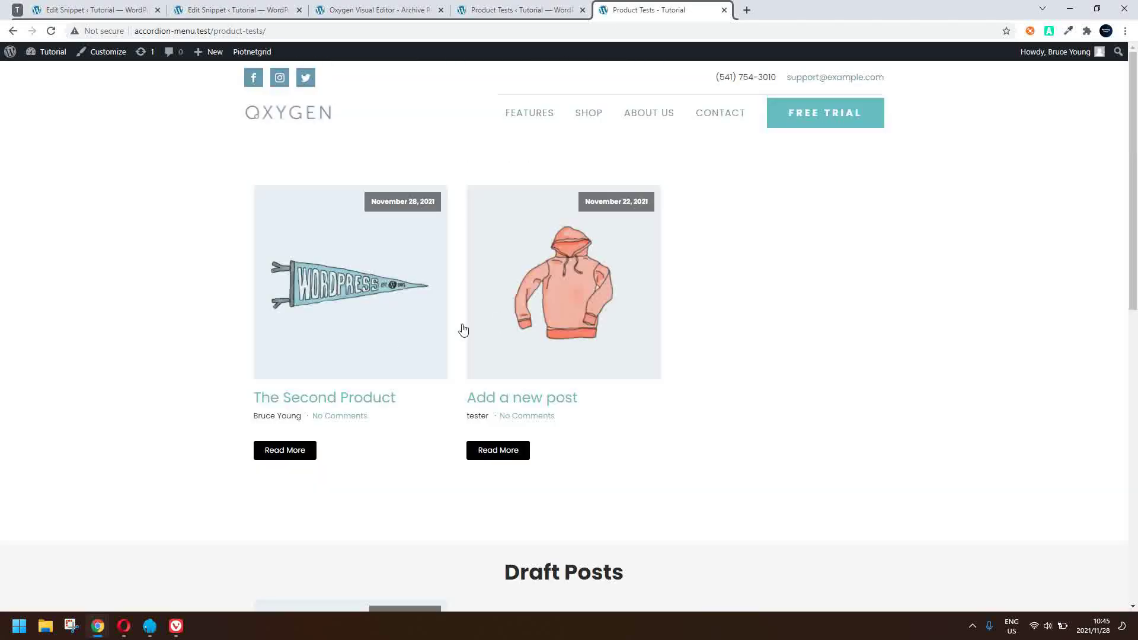
{"action": "left_click", "coordinate": [305, 32]}
{"action": "key", "text": "Return"}
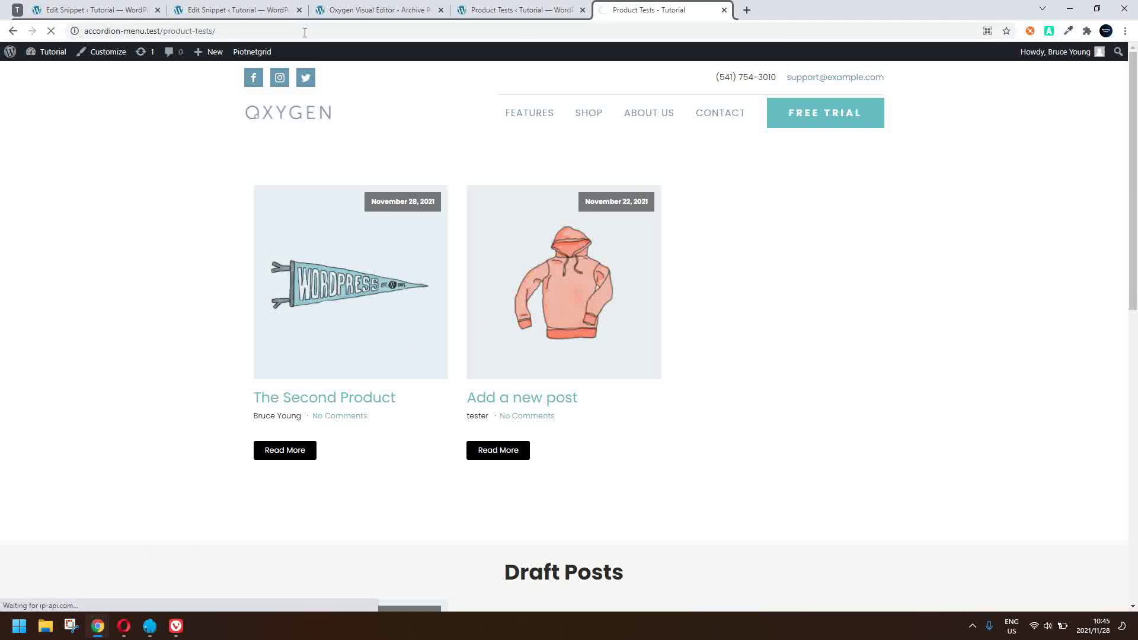
{"action": "scroll", "coordinate": [396, 159], "scroll_direction": "down", "scroll_amount": 5}
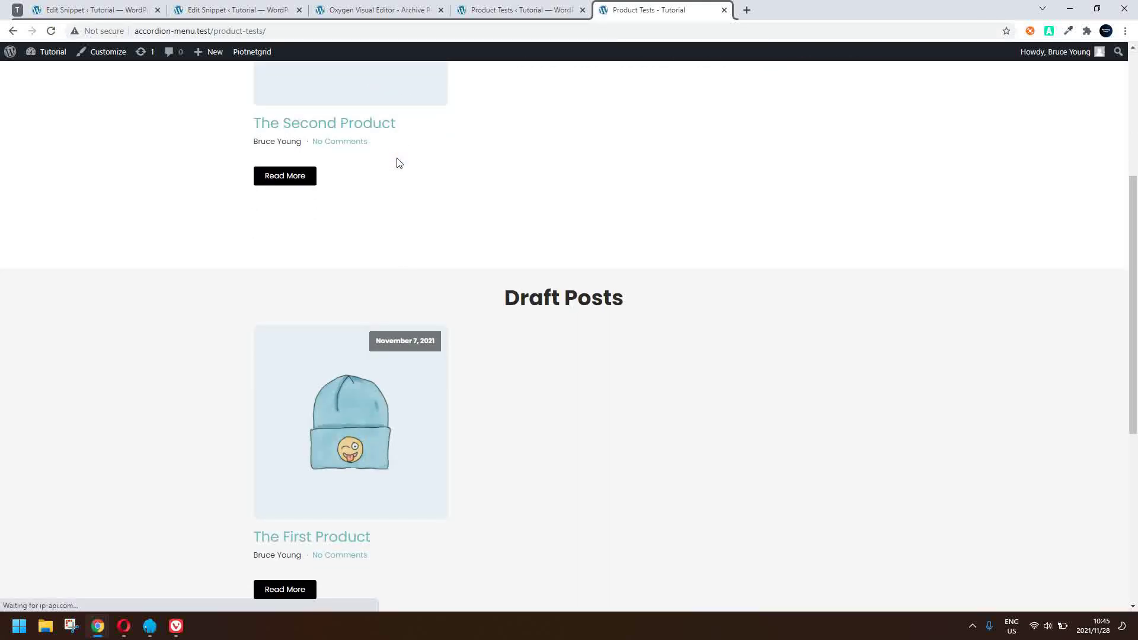
{"action": "scroll", "coordinate": [412, 425], "scroll_direction": "down", "scroll_amount": 2}
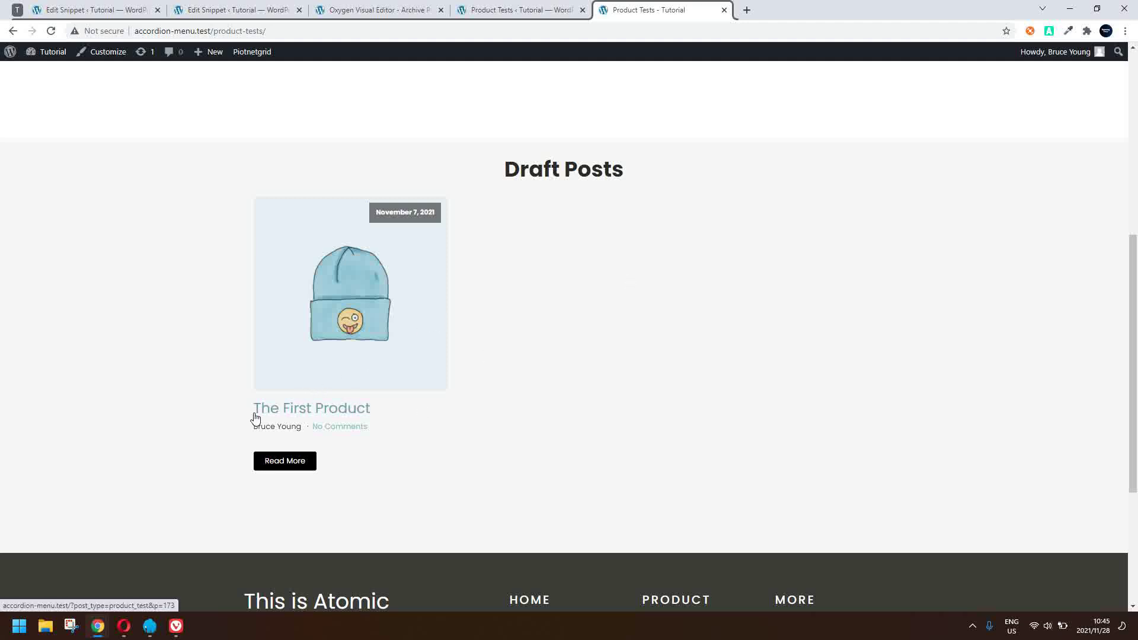
- Switch back to Vivaldi and compare the tester account's published products and Draft Posts on the archive page
{"action": "left_click", "coordinate": [176, 626]}
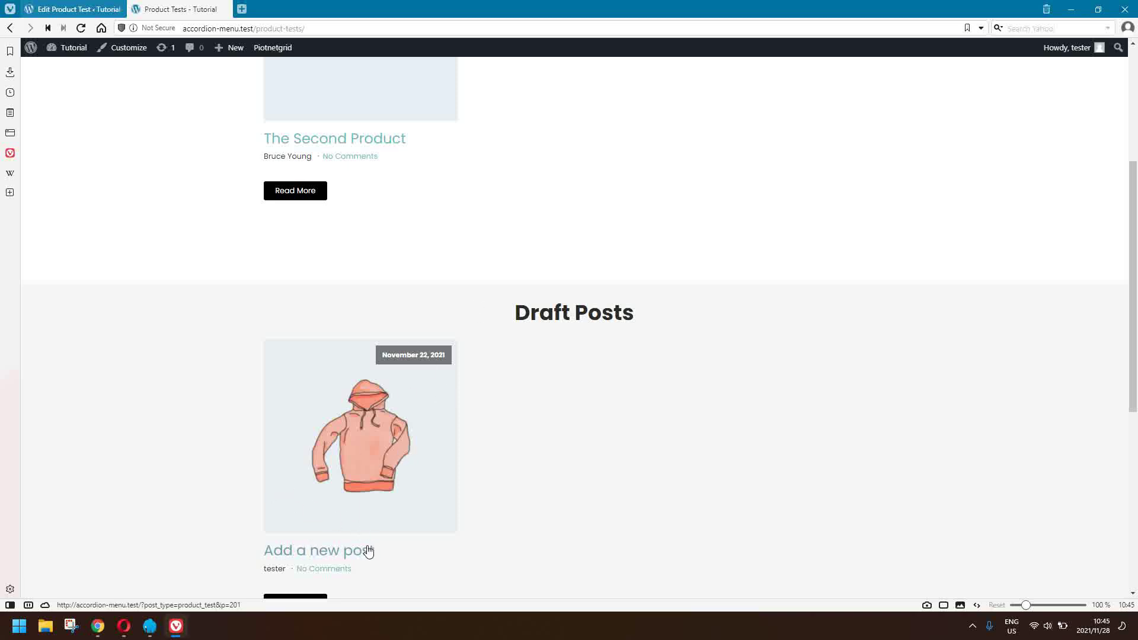
{"action": "scroll", "coordinate": [368, 551], "scroll_direction": "down", "scroll_amount": 3}
{"action": "scroll", "coordinate": [368, 551], "scroll_direction": "up", "scroll_amount": 7}
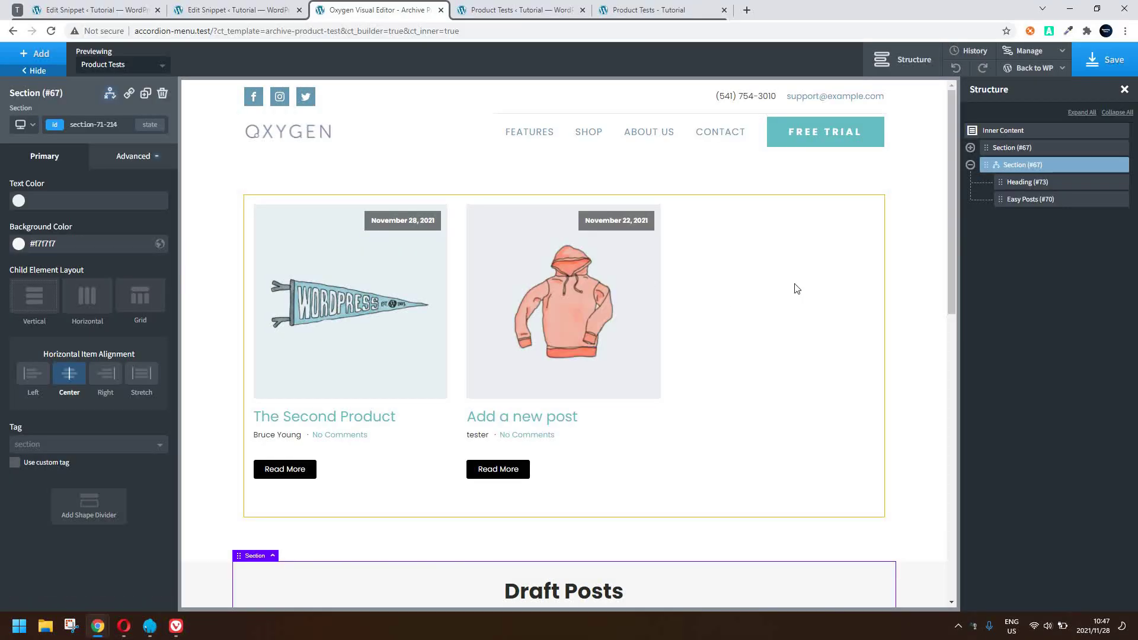
- In the Oxygen archive template, open the upper Easy Posts element's query settings, and select the Draft Posts section
{"action": "left_click", "coordinate": [1009, 155]}
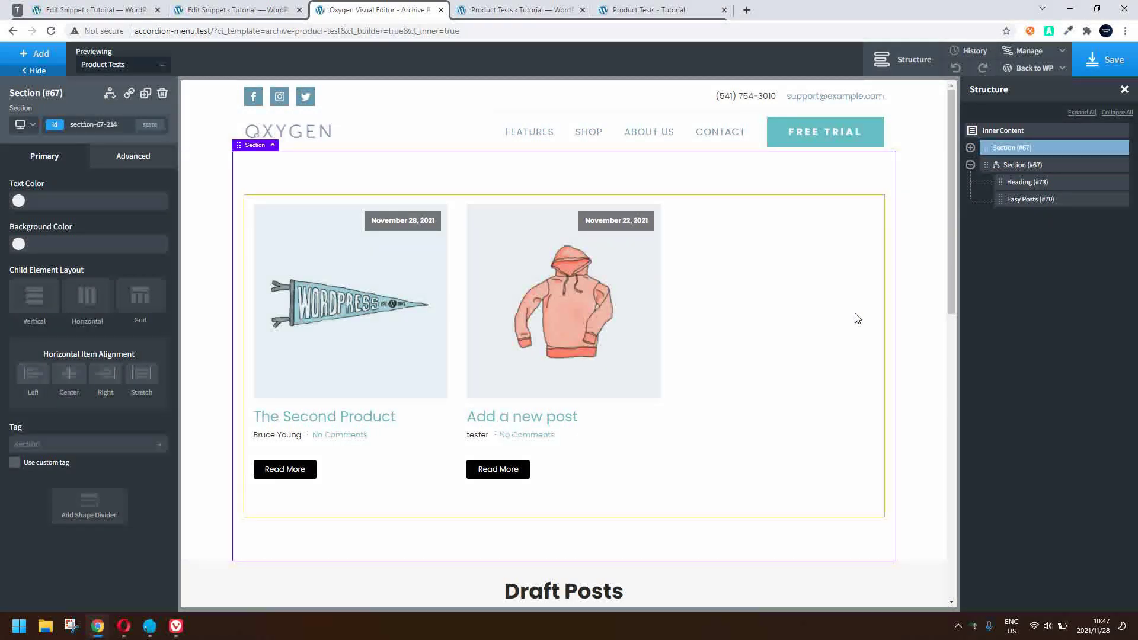
{"action": "left_click", "coordinate": [390, 330]}
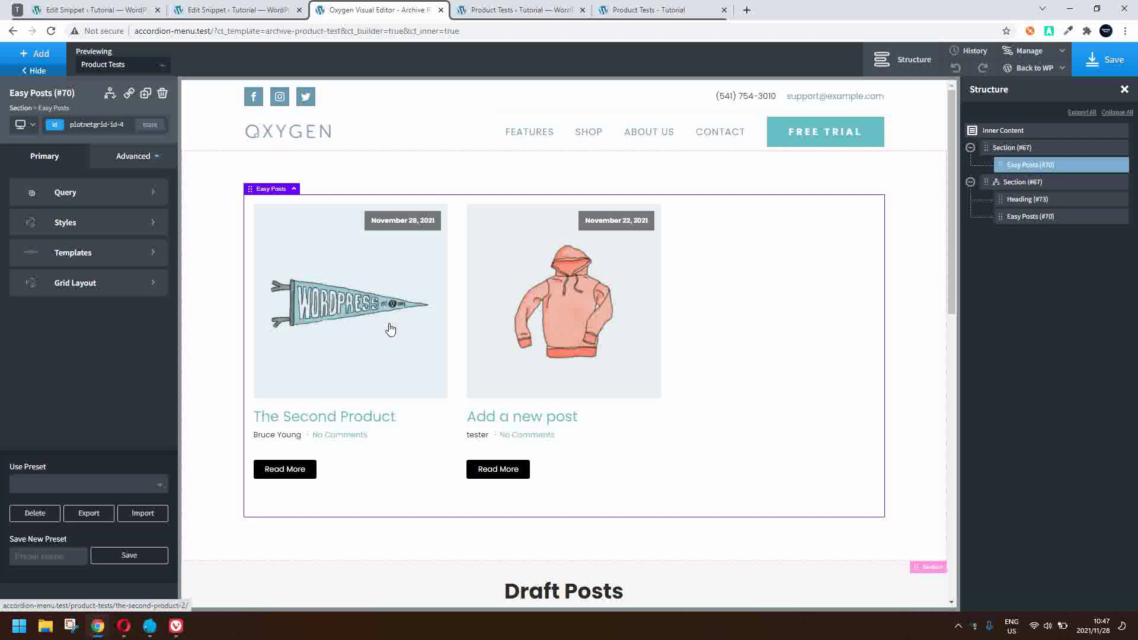
{"action": "left_click", "coordinate": [102, 192]}
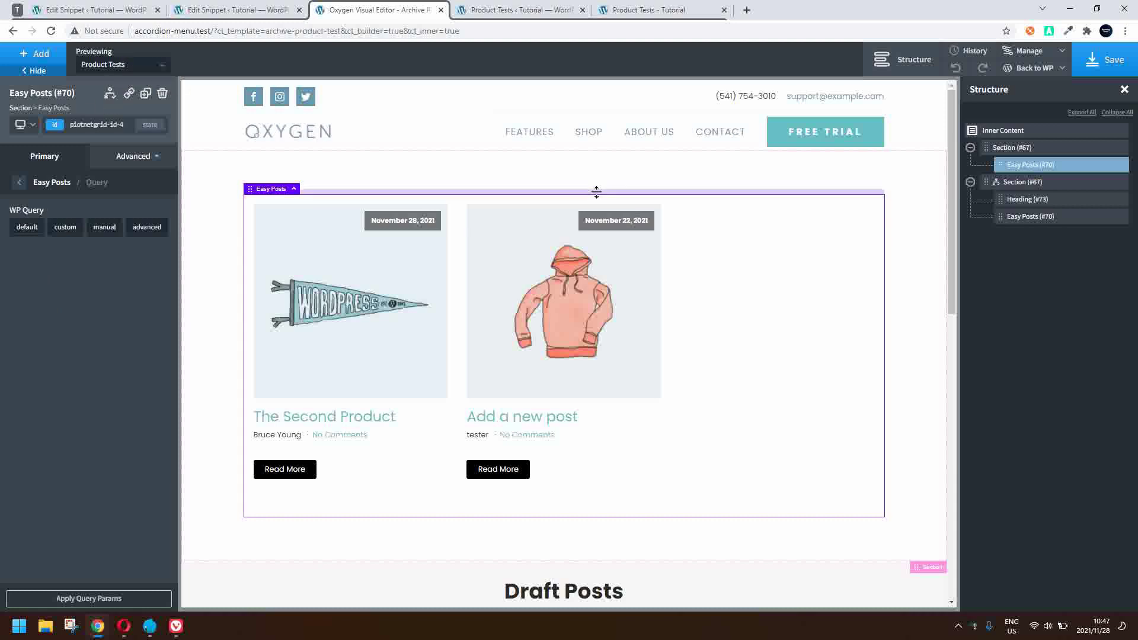
{"action": "left_click", "coordinate": [1017, 188]}
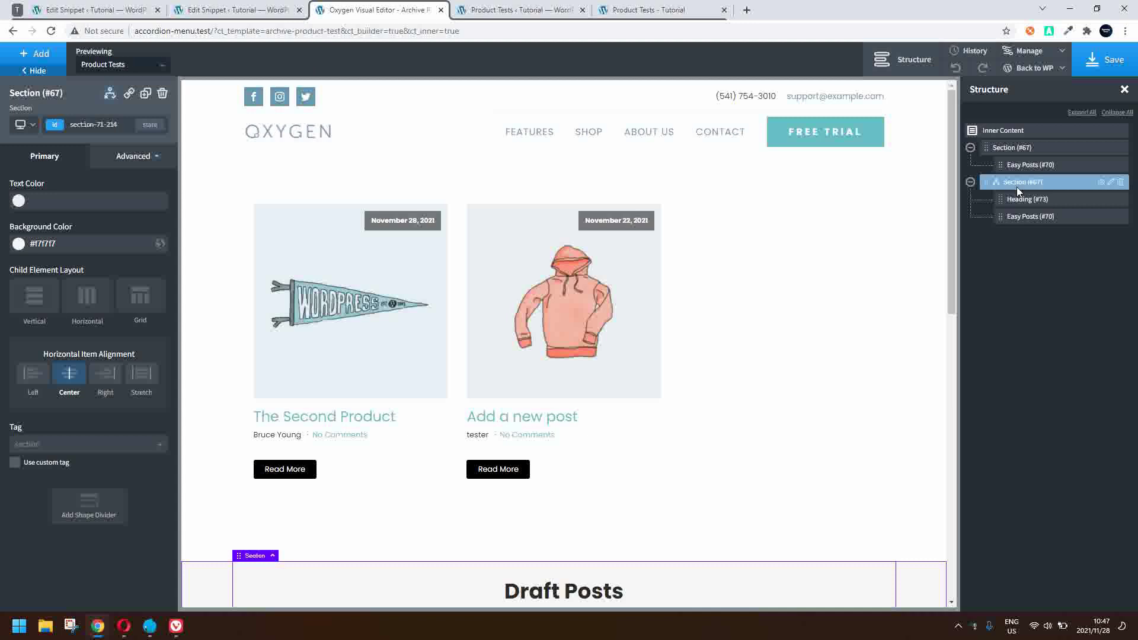
- Review the display conditions of the Draft Posts section, including its User Logged In condition, and close them
{"action": "scroll", "coordinate": [848, 406], "scroll_direction": "down", "scroll_amount": 6}
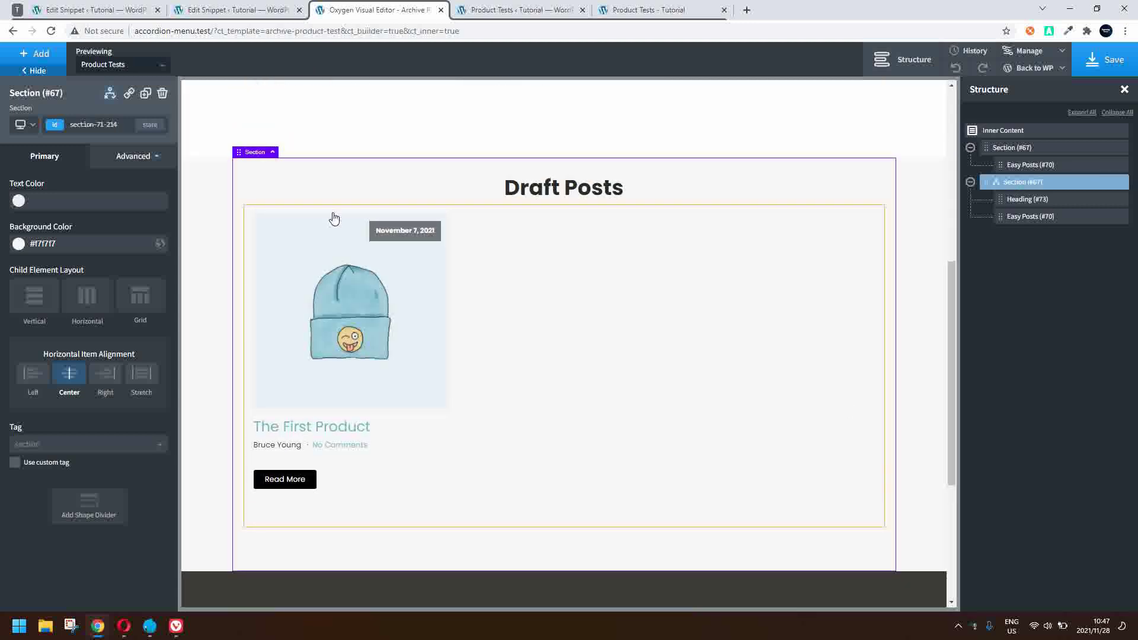
{"action": "left_click", "coordinate": [110, 94]}
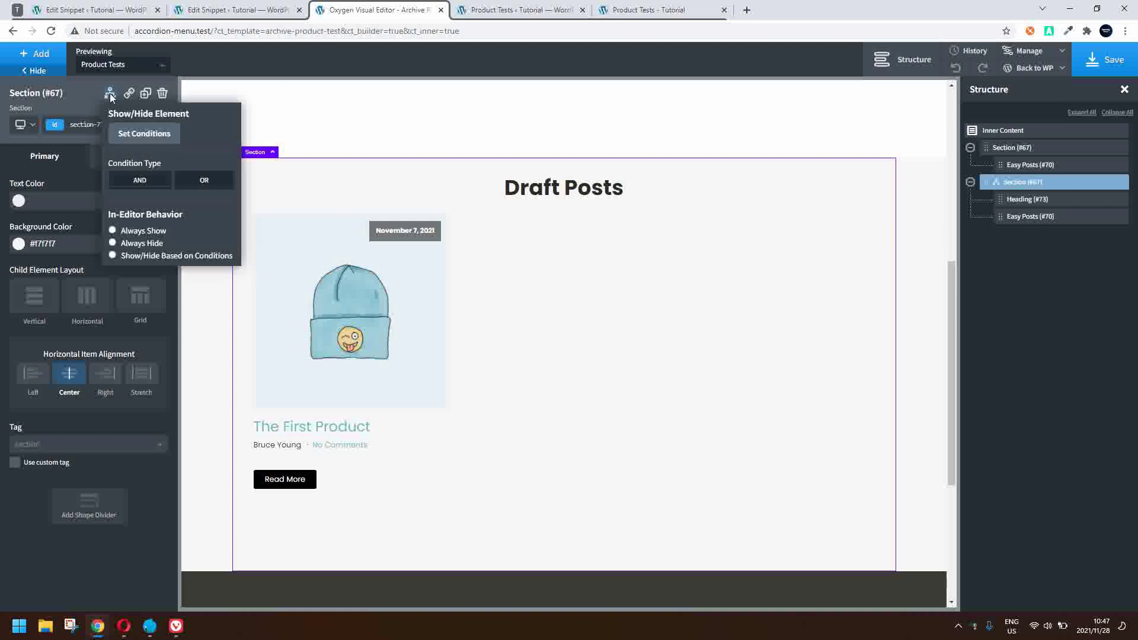
{"action": "left_click", "coordinate": [130, 134]}
{"action": "left_click", "coordinate": [294, 180]}
{"action": "left_click", "coordinate": [328, 192]}
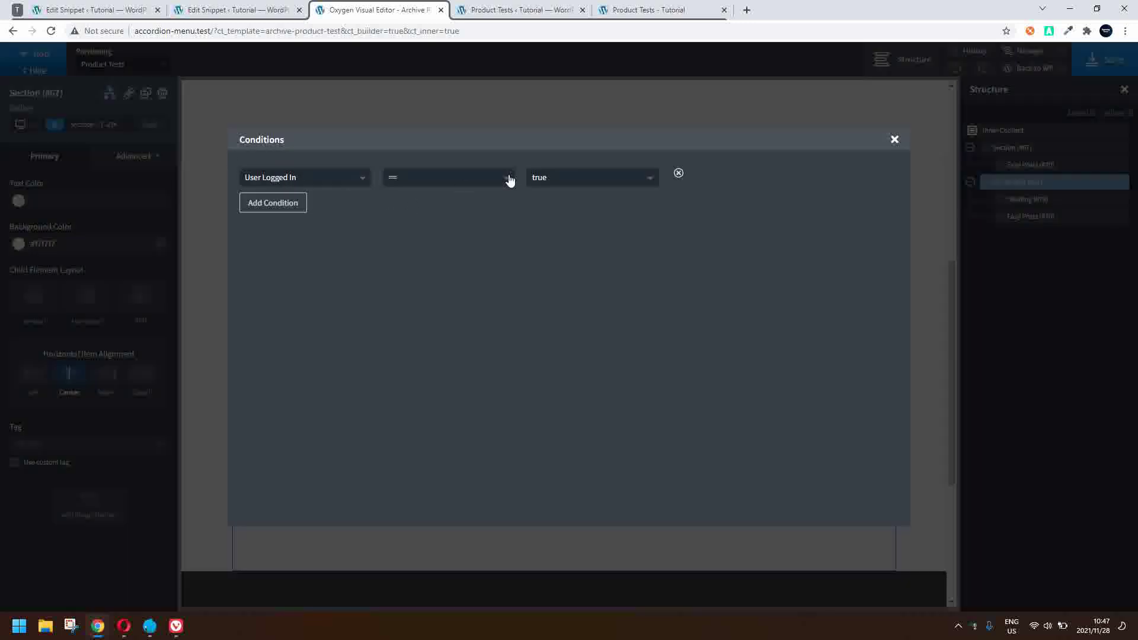
{"action": "left_click", "coordinate": [894, 143]}
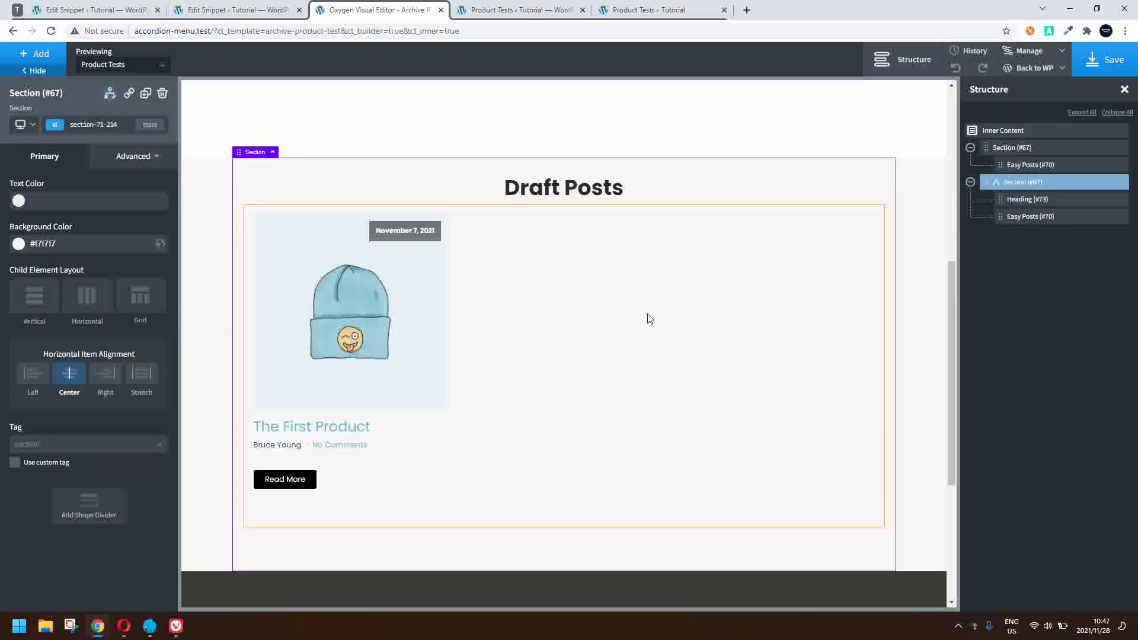
- Examine the advanced query of the Draft Posts section's Easy Posts element, covering its author__in, post_status and post_type parameters
{"action": "left_click", "coordinate": [469, 272]}
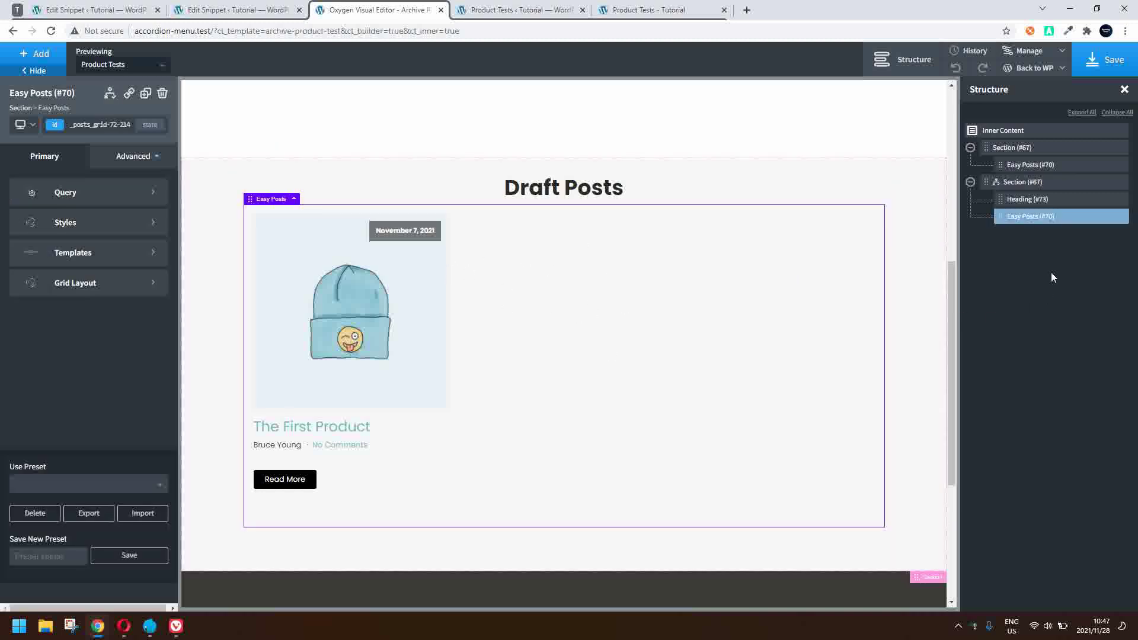
{"action": "left_click", "coordinate": [115, 185]}
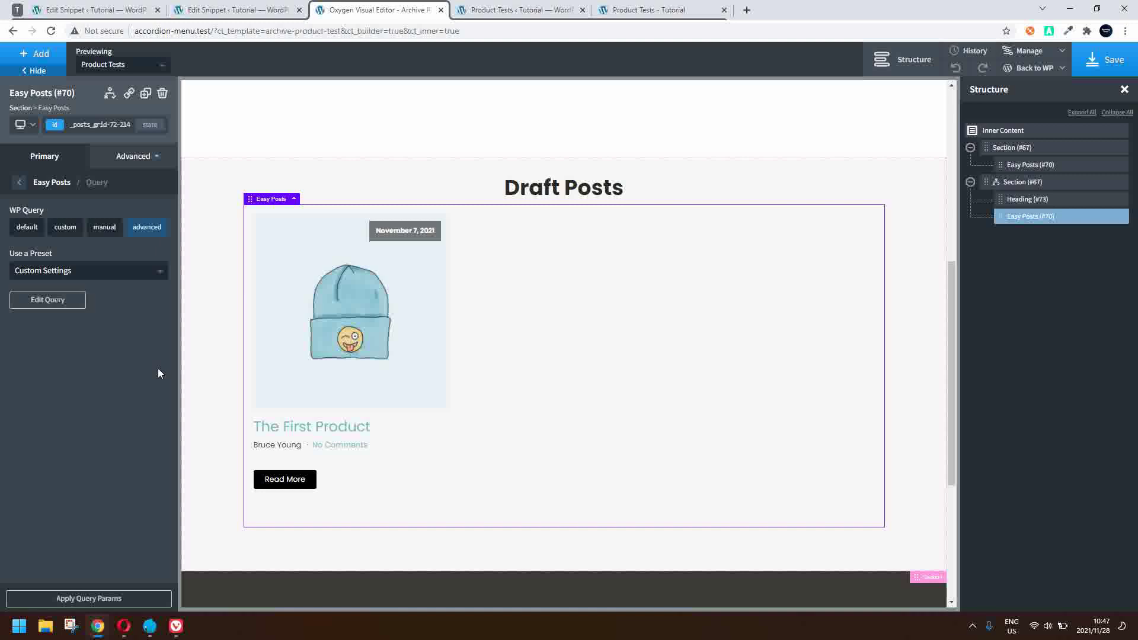
{"action": "left_click", "coordinate": [62, 300]}
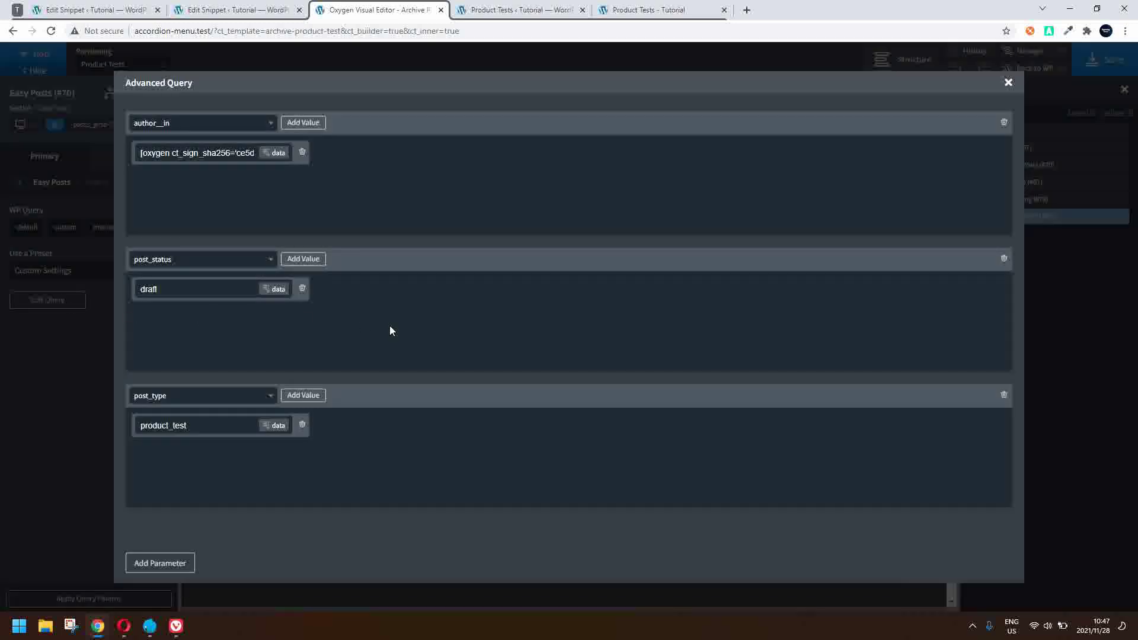
{"action": "double_click", "coordinate": [212, 156]}
{"action": "left_click", "coordinate": [224, 155]}
{"action": "left_click_drag", "start_coordinate": [218, 153], "coordinate": [323, 153]}
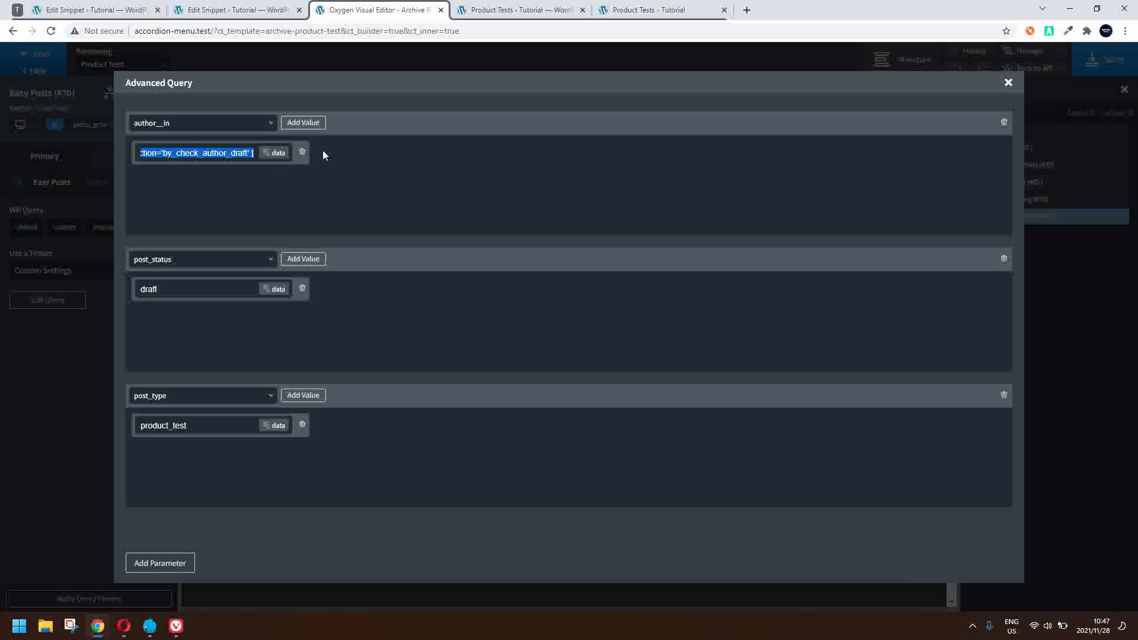
{"action": "left_click", "coordinate": [211, 157]}
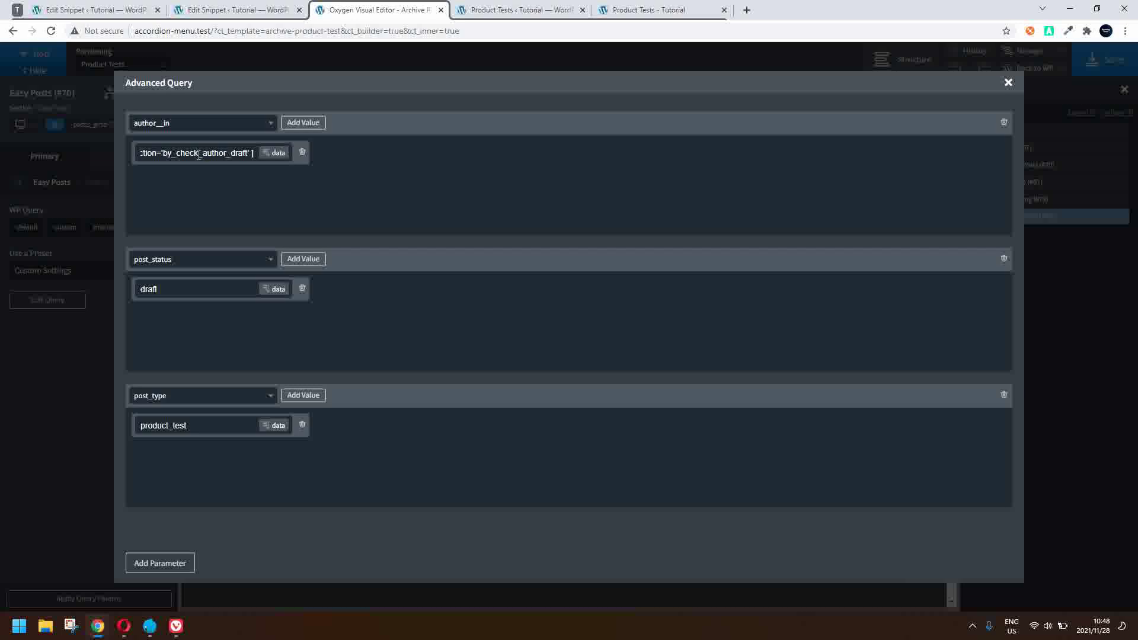
{"action": "left_click", "coordinate": [228, 291]}
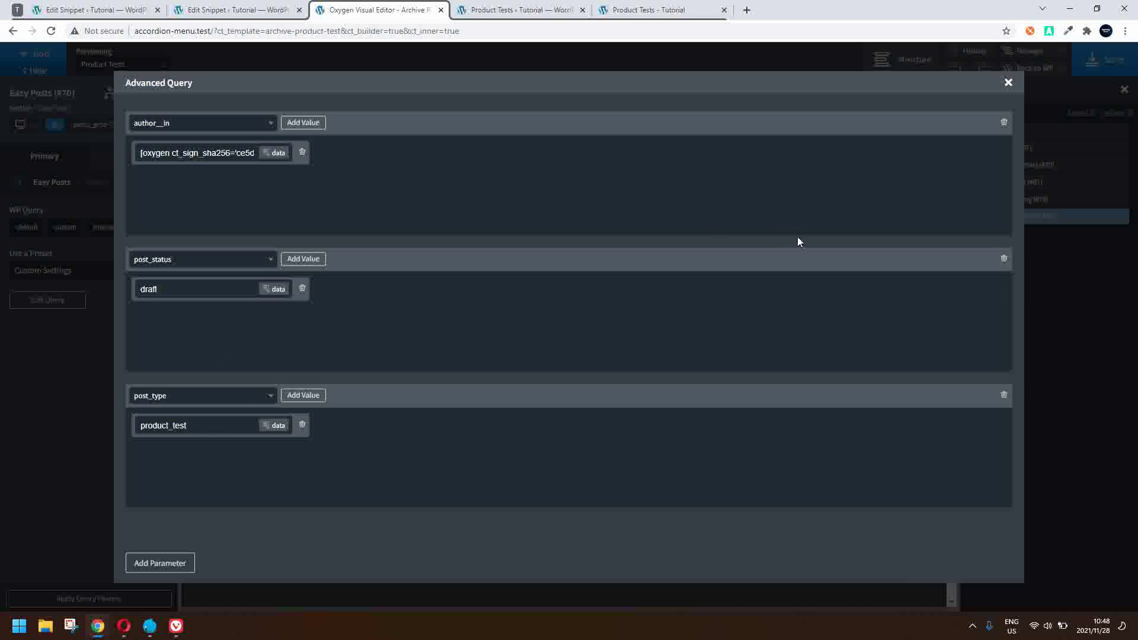
{"action": "left_click", "coordinate": [1008, 83]}
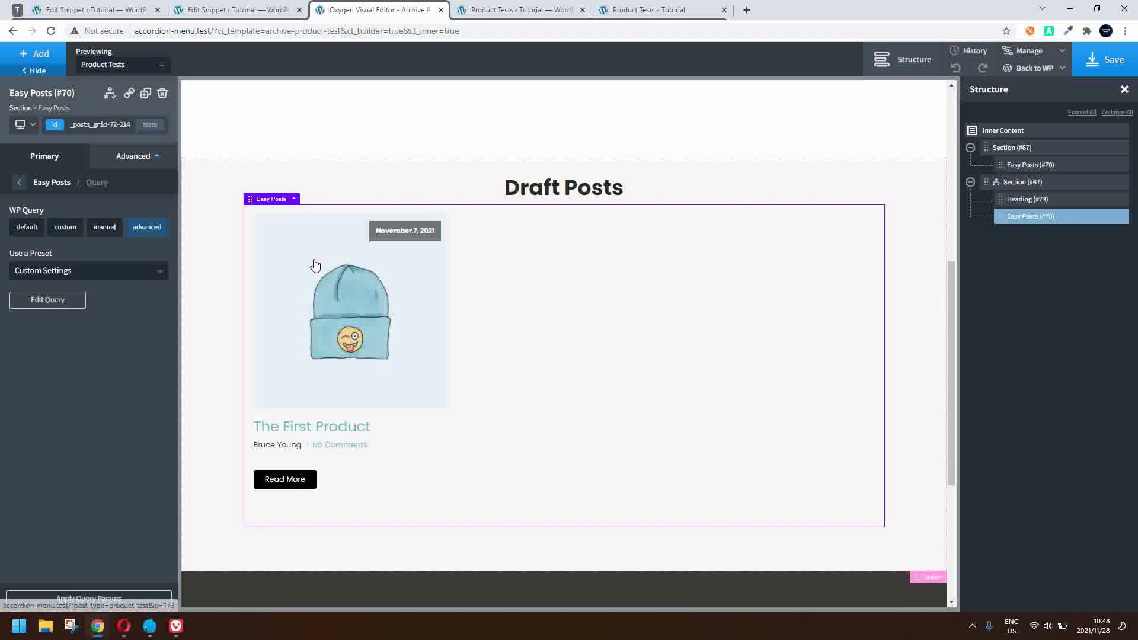
- Compare the by_check_author_draft function in the Check Author snippet with the Draft Posts element's advanced query
{"action": "left_click", "coordinate": [75, 12]}
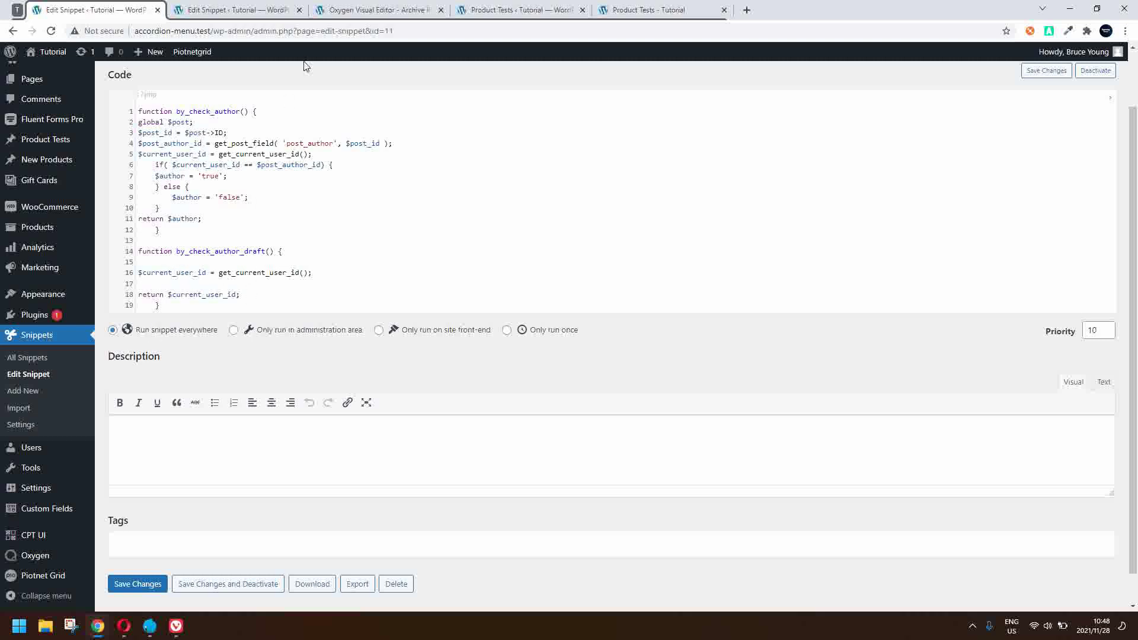
{"action": "left_click", "coordinate": [372, 8]}
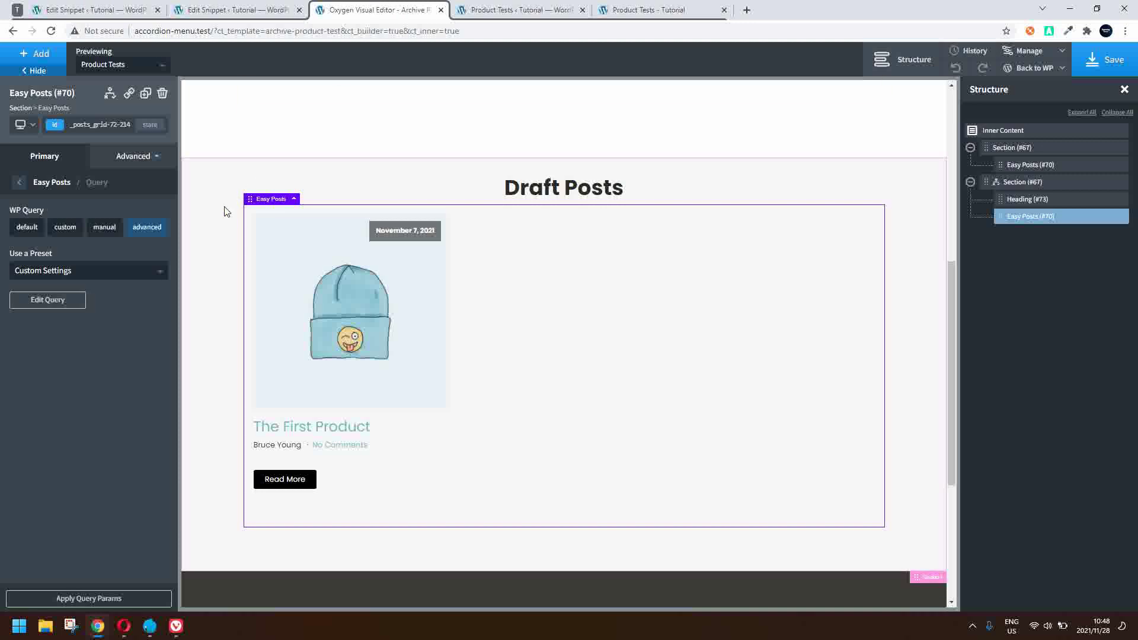
{"action": "left_click", "coordinate": [77, 299]}
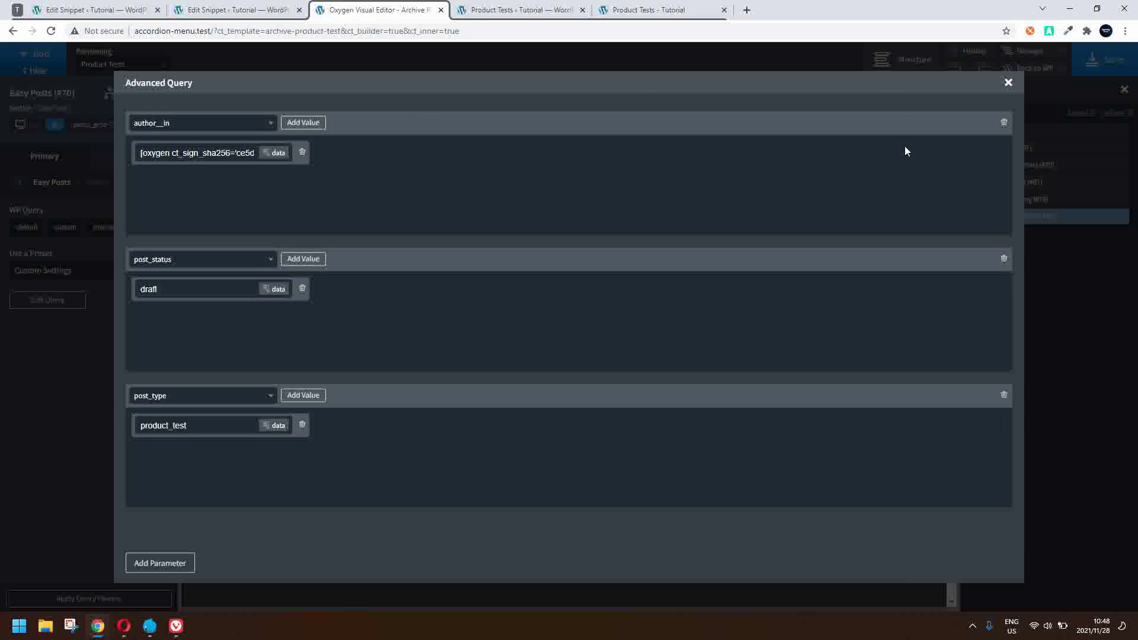
{"action": "left_click", "coordinate": [1008, 84]}
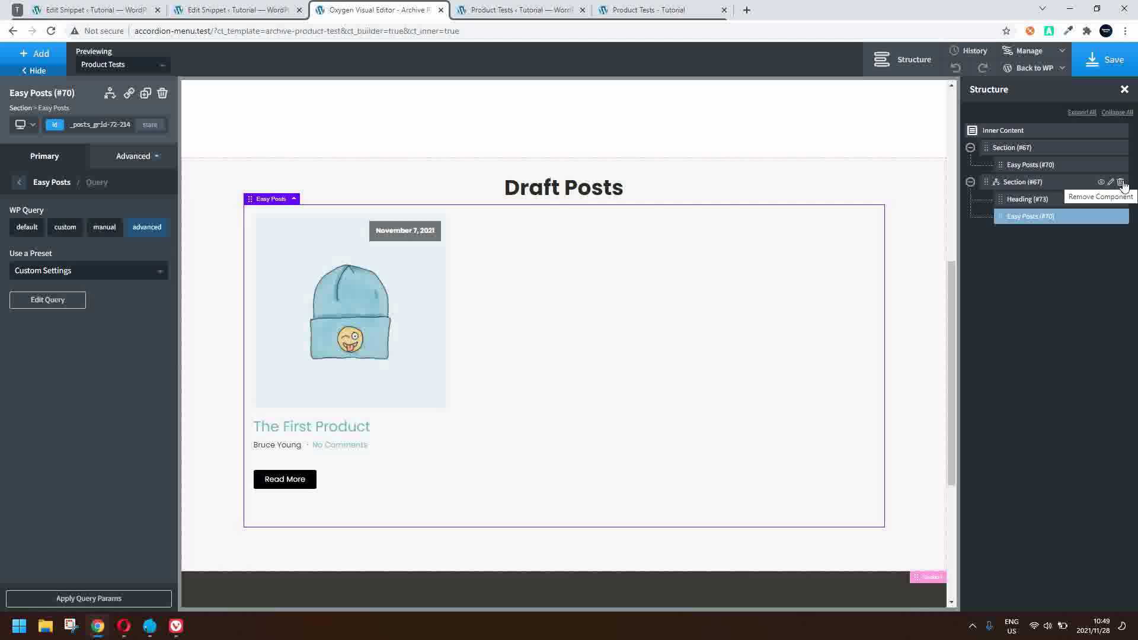
- Remove the Draft Posts section from the archive template and save the template
{"action": "left_click", "coordinate": [1121, 183]}
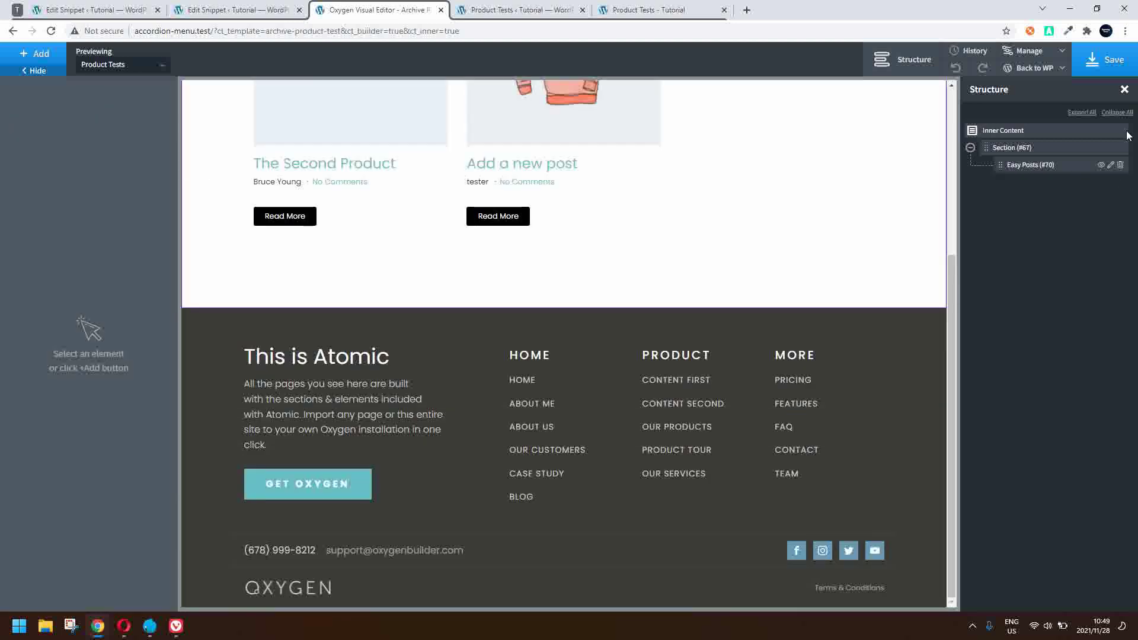
{"action": "left_click", "coordinate": [1113, 61]}
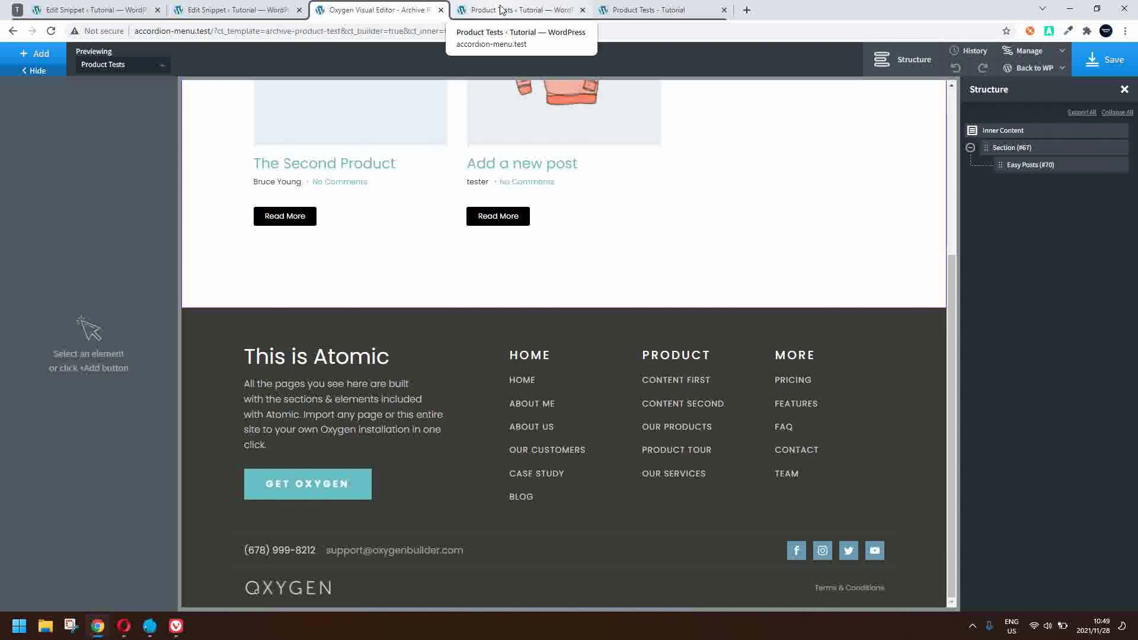
- Open the Product Tests Fields group in Custom Fields and examine the Post Status field's type and choices
{"action": "left_click", "coordinate": [225, 9]}
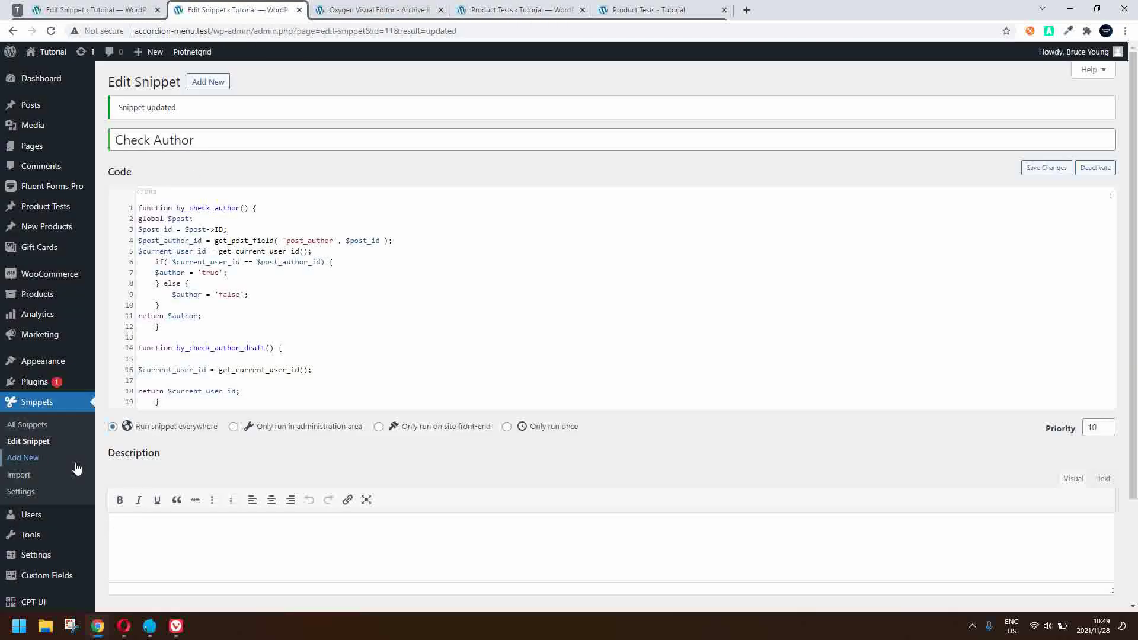
{"action": "left_click", "coordinate": [50, 579]}
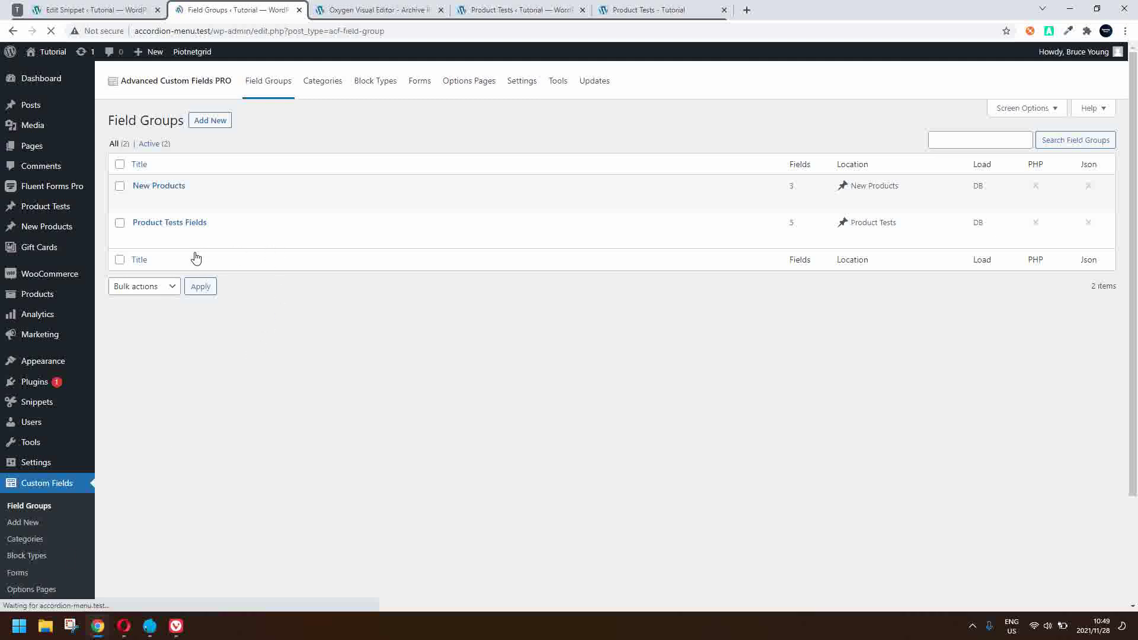
{"action": "left_click", "coordinate": [196, 223]}
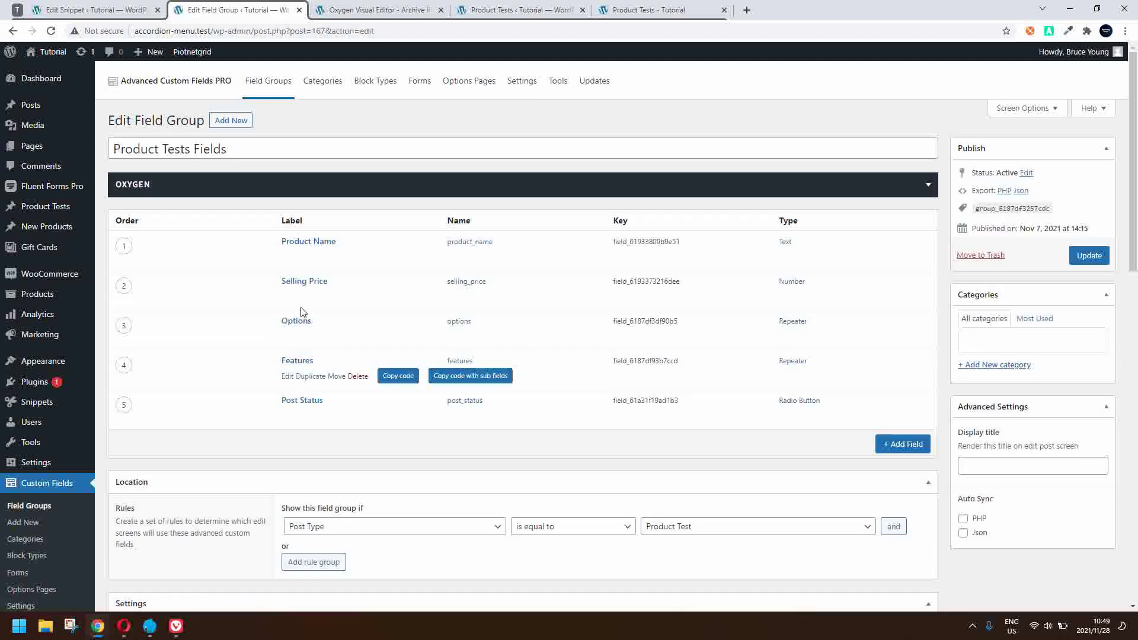
{"action": "left_click", "coordinate": [311, 403]}
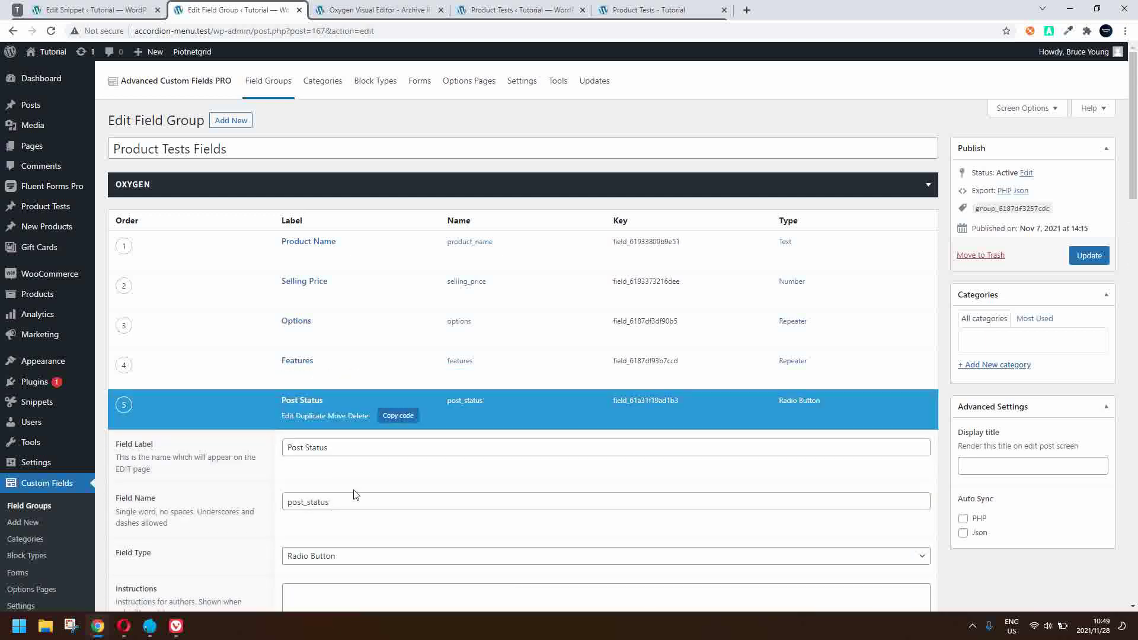
{"action": "scroll", "coordinate": [354, 492], "scroll_direction": "down", "scroll_amount": 5}
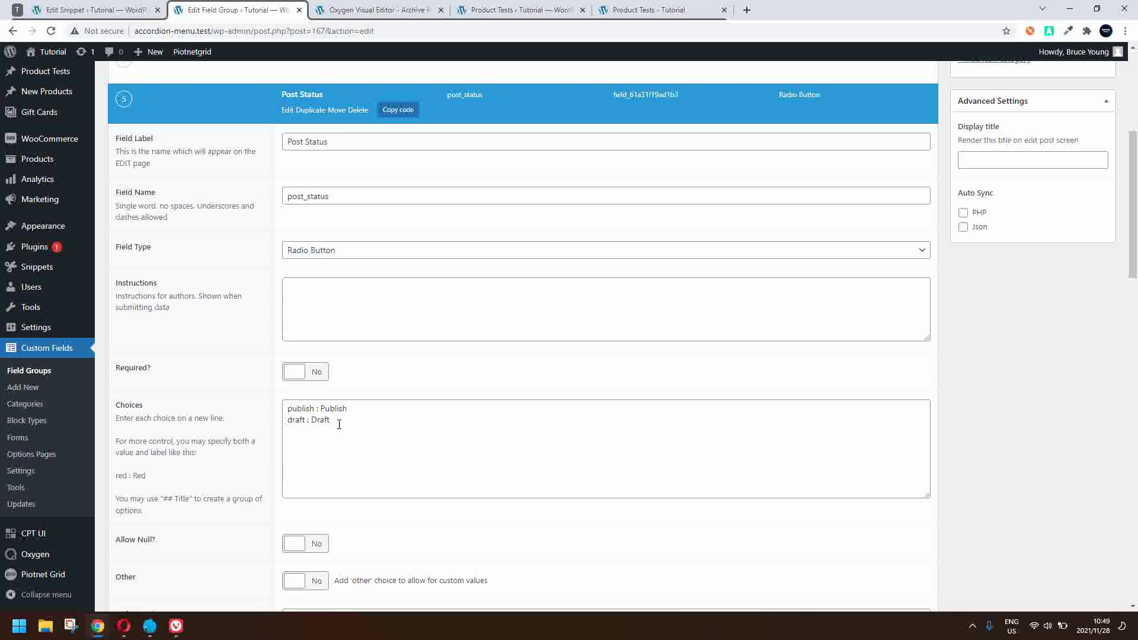
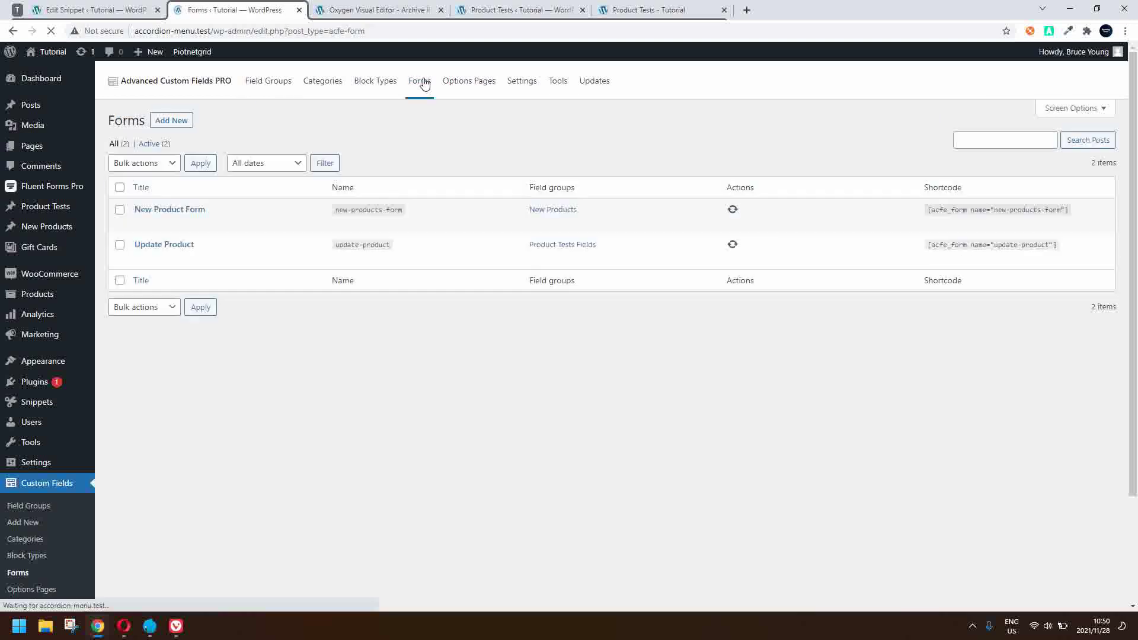
- In the Update Product form's post action, load the post status from the Post Status field and update the form
{"action": "left_click", "coordinate": [181, 245]}
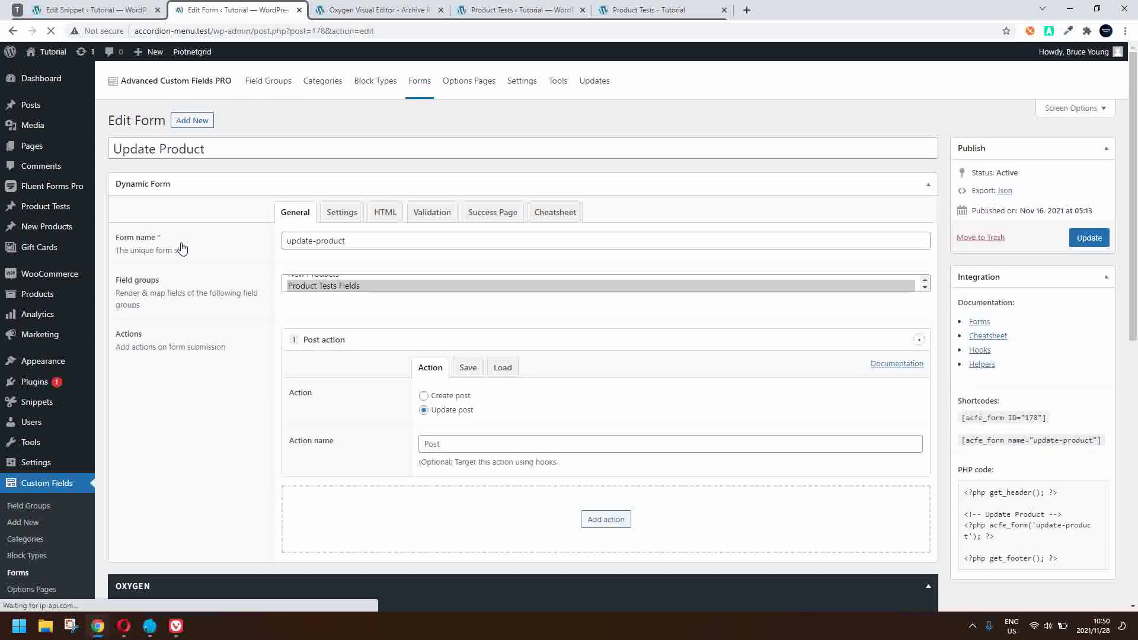
{"action": "scroll", "coordinate": [362, 375], "scroll_direction": "down", "scroll_amount": 2}
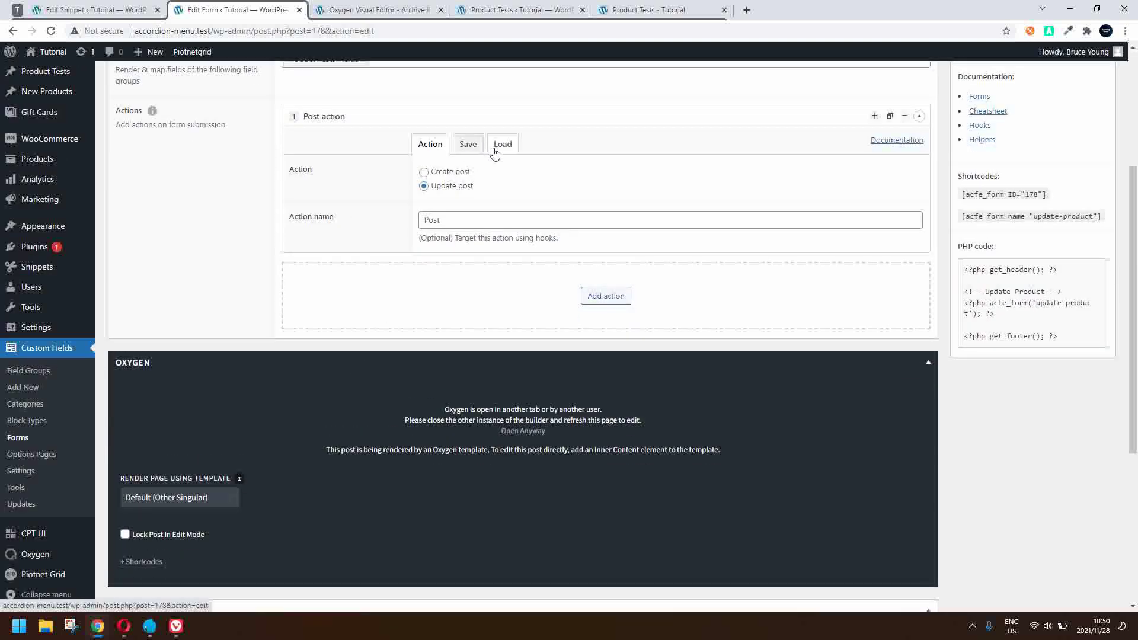
{"action": "left_click", "coordinate": [503, 148]}
{"action": "scroll", "coordinate": [418, 468], "scroll_direction": "down", "scroll_amount": 3}
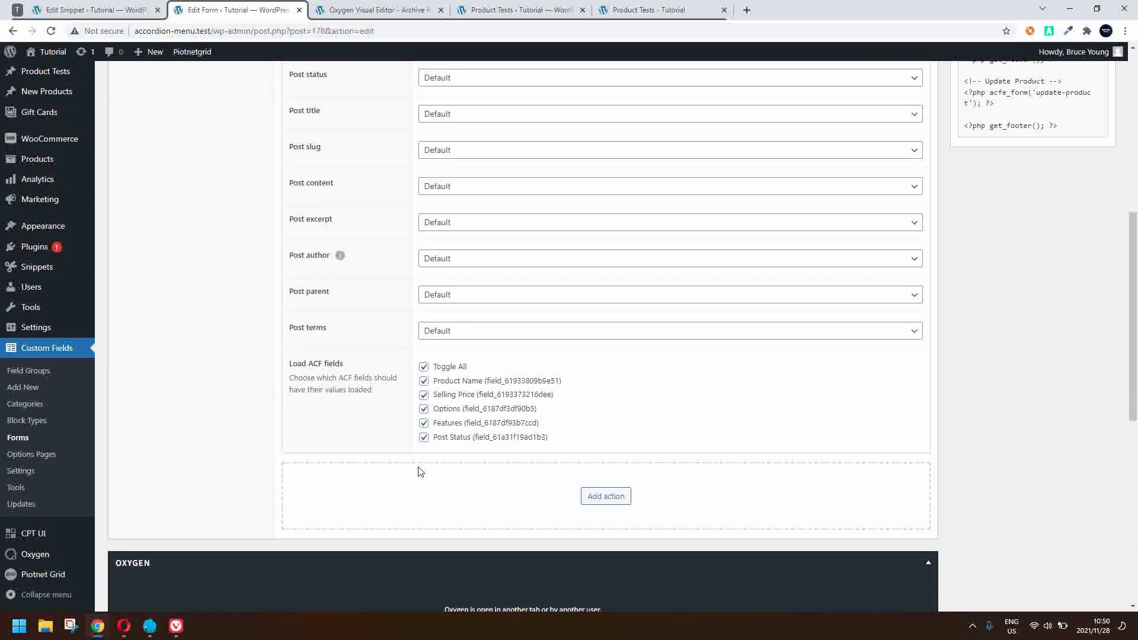
{"action": "scroll", "coordinate": [470, 469], "scroll_direction": "up", "scroll_amount": 2}
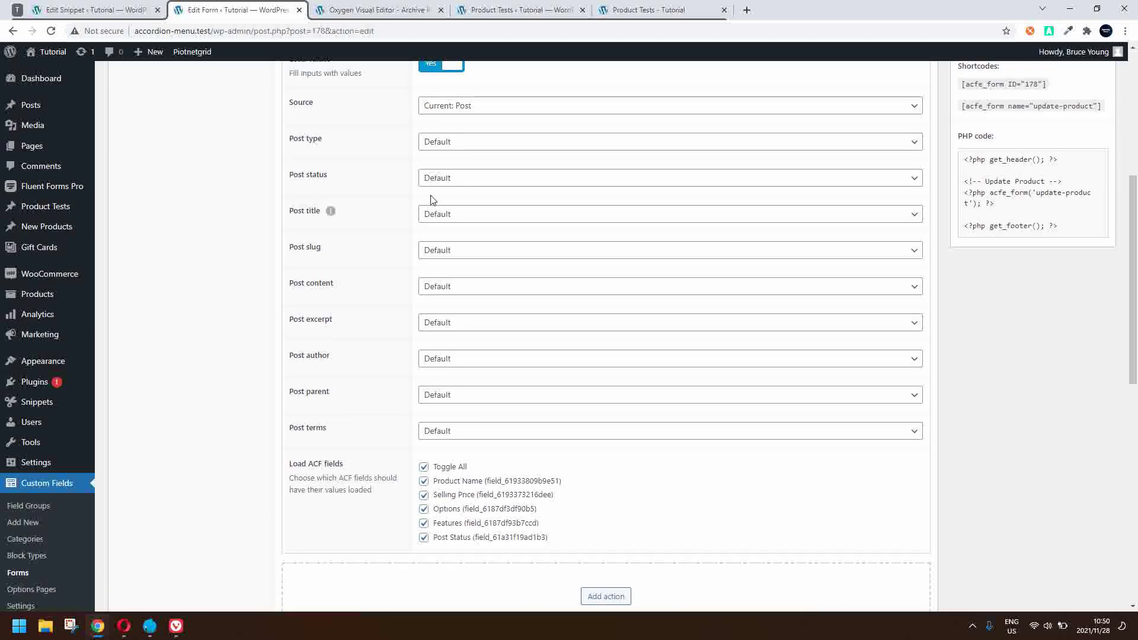
{"action": "left_click", "coordinate": [457, 178]}
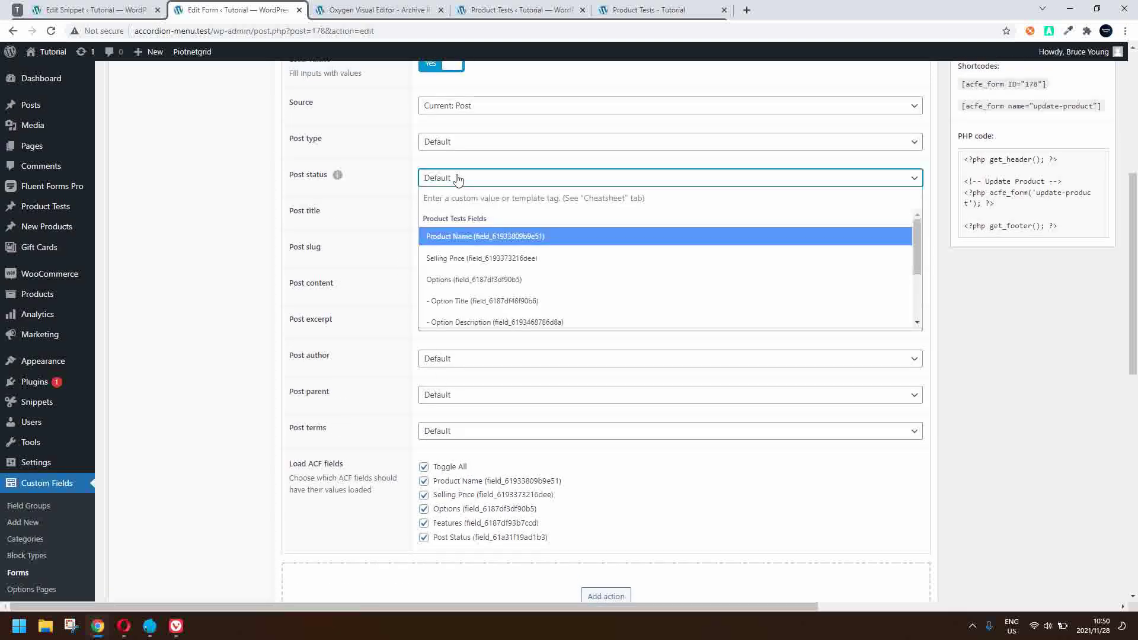
{"action": "scroll", "coordinate": [500, 279], "scroll_direction": "down", "scroll_amount": 3}
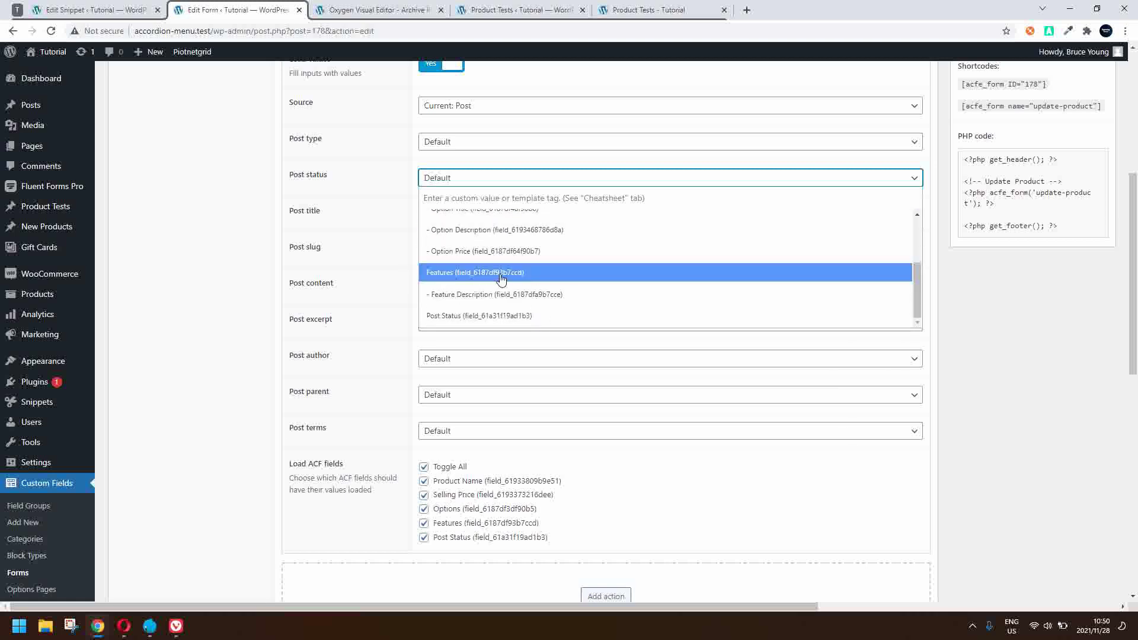
{"action": "left_click", "coordinate": [501, 317]}
{"action": "scroll", "coordinate": [643, 224], "scroll_direction": "up", "scroll_amount": 5}
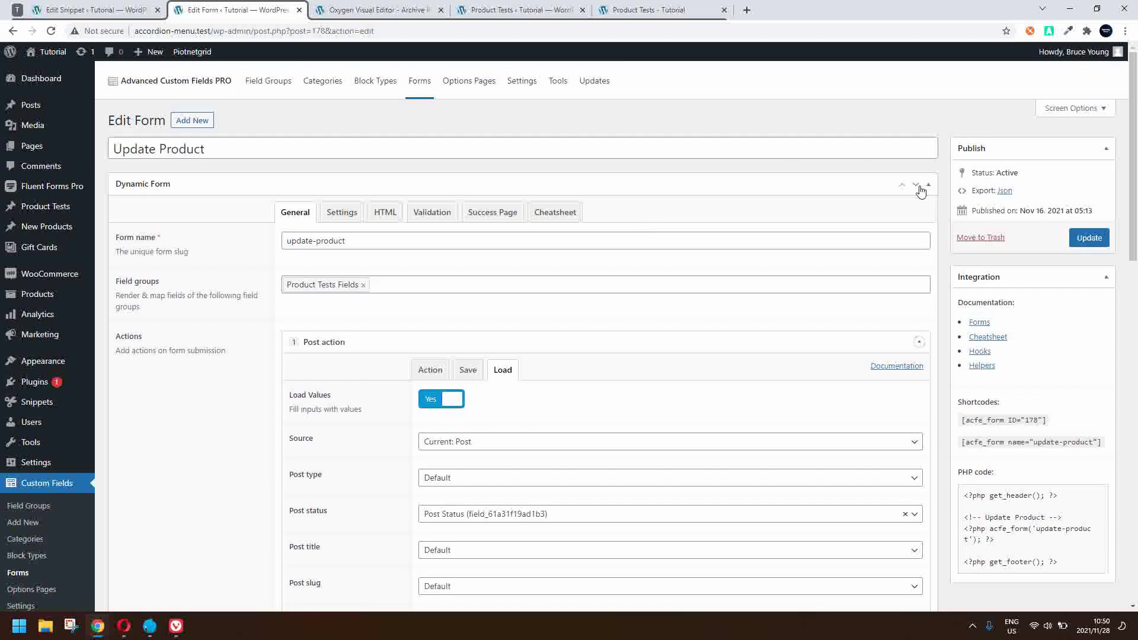
{"action": "left_click", "coordinate": [1076, 238]}
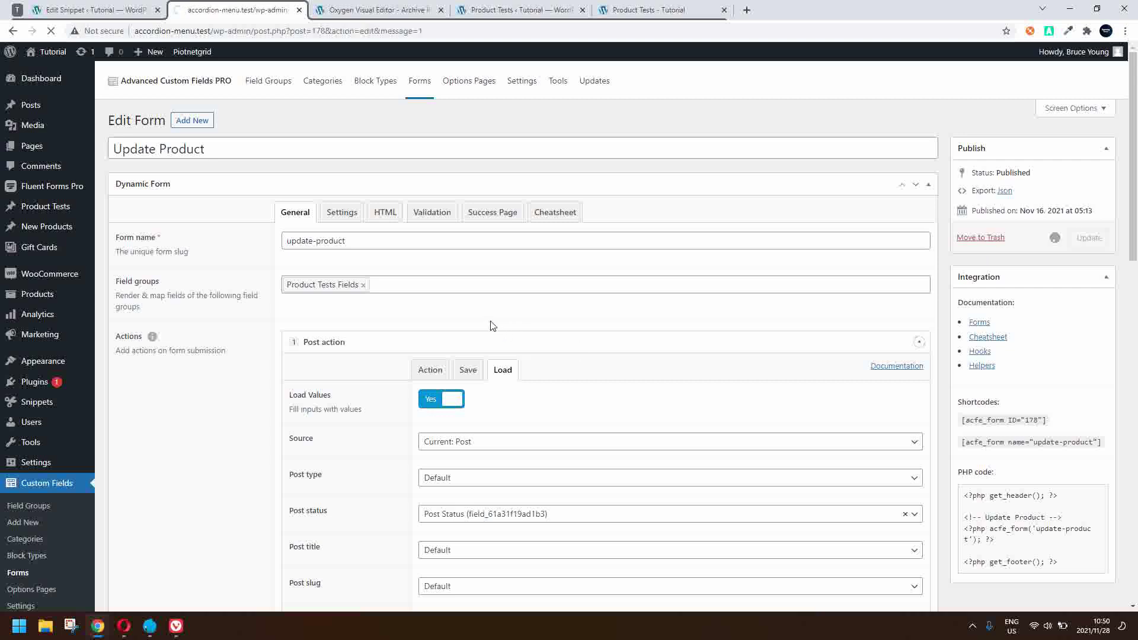
- Review the Save settings of the Update Product form's post action, including post status and the saved ACF fields
{"action": "left_click", "coordinate": [468, 403]}
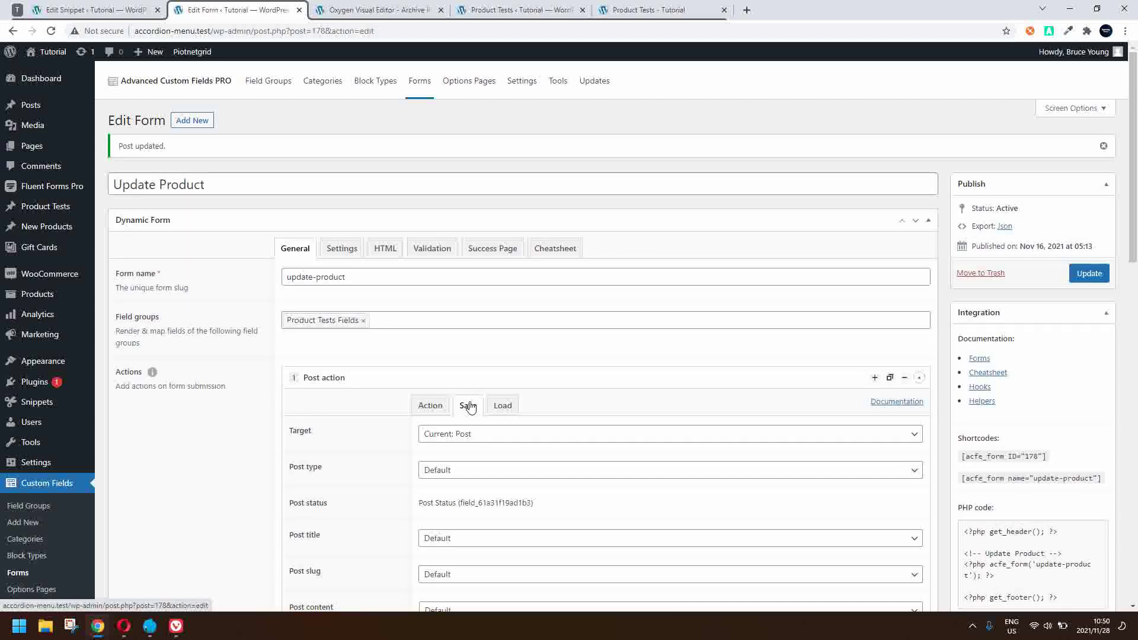
{"action": "scroll", "coordinate": [473, 405], "scroll_direction": "down", "scroll_amount": 3}
{"action": "scroll", "coordinate": [472, 405], "scroll_direction": "down", "scroll_amount": 1}
{"action": "scroll", "coordinate": [472, 406], "scroll_direction": "down", "scroll_amount": 1}
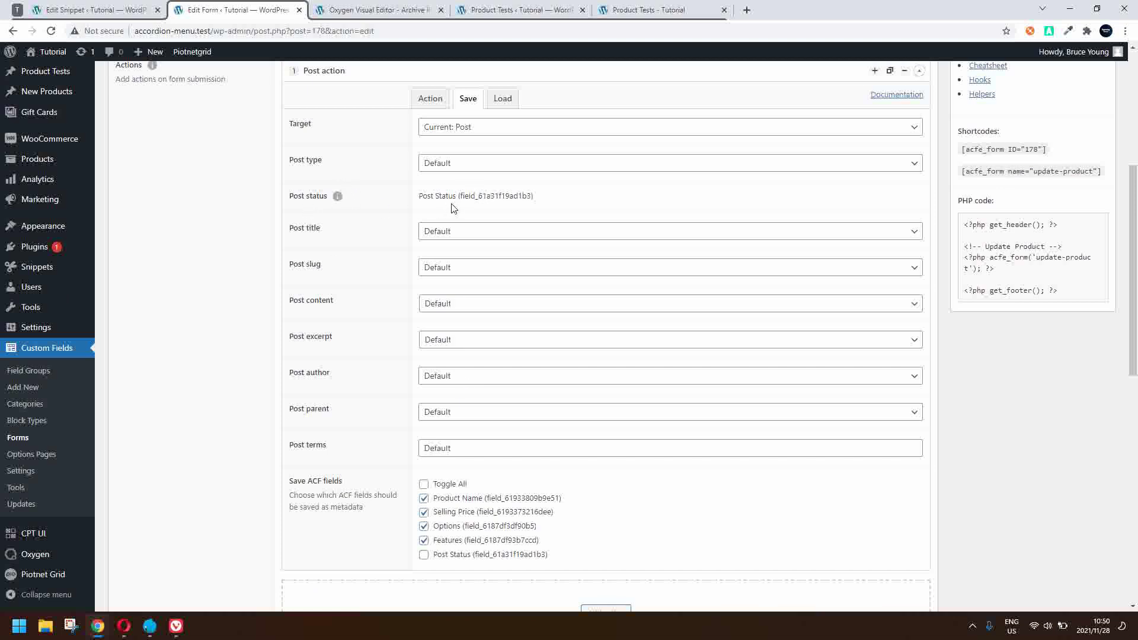
- Check the Product Tests list in the admin and view the Draft Posts section on the front-end archive
{"action": "left_click", "coordinate": [391, 6]}
{"action": "left_click", "coordinate": [535, 7]}
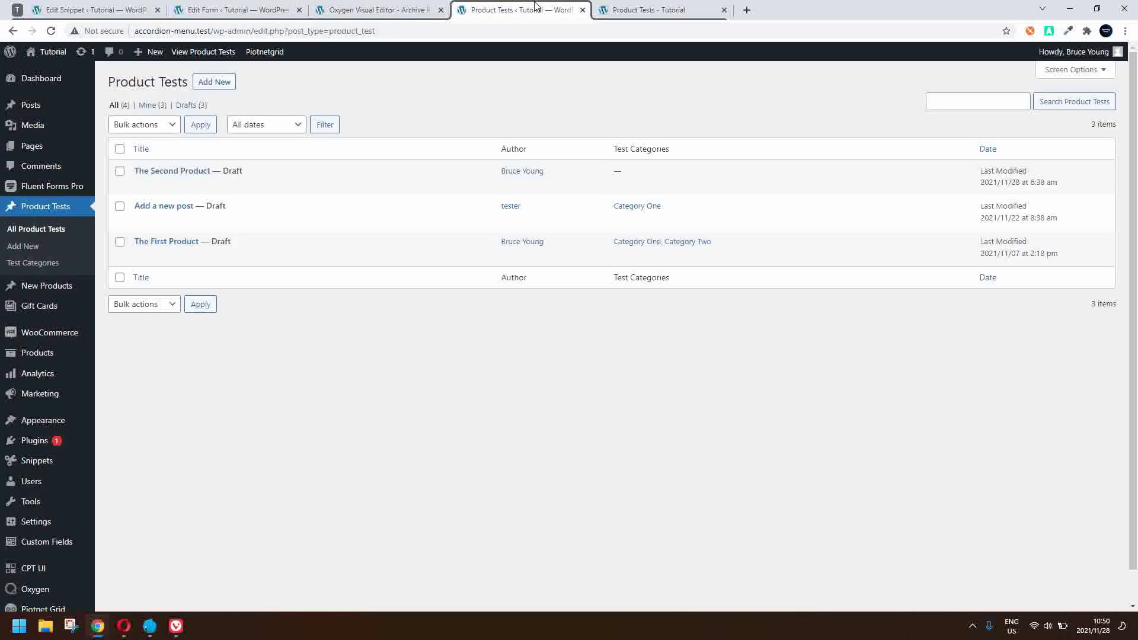
{"action": "left_click", "coordinate": [665, 11]}
{"action": "scroll", "coordinate": [329, 354], "scroll_direction": "up", "scroll_amount": 2}
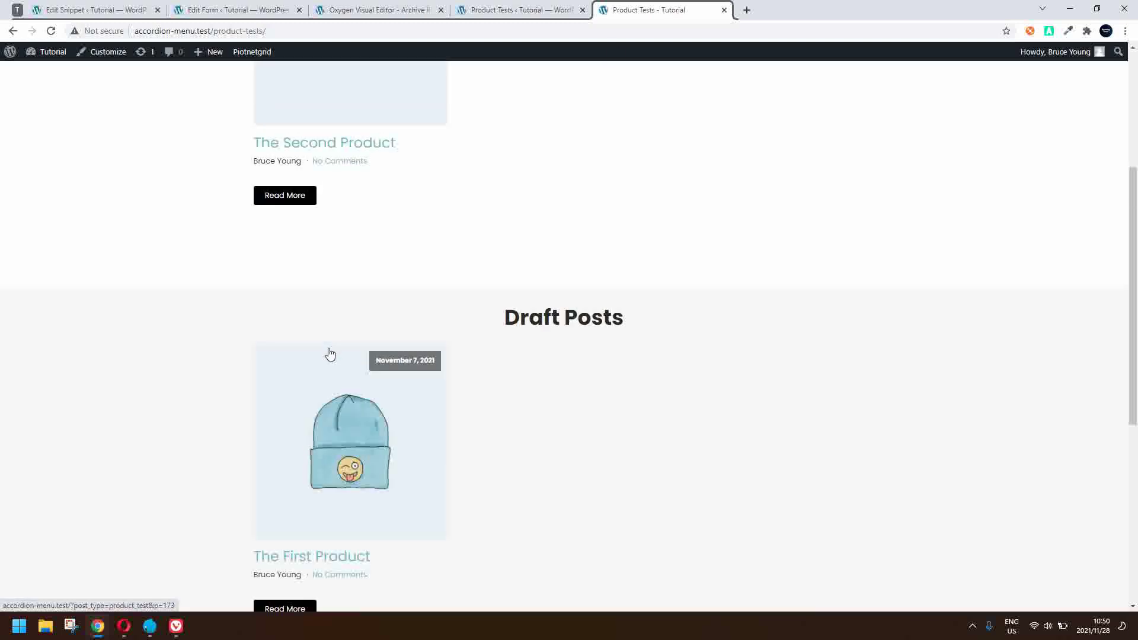
- Open the draft The First Product from the front-end archive, set its post status to Publish and submit the form
{"action": "scroll", "coordinate": [330, 354], "scroll_direction": "down", "scroll_amount": 3}
{"action": "left_click", "coordinate": [333, 369]}
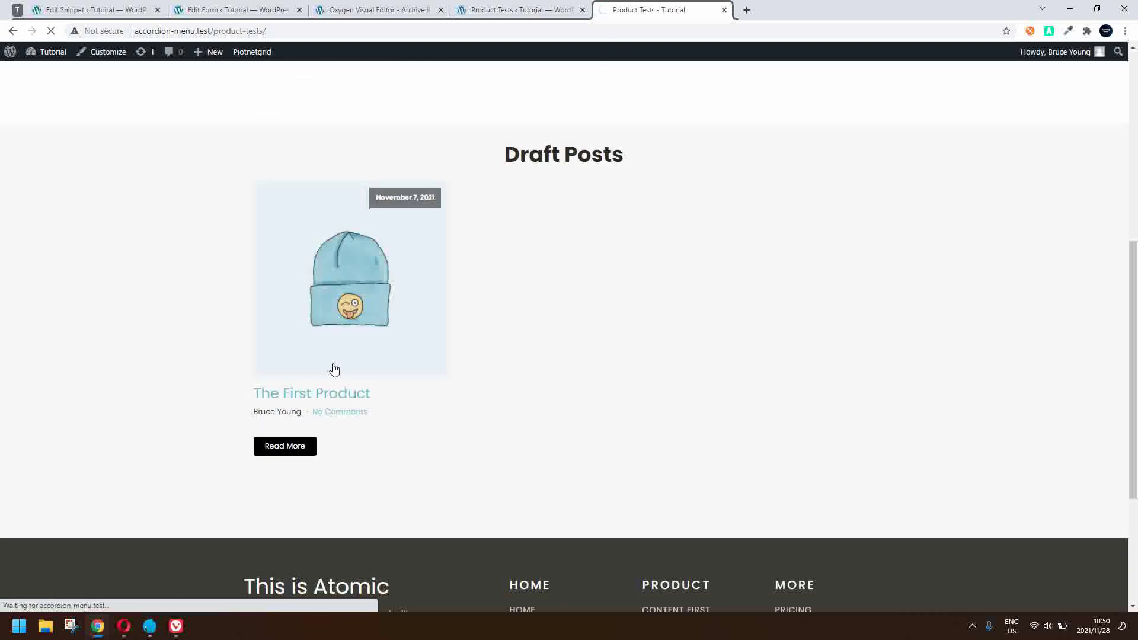
{"action": "scroll", "coordinate": [334, 369], "scroll_direction": "down", "scroll_amount": 10}
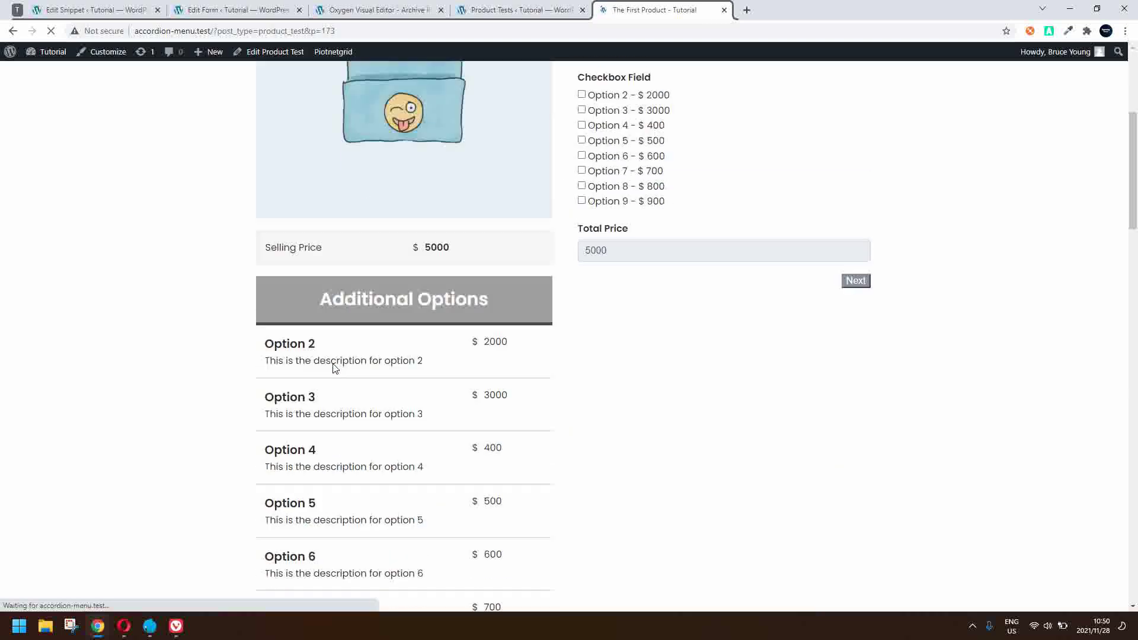
{"action": "scroll", "coordinate": [335, 369], "scroll_direction": "down", "scroll_amount": 18}
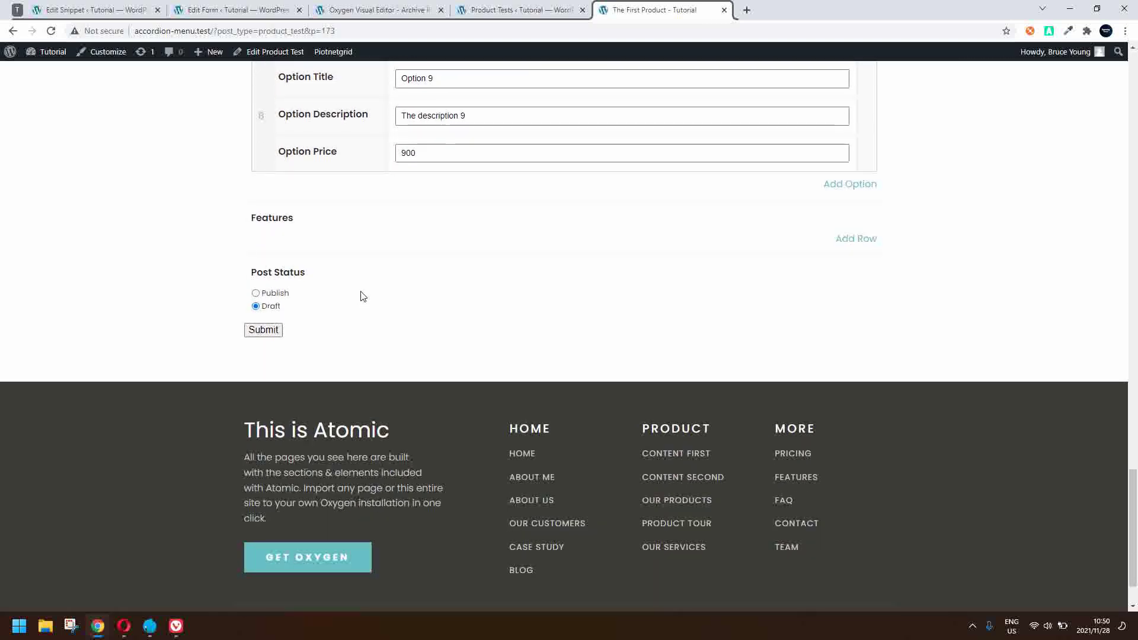
{"action": "left_click", "coordinate": [255, 294]}
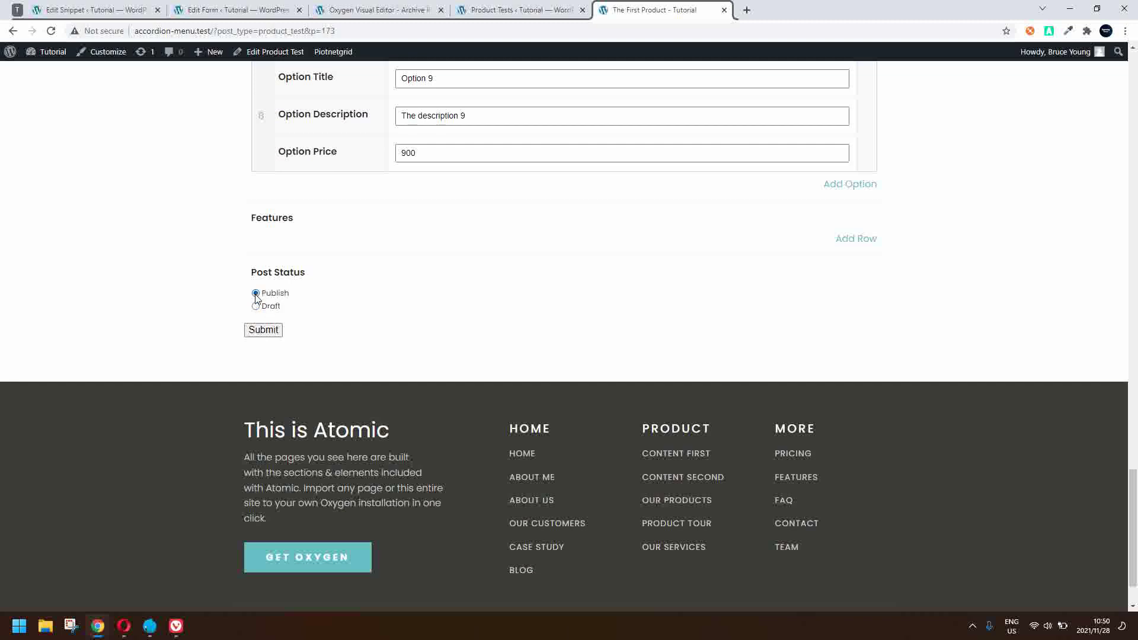
{"action": "left_click", "coordinate": [265, 332]}
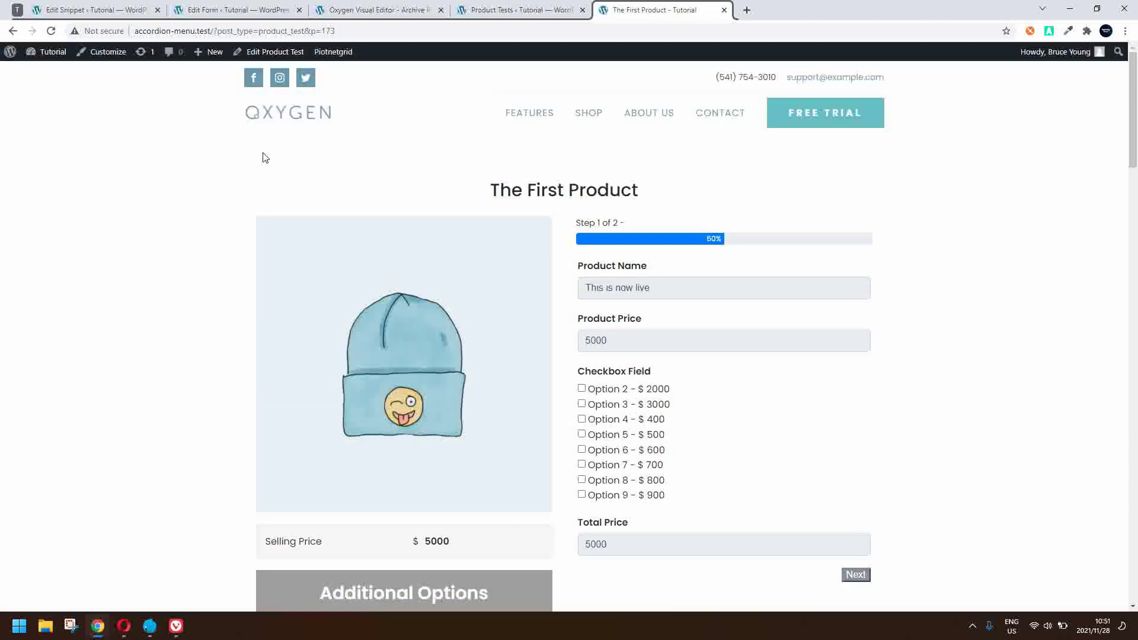
- Review the Load settings of the Update Product form's post action, including post status and the loaded ACF fields
{"action": "left_click", "coordinate": [391, 9]}
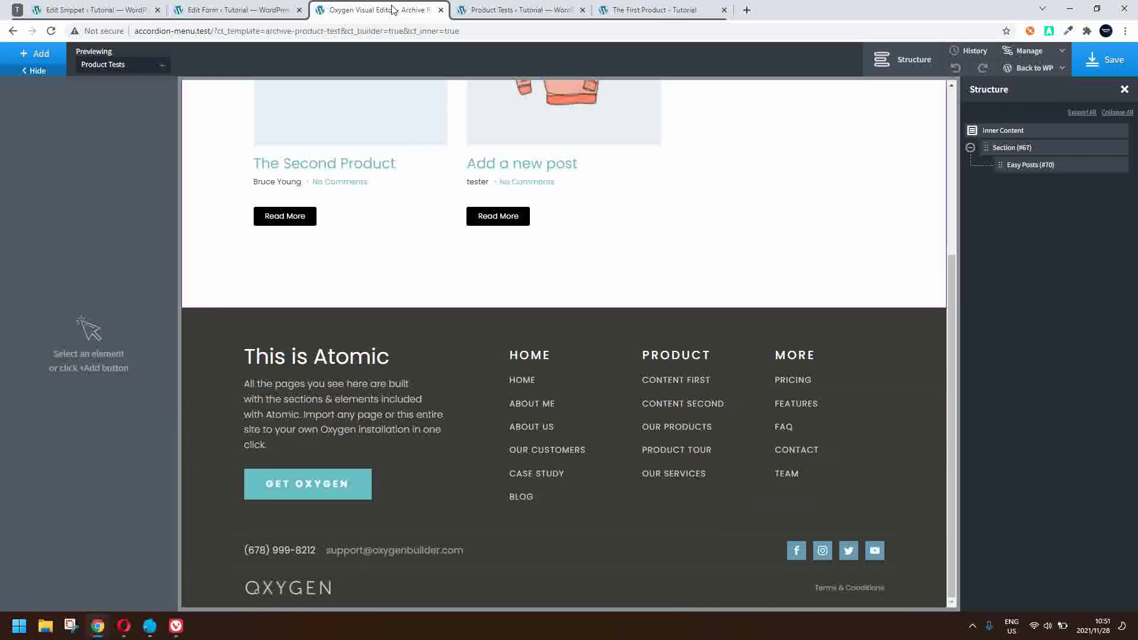
{"action": "left_click", "coordinate": [504, 6]}
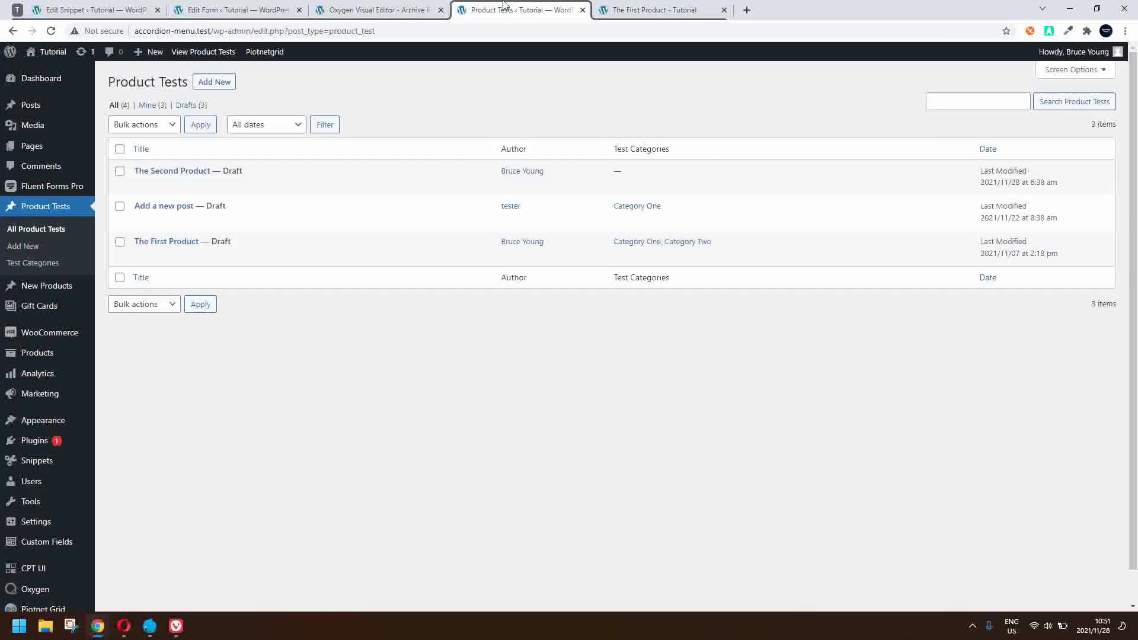
{"action": "left_click", "coordinate": [236, 13]}
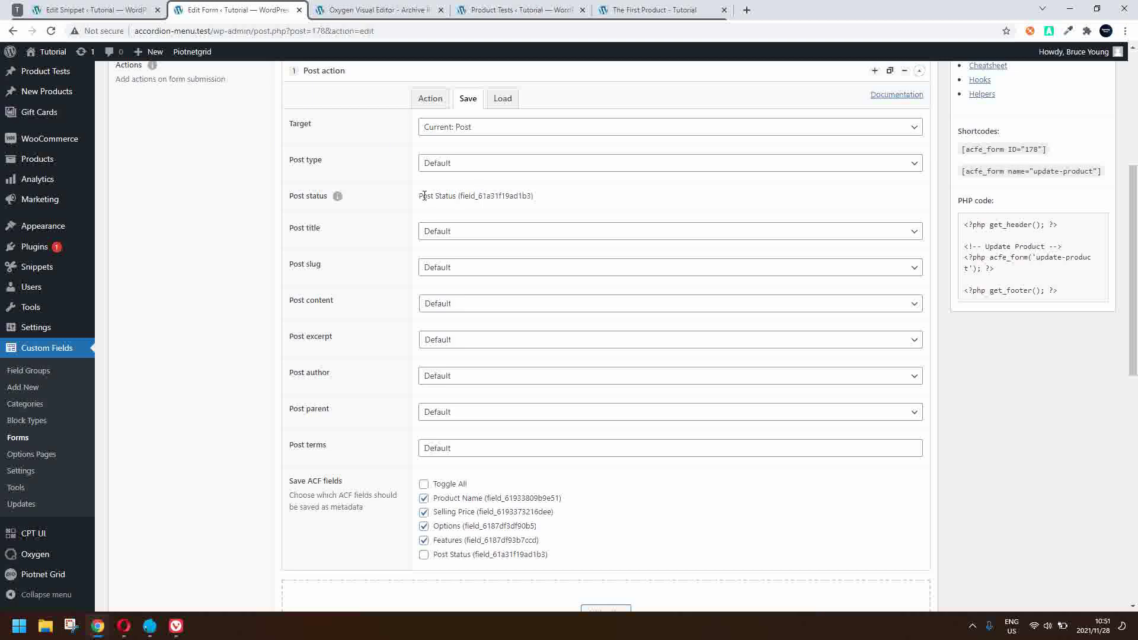
{"action": "left_click", "coordinate": [504, 100]}
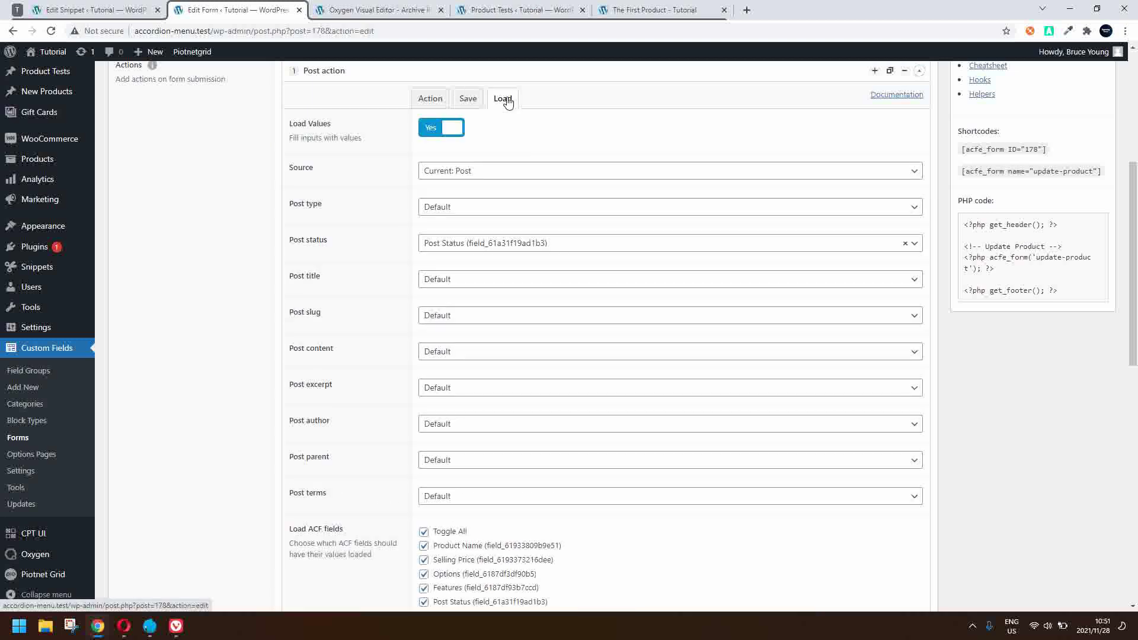
{"action": "scroll", "coordinate": [524, 356], "scroll_direction": "down", "scroll_amount": 6}
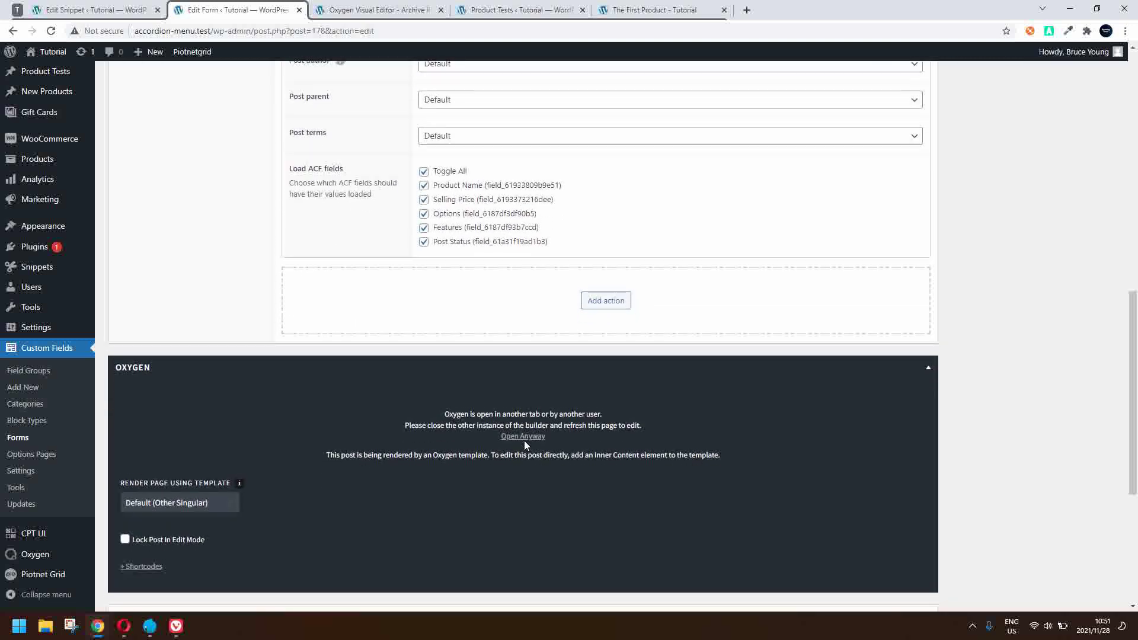
{"action": "scroll", "coordinate": [524, 440], "scroll_direction": "up", "scroll_amount": 3}
{"action": "scroll", "coordinate": [524, 443], "scroll_direction": "up", "scroll_amount": 3}
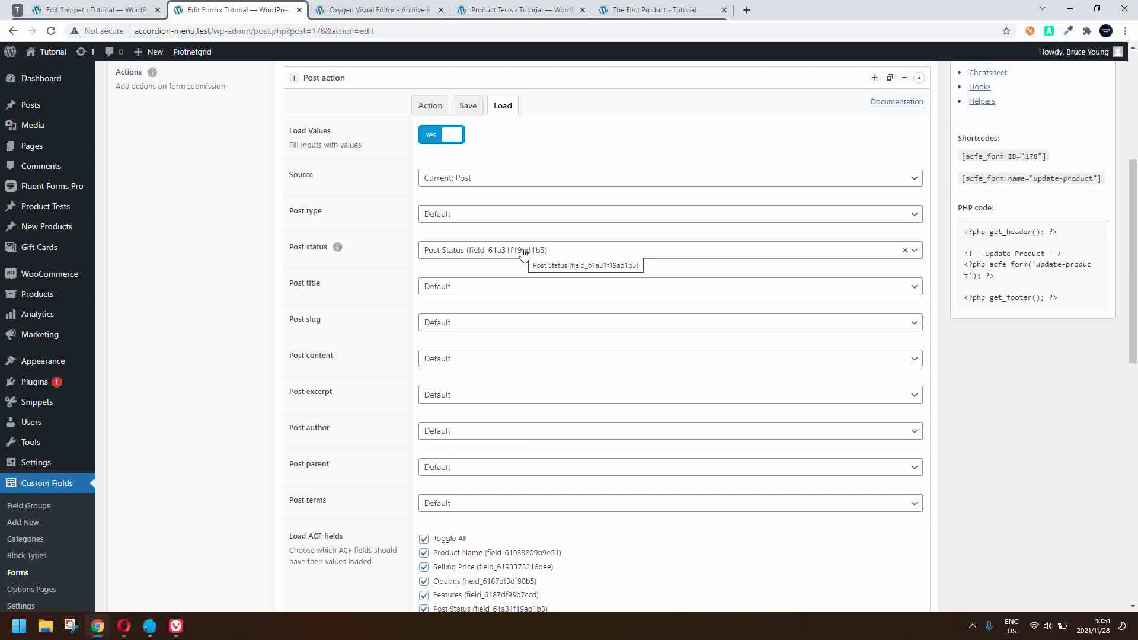
- Reload the Product Tests admin list to check the post statuses and view the product archive on the front end
{"action": "left_click", "coordinate": [361, 9]}
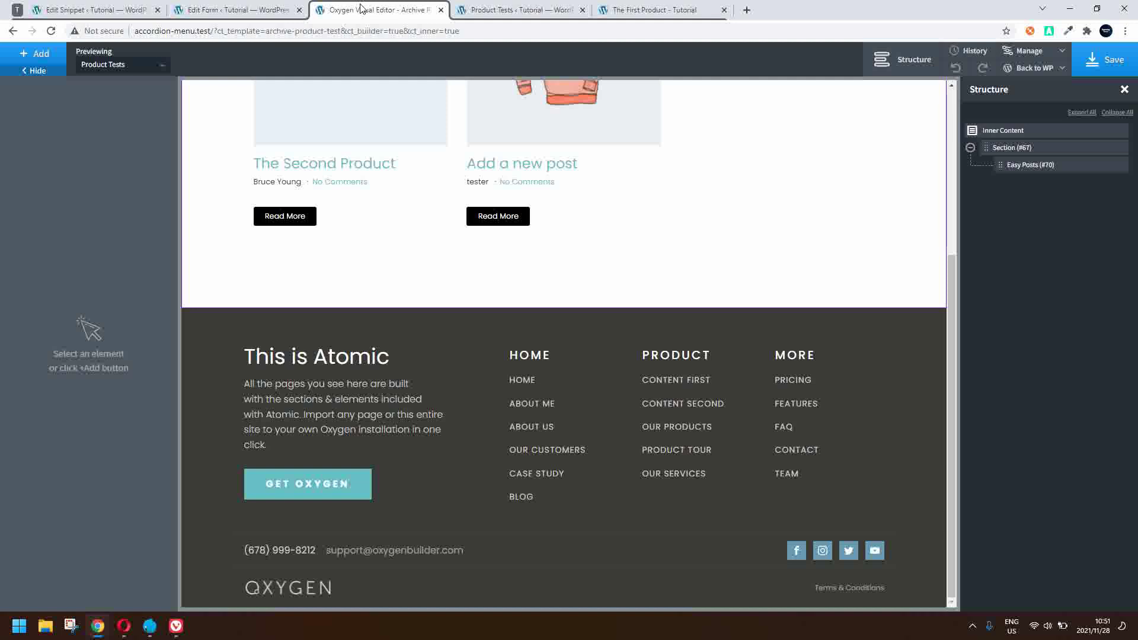
{"action": "left_click", "coordinate": [514, 10]}
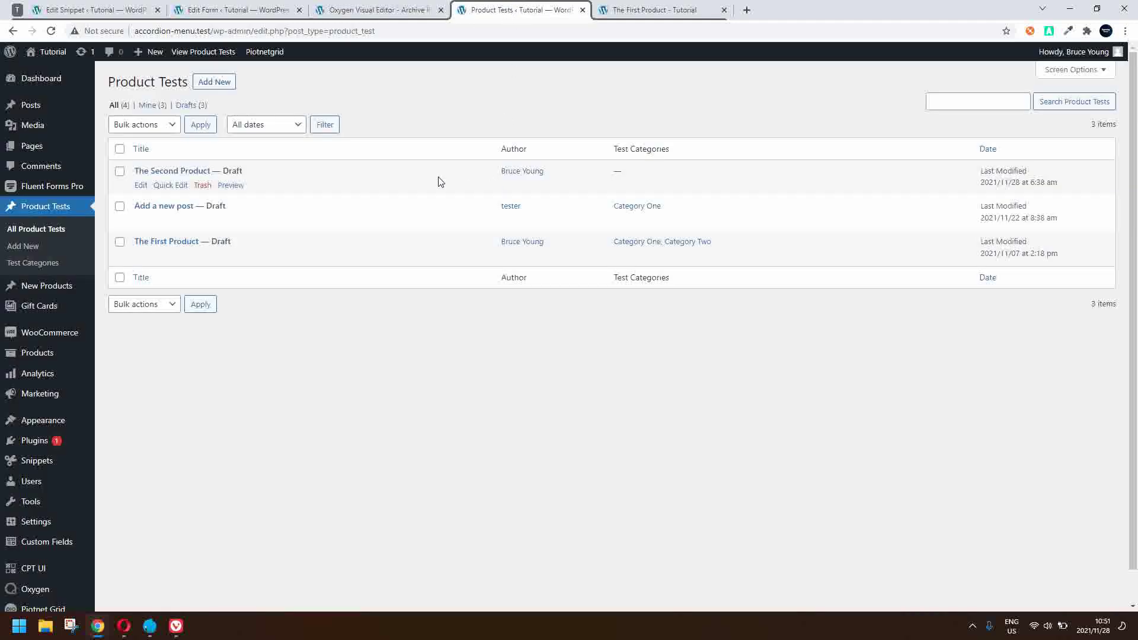
{"action": "left_click", "coordinate": [52, 32]}
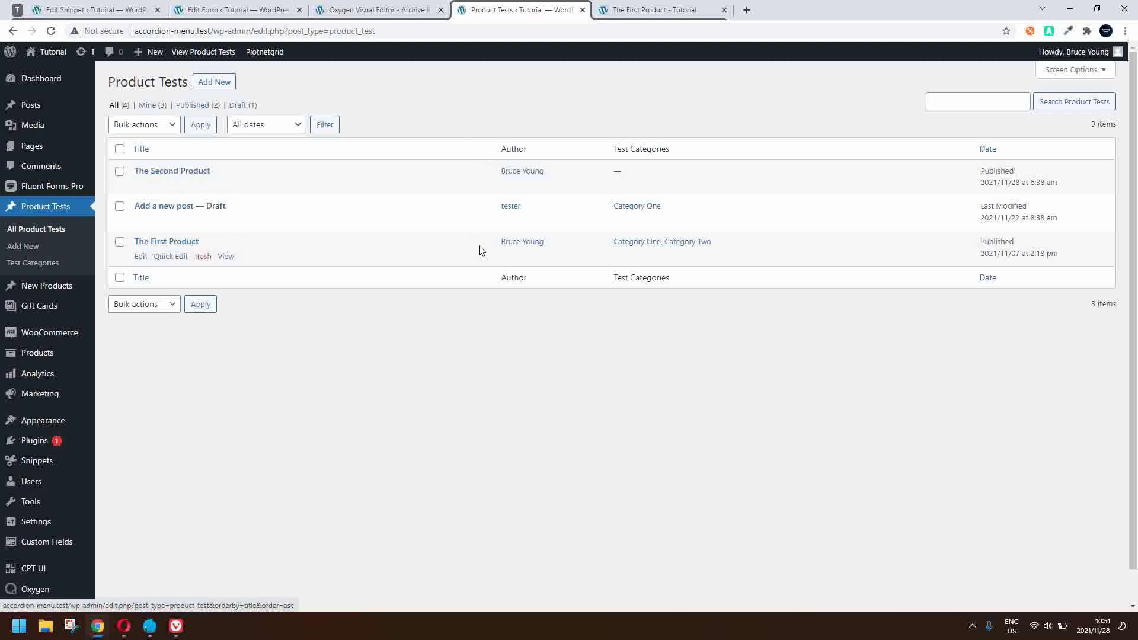
{"action": "left_click", "coordinate": [206, 54]}
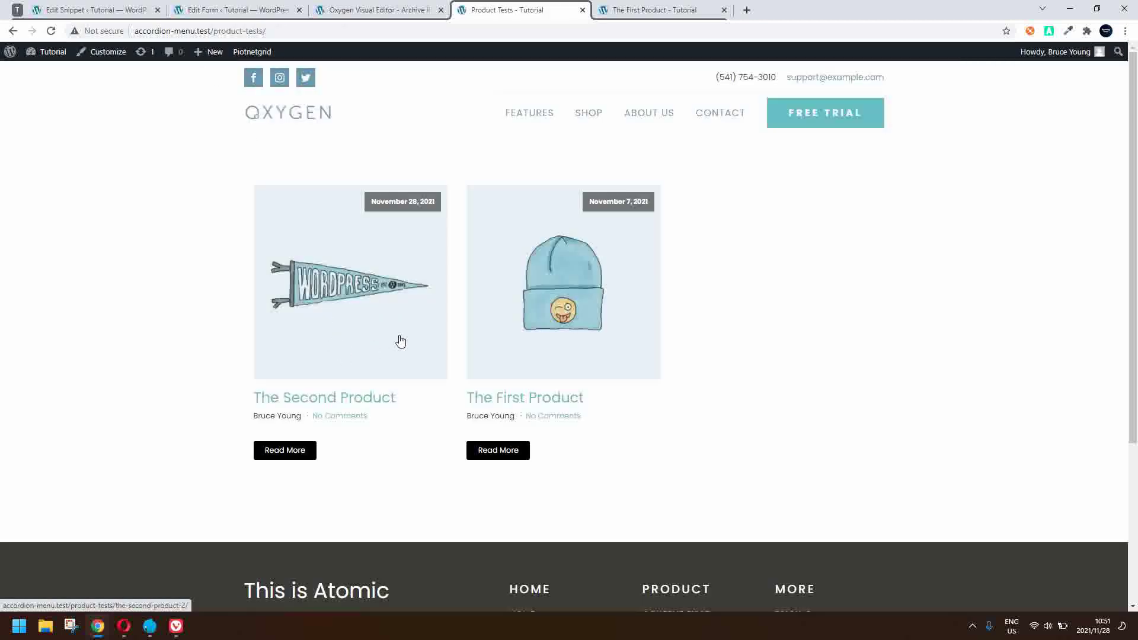
{"action": "scroll", "coordinate": [403, 339], "scroll_direction": "down", "scroll_amount": 3}
{"action": "scroll", "coordinate": [402, 339], "scroll_direction": "up", "scroll_amount": 3}
- Duplicate the section containing the Easy Posts element in the Oxygen product archive template
{"action": "left_click", "coordinate": [375, 9]}
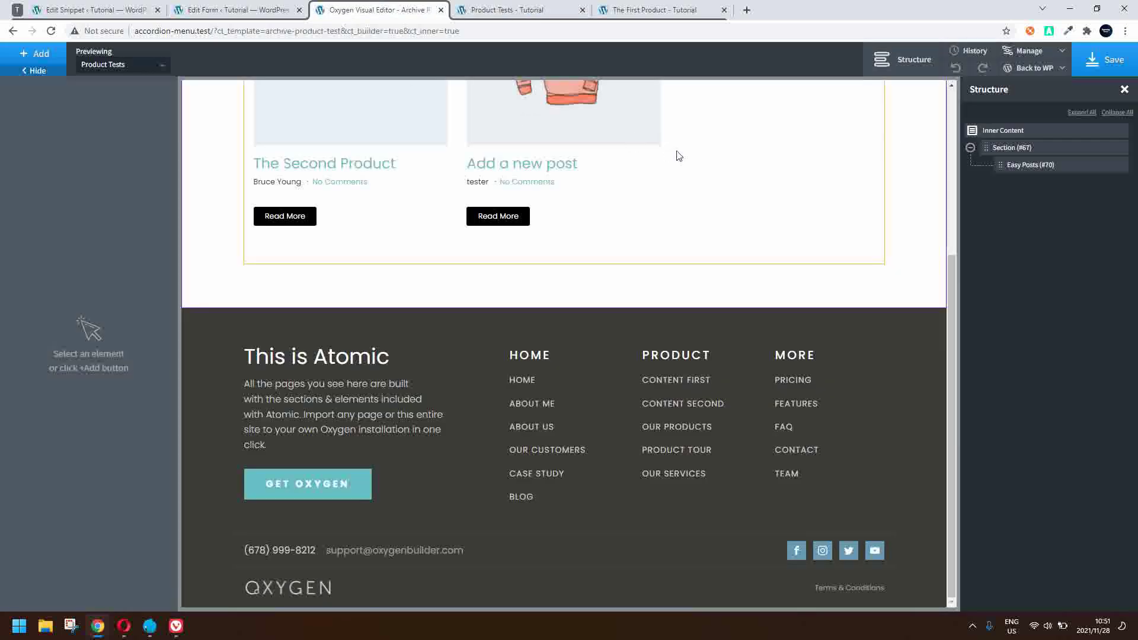
{"action": "left_click", "coordinate": [1034, 148]}
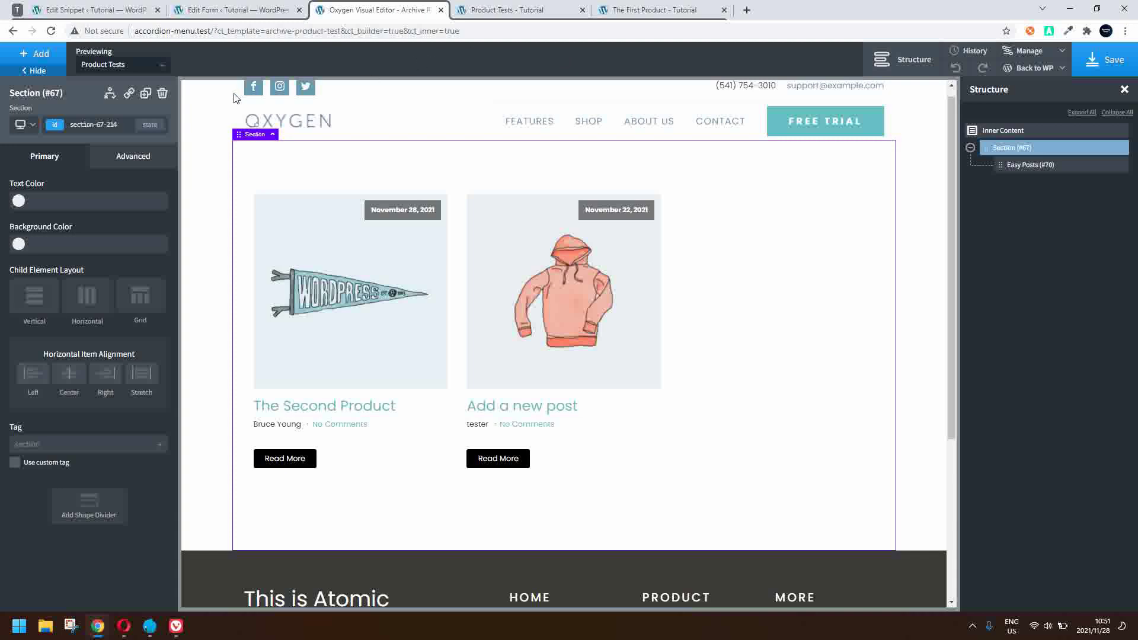
{"action": "left_click", "coordinate": [146, 95]}
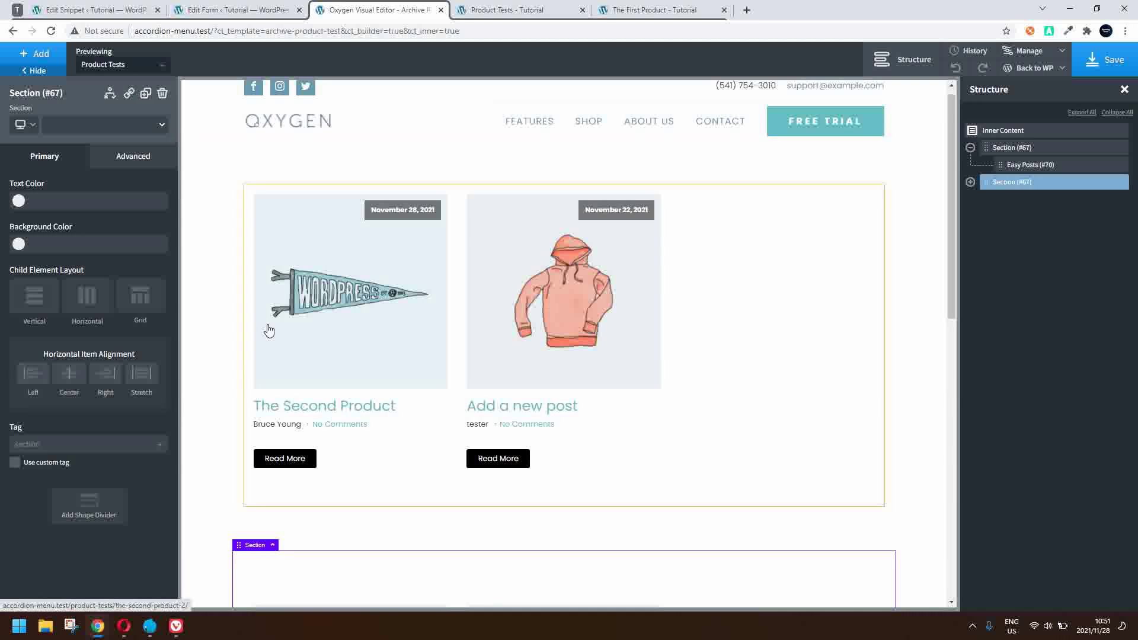
- Add a display condition to the duplicated section requiring User Logged In == true
{"action": "left_click", "coordinate": [110, 93]}
{"action": "left_click", "coordinate": [134, 131]}
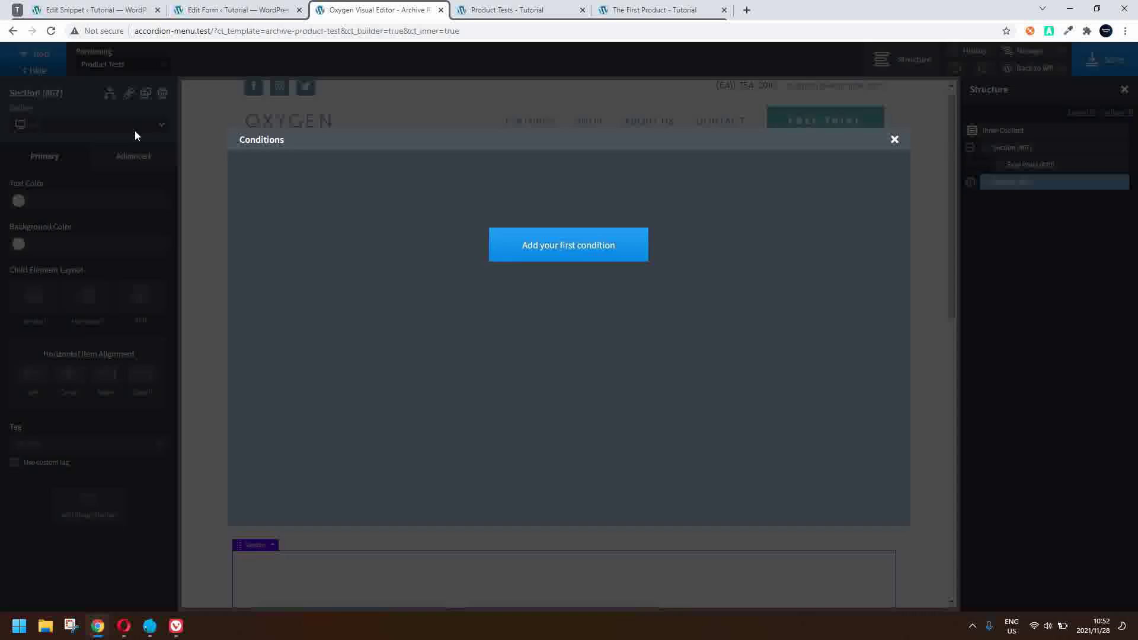
{"action": "left_click", "coordinate": [569, 250]}
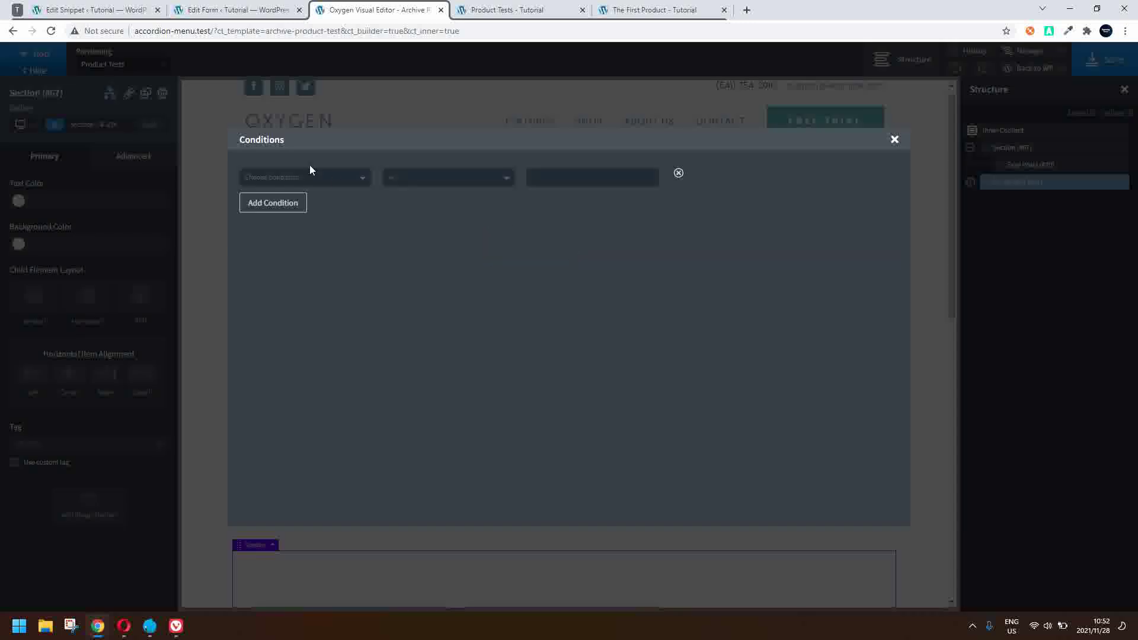
{"action": "left_click", "coordinate": [335, 185]}
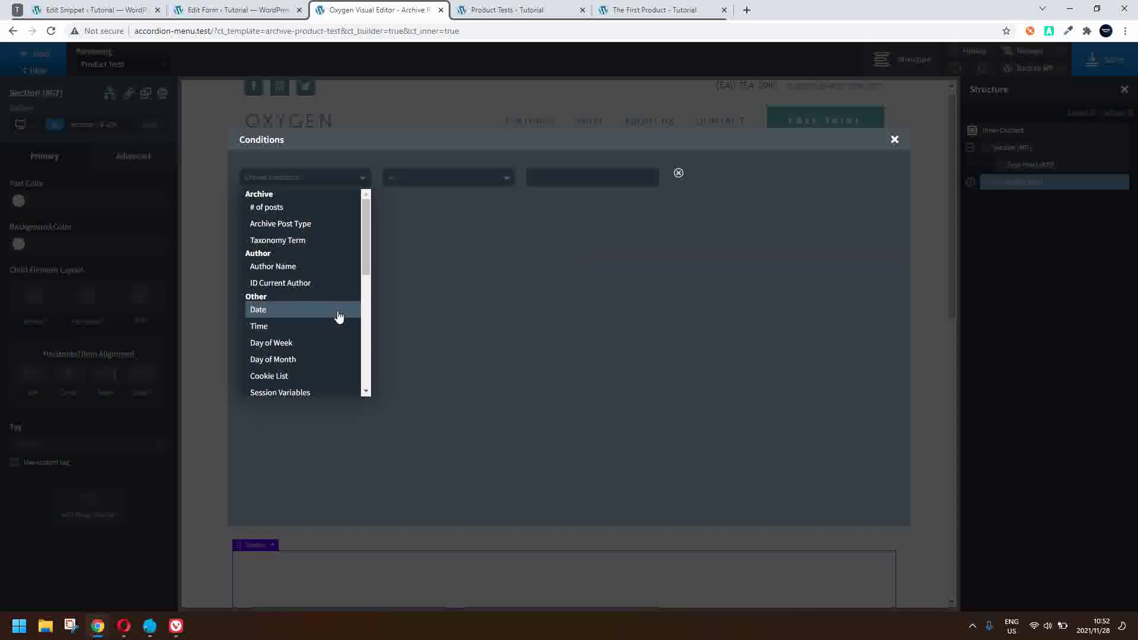
{"action": "scroll", "coordinate": [337, 318], "scroll_direction": "down", "scroll_amount": 5}
{"action": "left_click", "coordinate": [308, 322]}
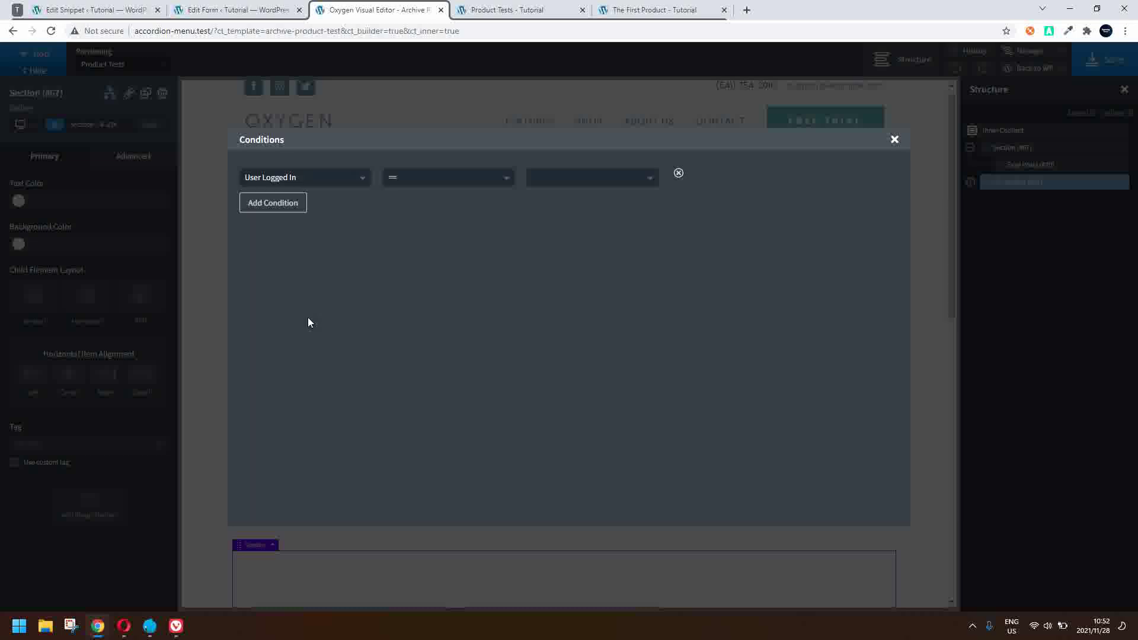
{"action": "left_click", "coordinate": [634, 178]}
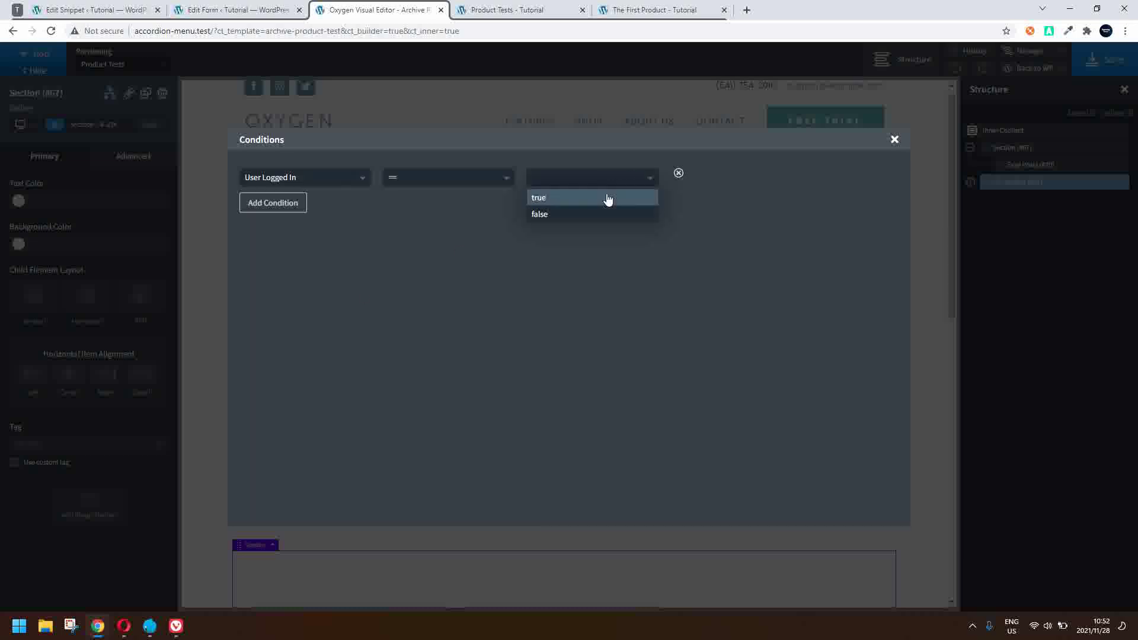
{"action": "left_click", "coordinate": [607, 197]}
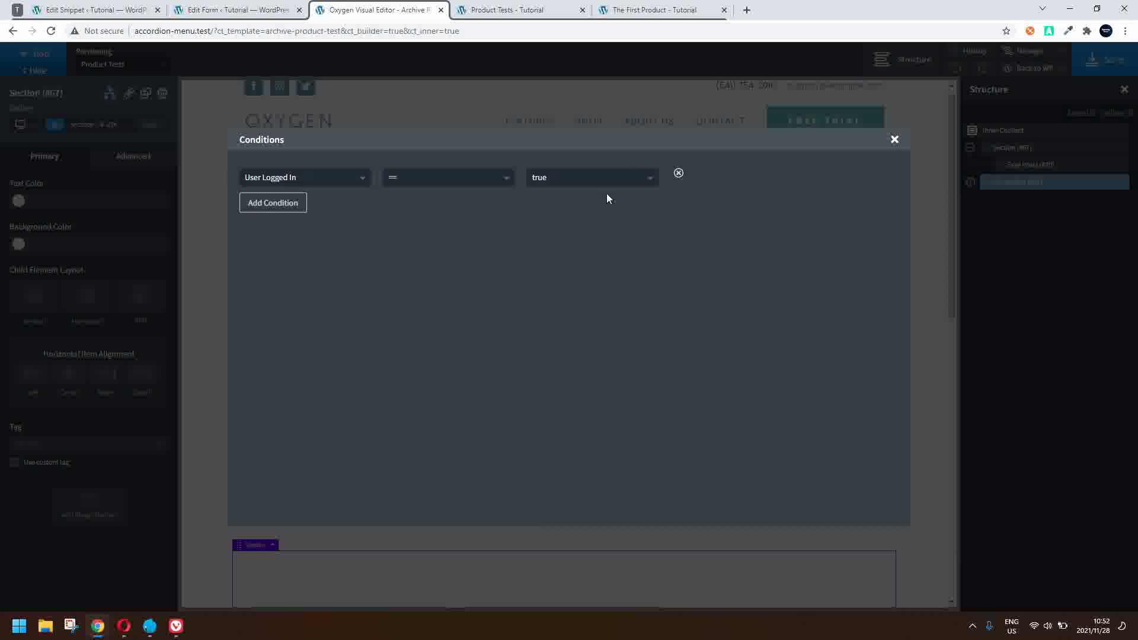
{"action": "left_click", "coordinate": [895, 141]}
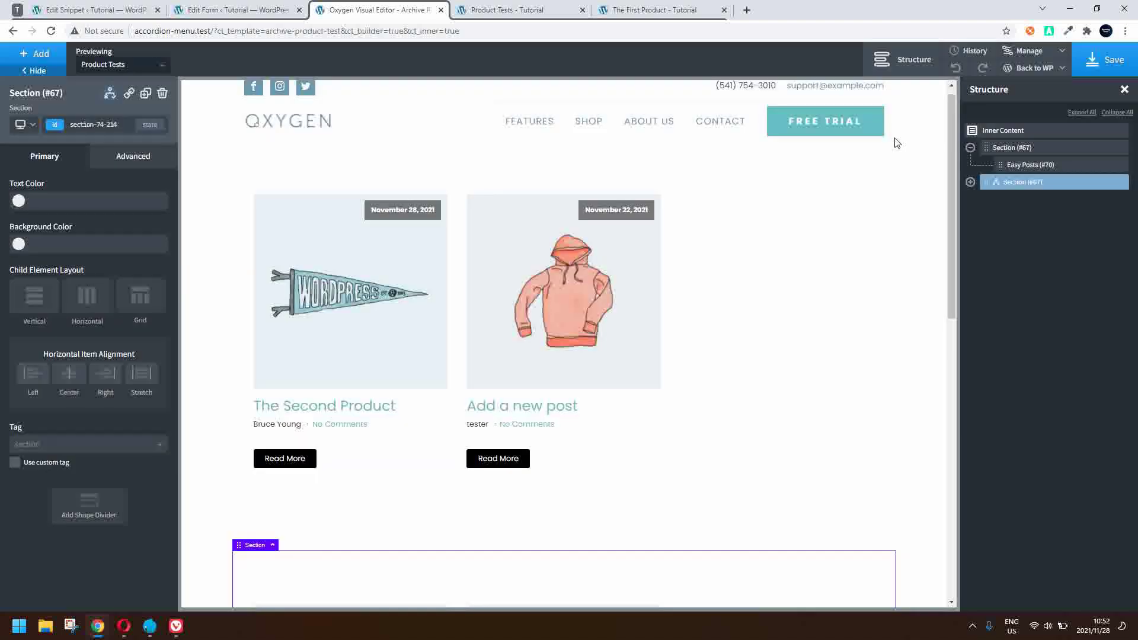
- Switch the WP Query of the Easy Posts element in the duplicated section to advanced and check the available presets
{"action": "left_click", "coordinate": [970, 183]}
{"action": "left_click", "coordinate": [1016, 199]}
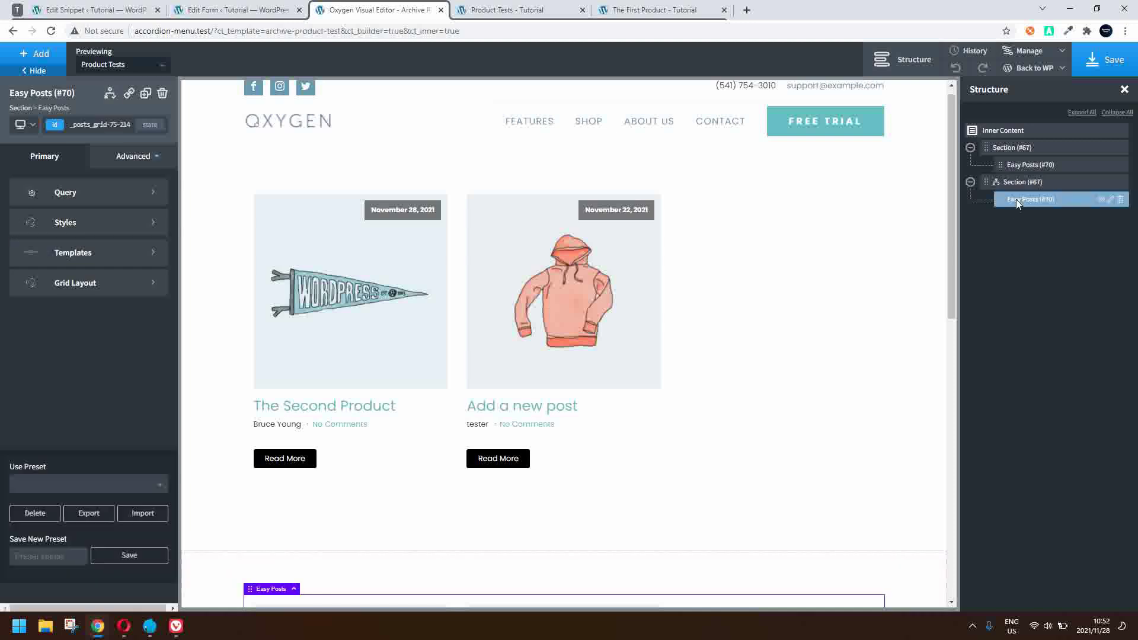
{"action": "scroll", "coordinate": [852, 284], "scroll_direction": "down", "scroll_amount": 8}
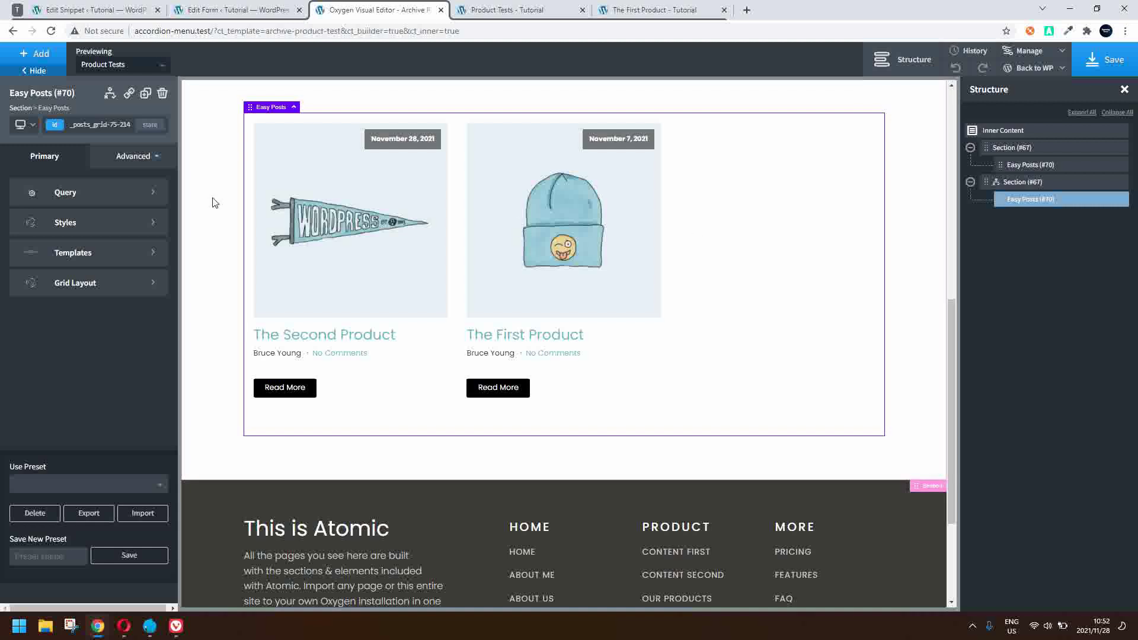
{"action": "left_click", "coordinate": [92, 190]}
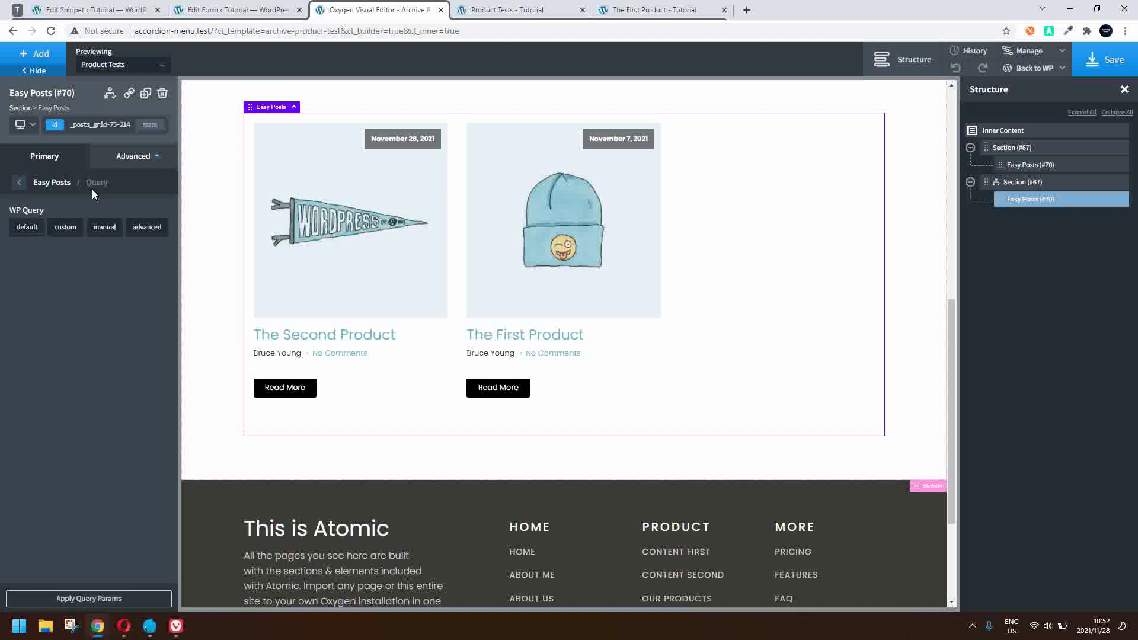
{"action": "left_click", "coordinate": [149, 228]}
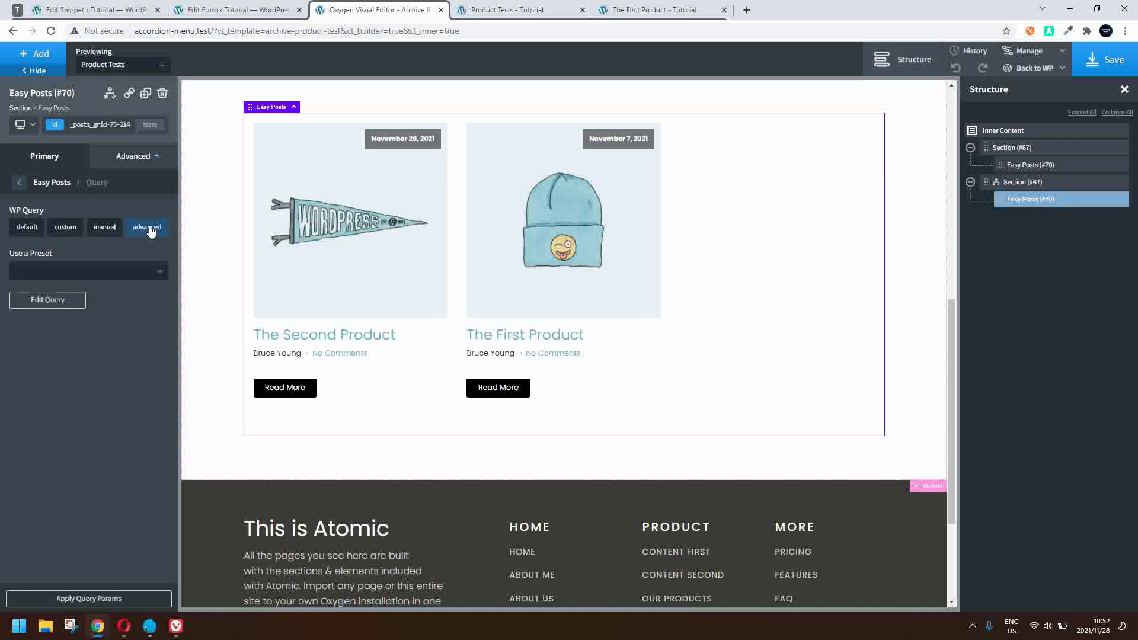
{"action": "left_click", "coordinate": [123, 277]}
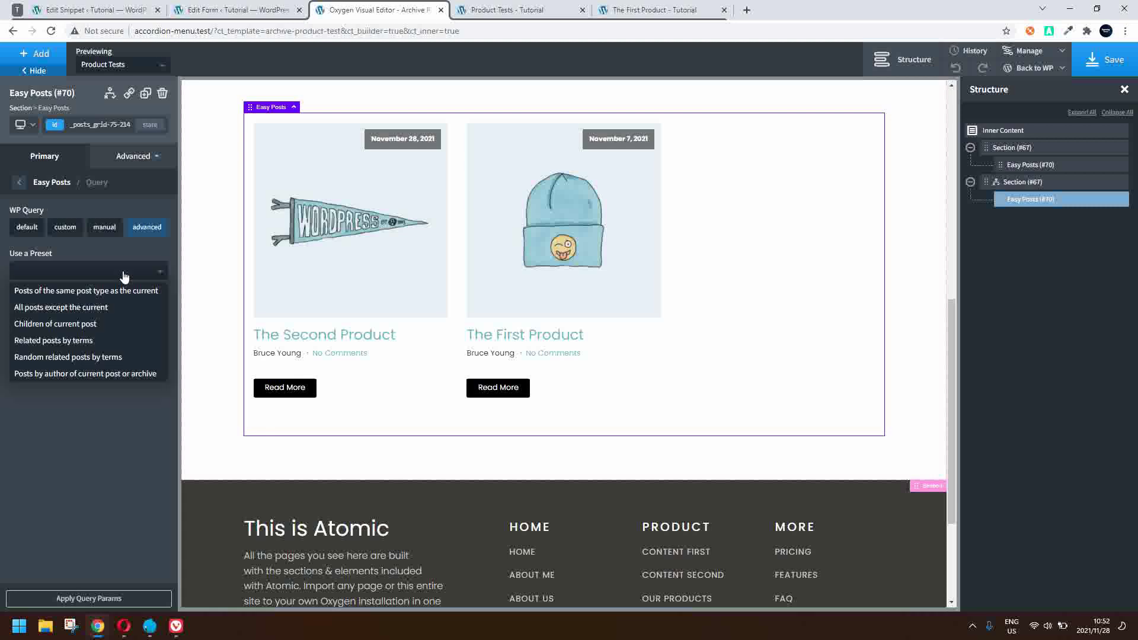
{"action": "left_click", "coordinate": [124, 276]}
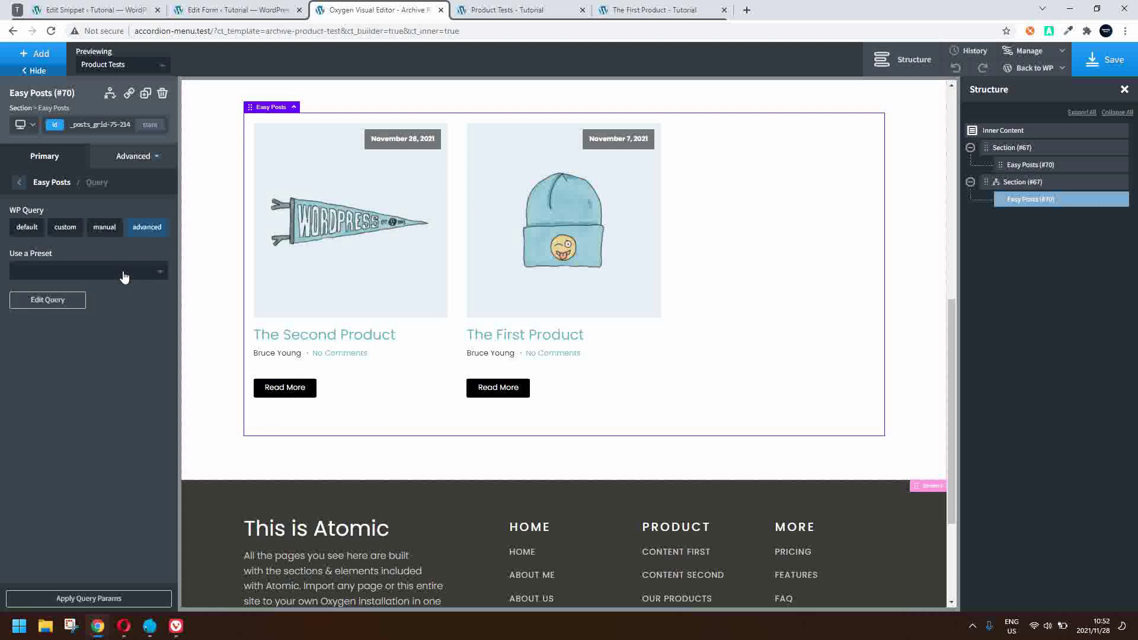
- Add an author__in parameter with one value entry to the advanced query of the duplicated section's Easy Posts element
{"action": "left_click", "coordinate": [56, 303]}
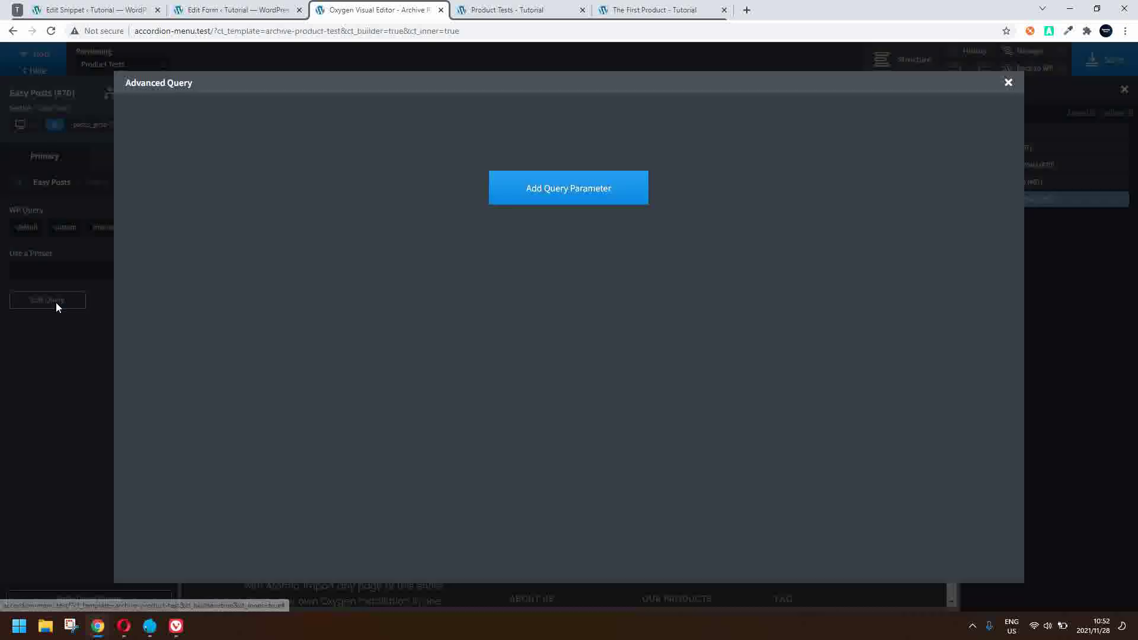
{"action": "left_click", "coordinate": [572, 189]}
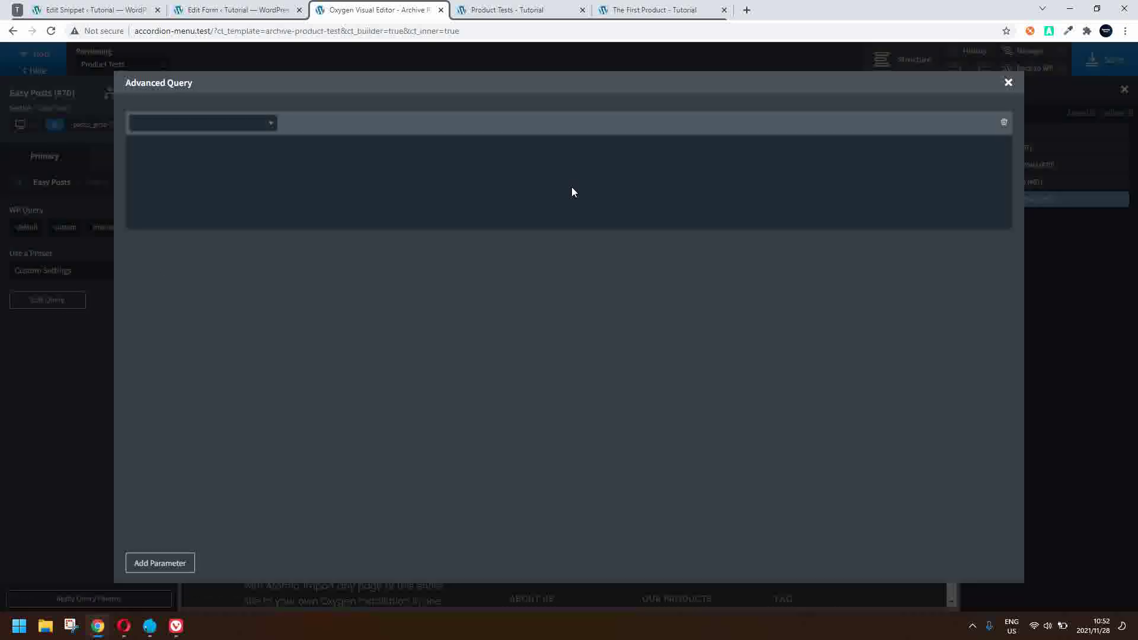
{"action": "left_click", "coordinate": [260, 123]}
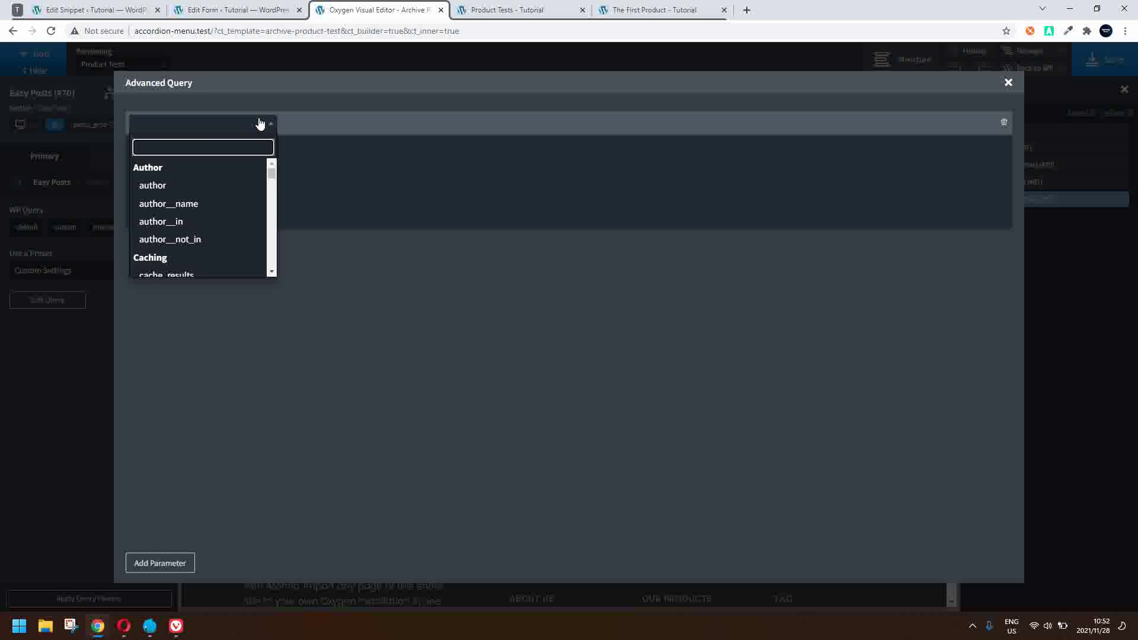
{"action": "left_click", "coordinate": [182, 223]}
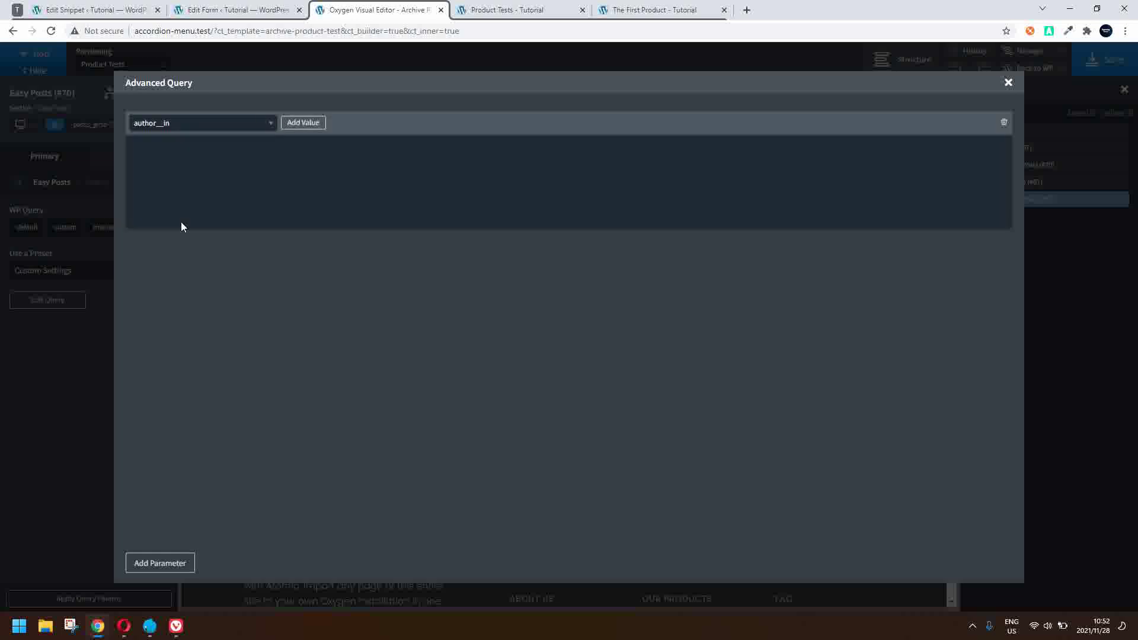
{"action": "left_click", "coordinate": [307, 122]}
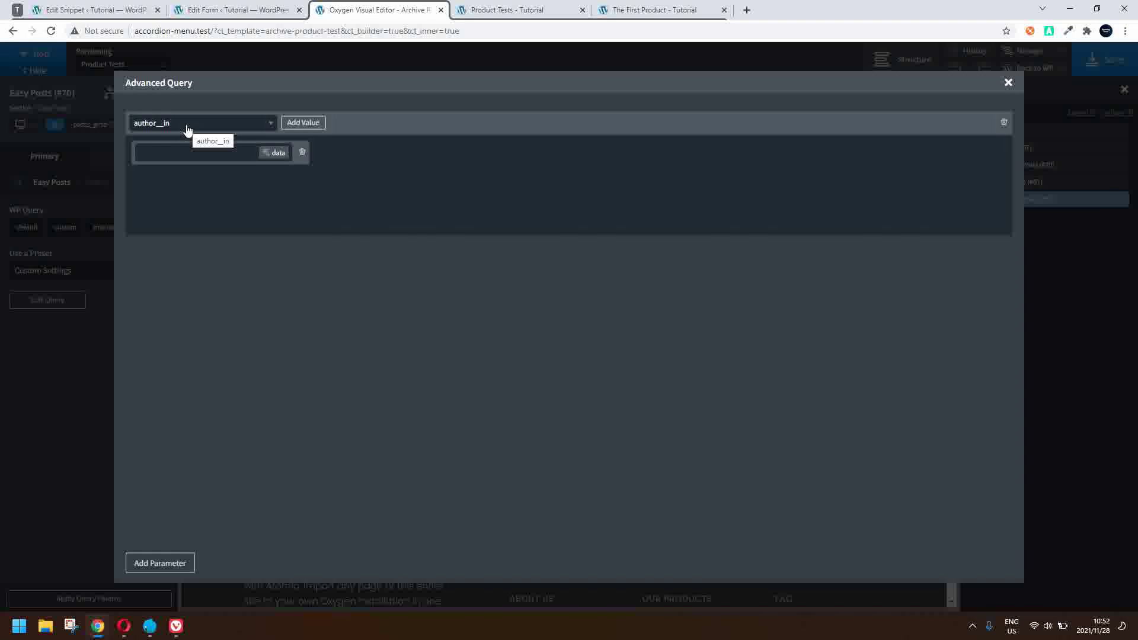
- Fill the author__in value with the PHP function return value of by_check_author_draft, copying the function name from the code snippet
{"action": "left_click", "coordinate": [279, 154]}
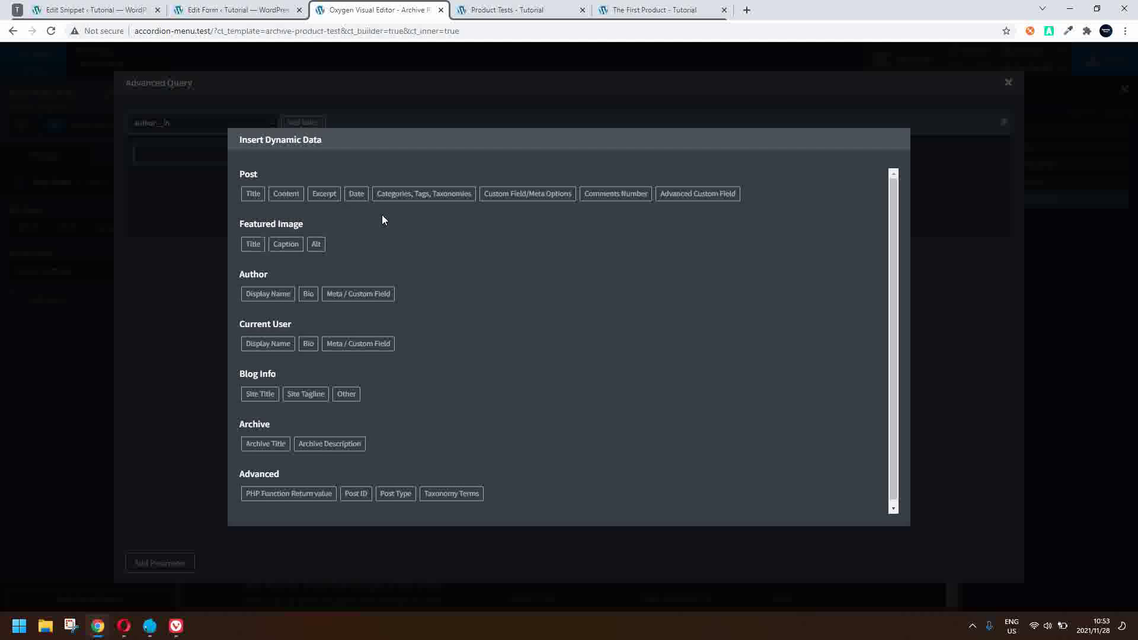
{"action": "left_click", "coordinate": [311, 495]}
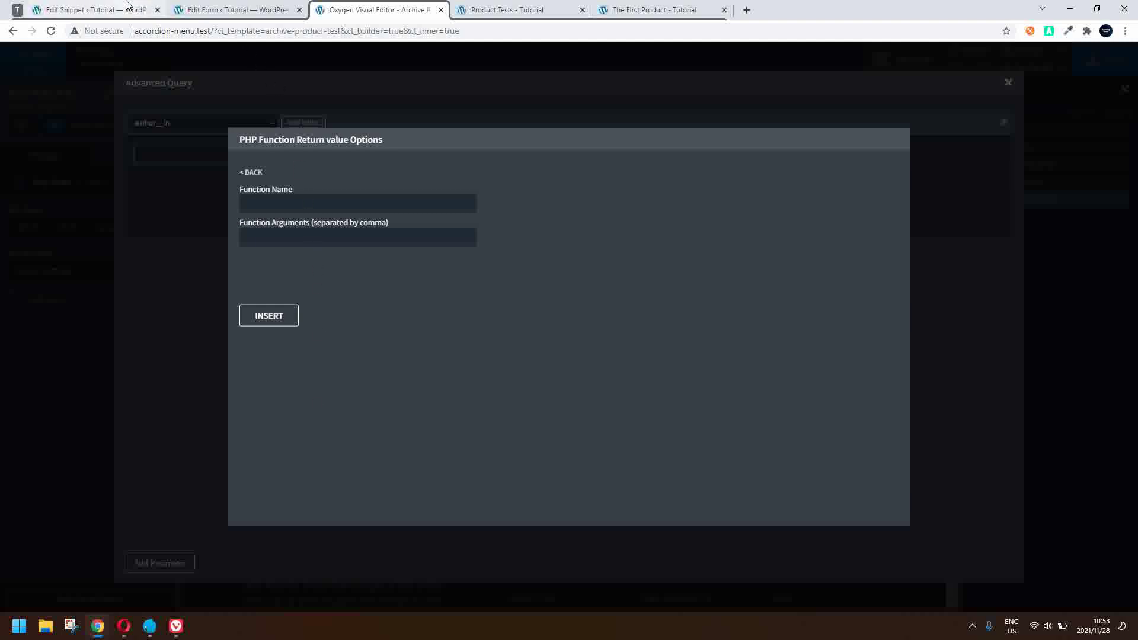
{"action": "left_click", "coordinate": [84, 9]}
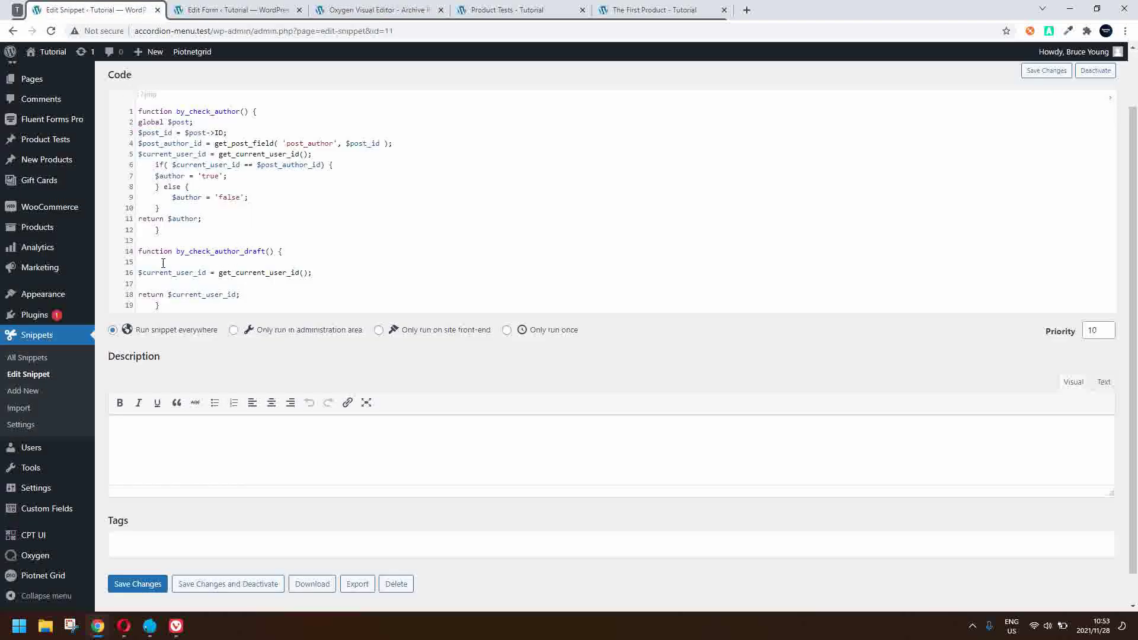
{"action": "double_click", "coordinate": [216, 249]}
{"action": "key", "text": "ctrl+c"}
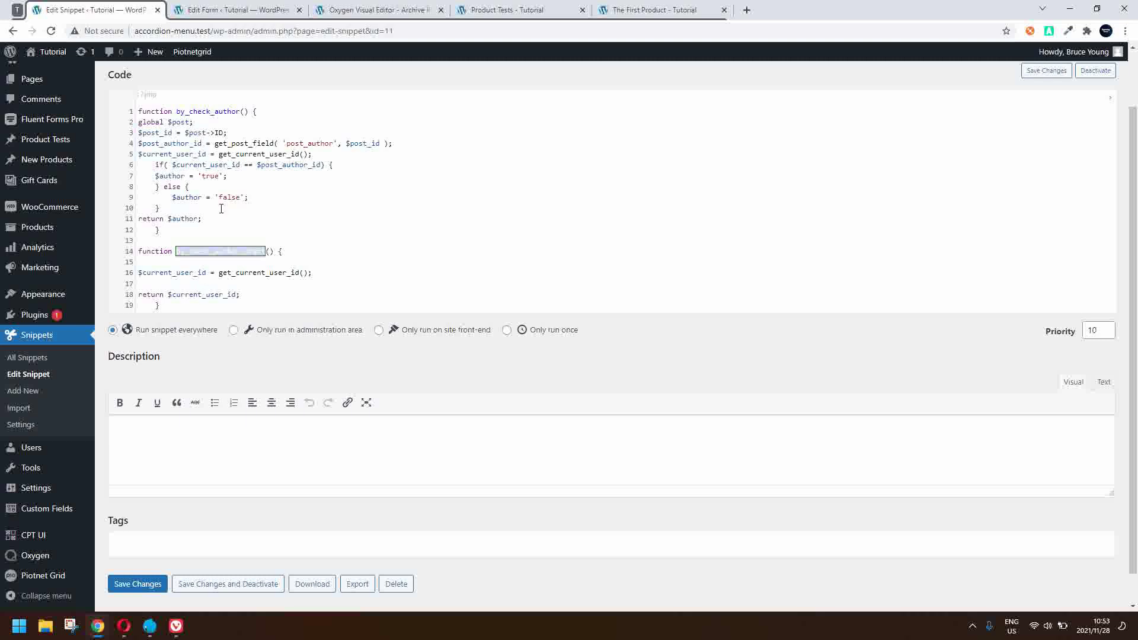
{"action": "left_click", "coordinate": [353, 13]}
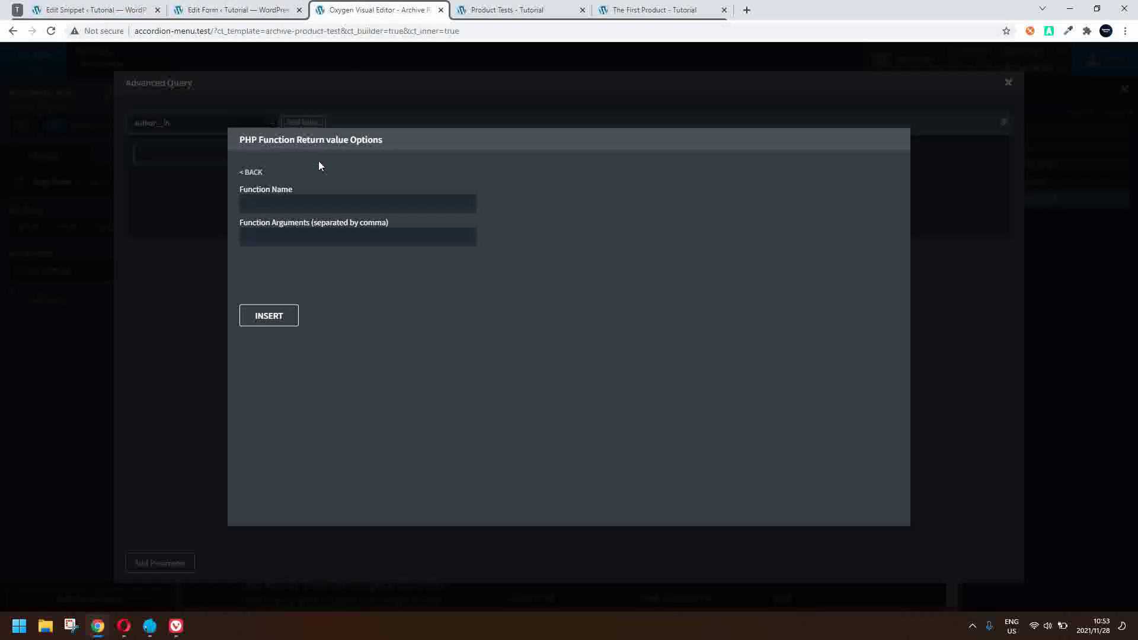
{"action": "left_click", "coordinate": [301, 205]}
{"action": "key", "text": "ctrl+v"}
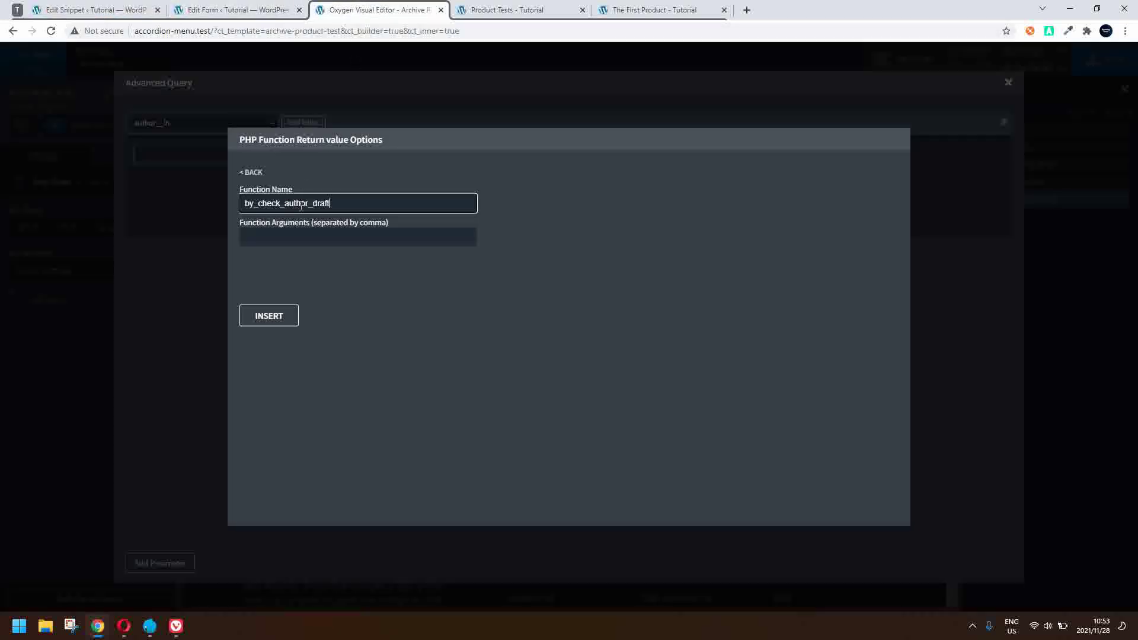
{"action": "left_click", "coordinate": [268, 323]}
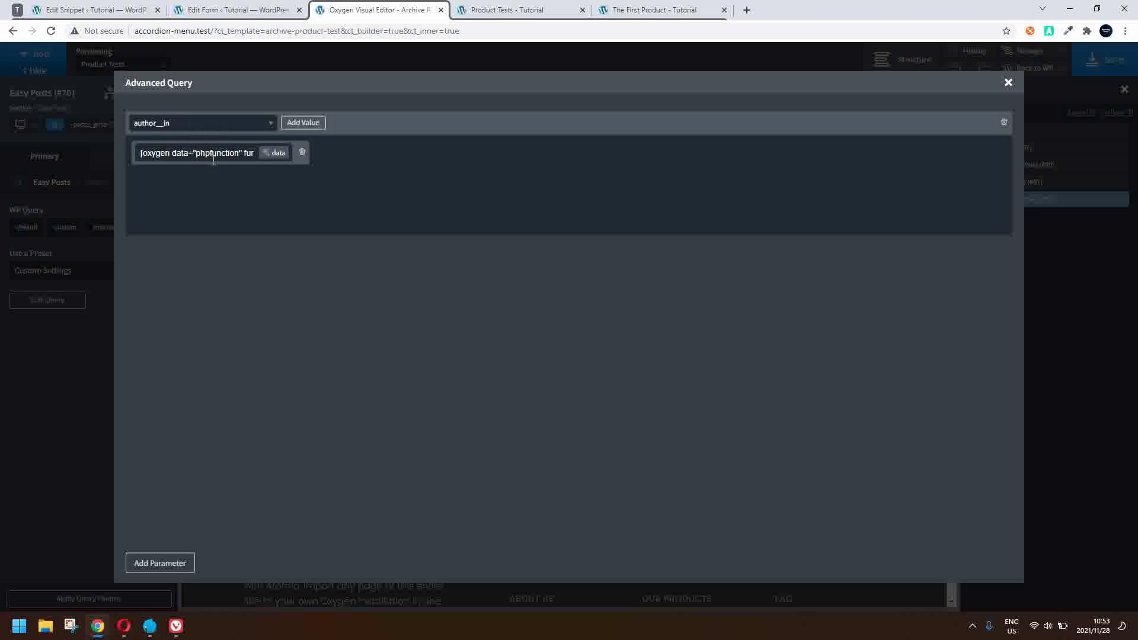
- Add a post_type query parameter with the value product_test
{"action": "left_click", "coordinate": [169, 564]}
{"action": "left_click", "coordinate": [249, 263]}
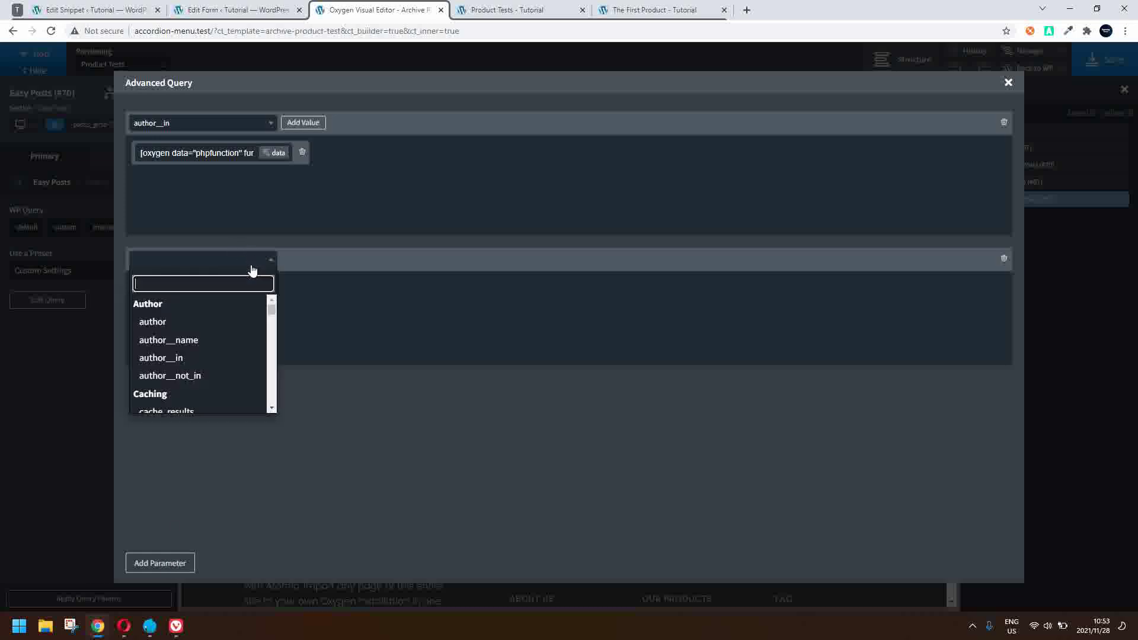
{"action": "type", "text": "post"}
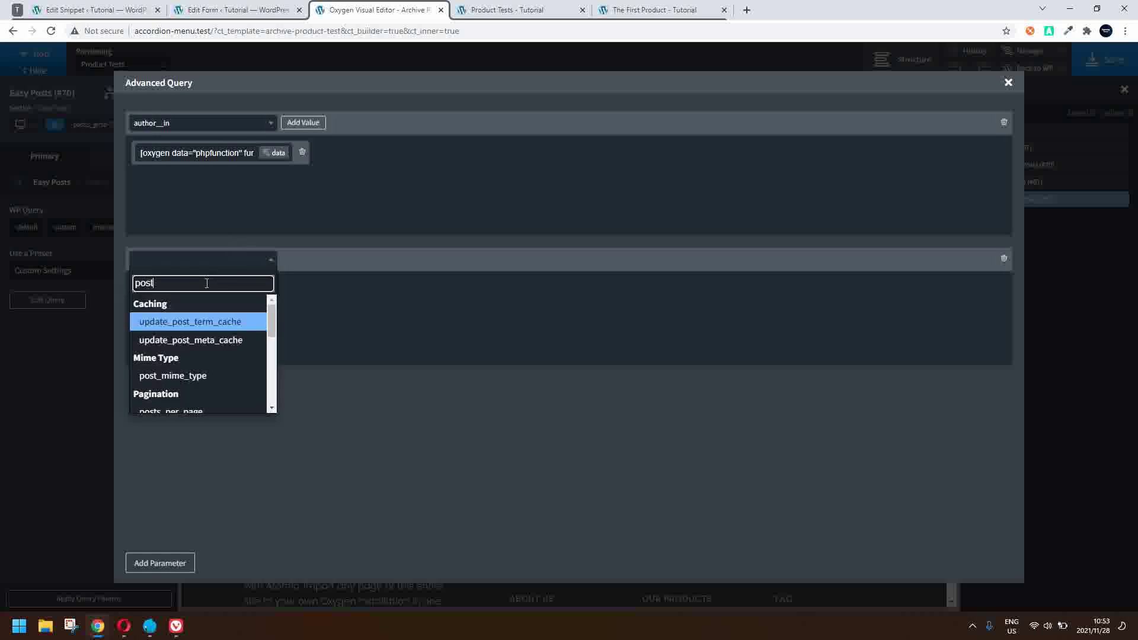
{"action": "type", "text": "_t"}
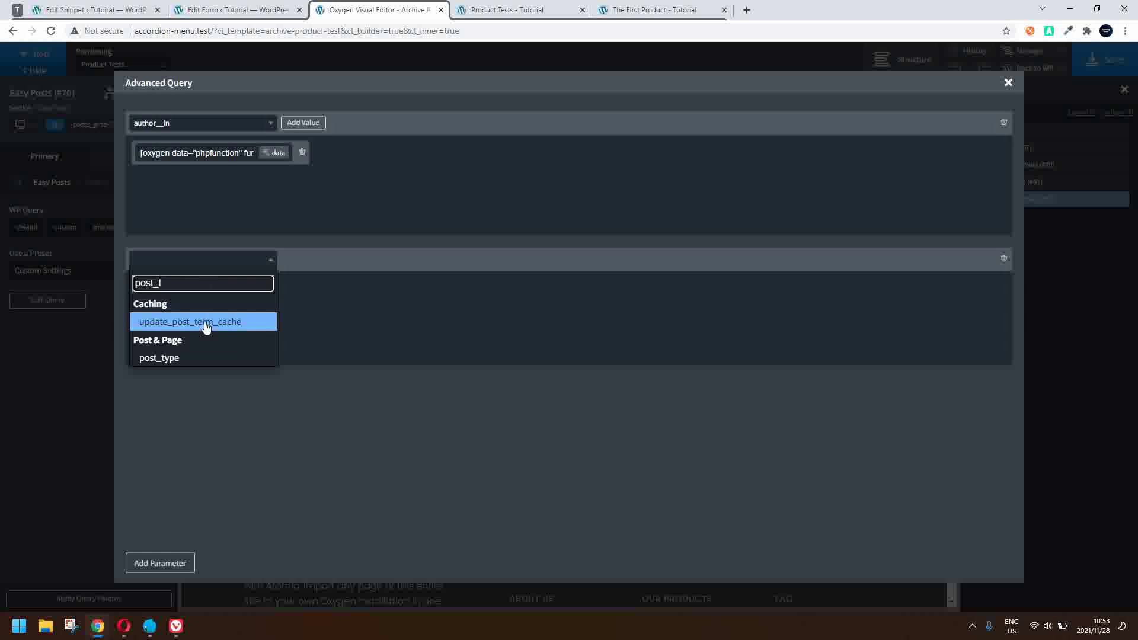
{"action": "left_click", "coordinate": [178, 358]}
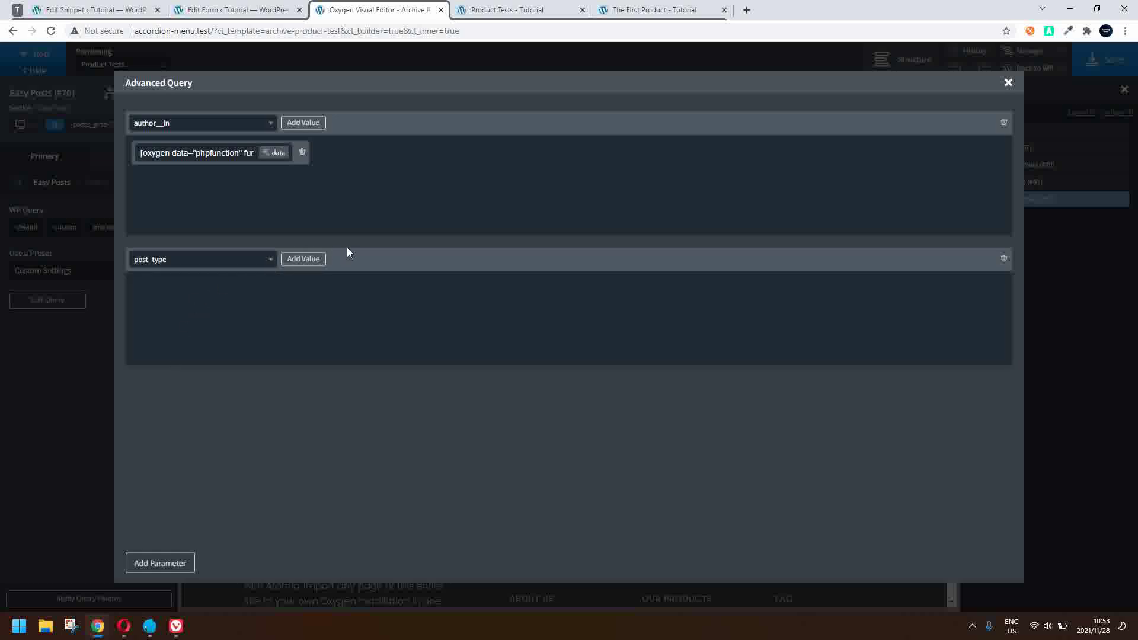
{"action": "left_click", "coordinate": [303, 259]}
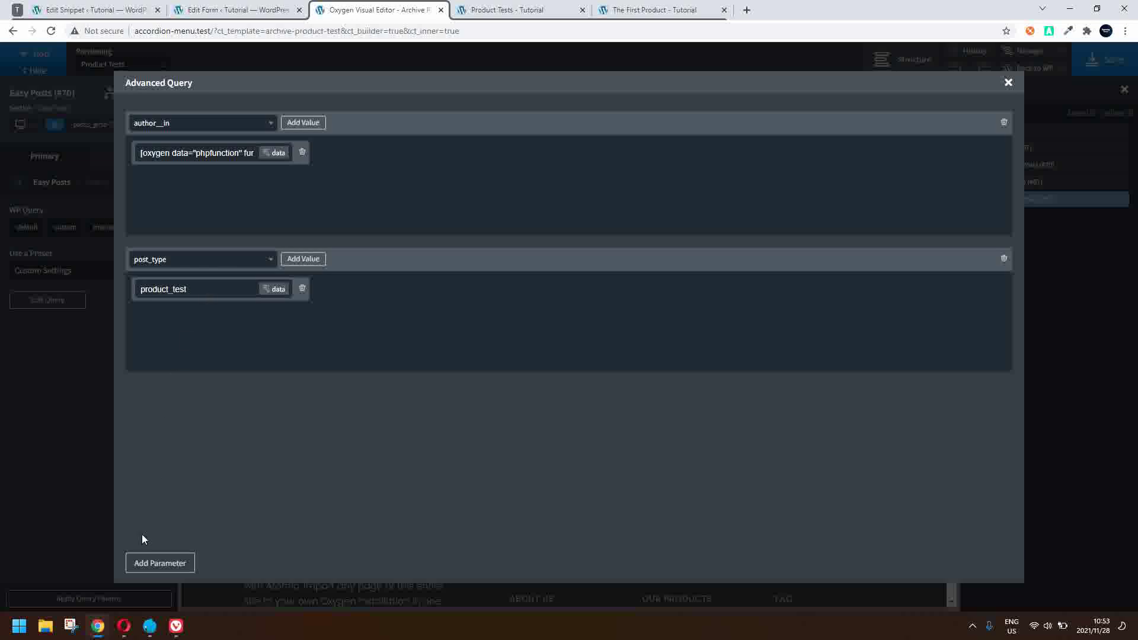
- Add a post_status query parameter with the value draft
{"action": "left_click", "coordinate": [152, 563]}
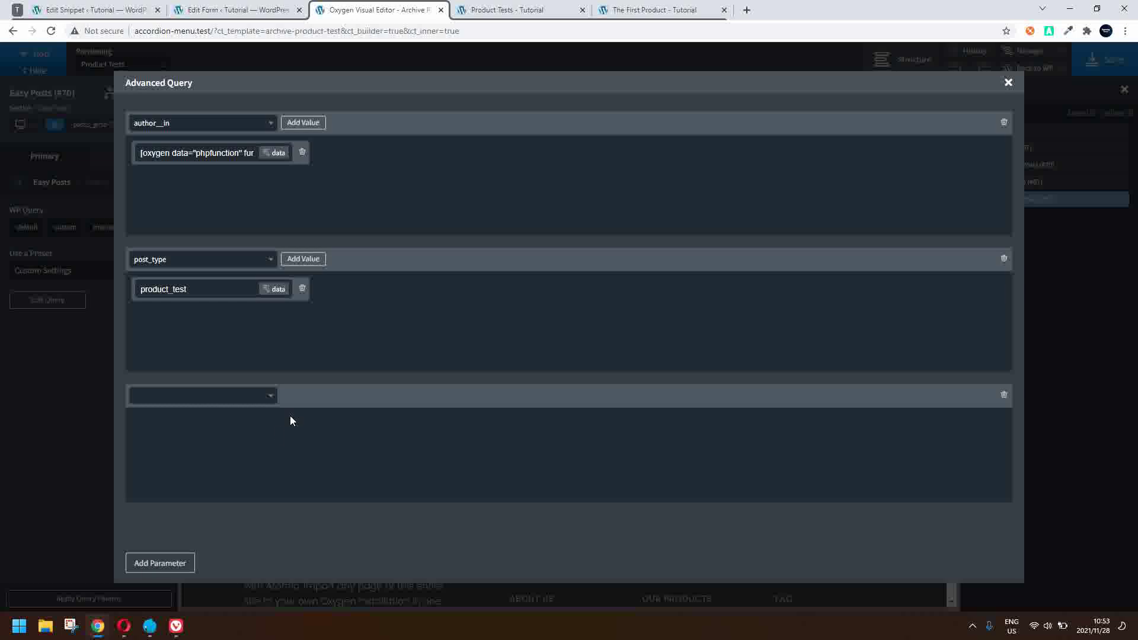
{"action": "left_click", "coordinate": [268, 399]}
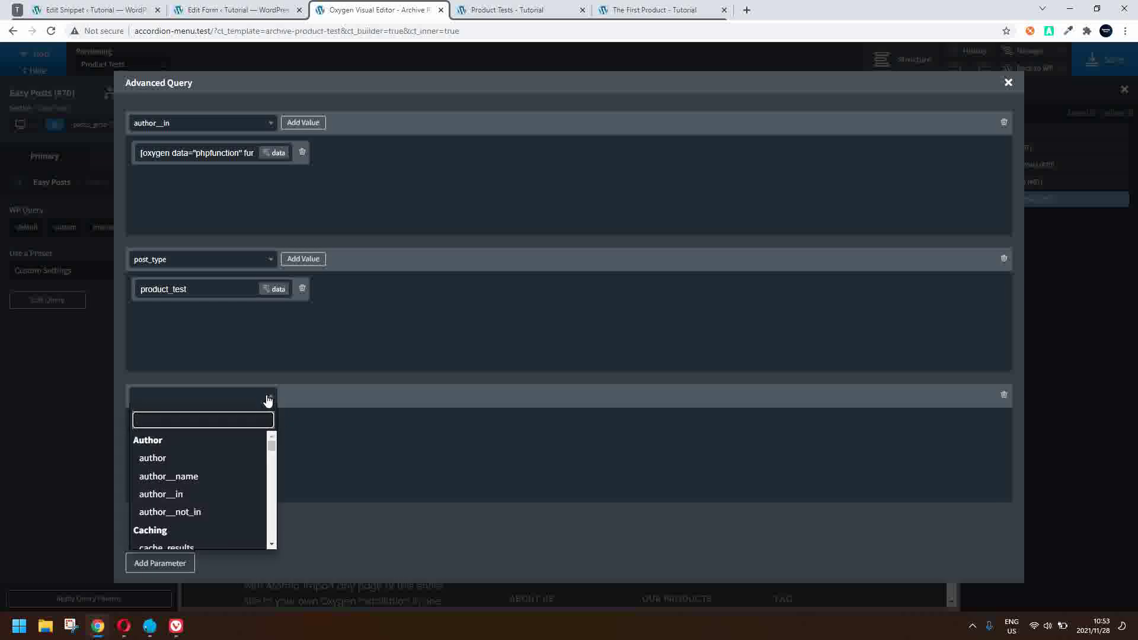
{"action": "type", "text": "post_st"}
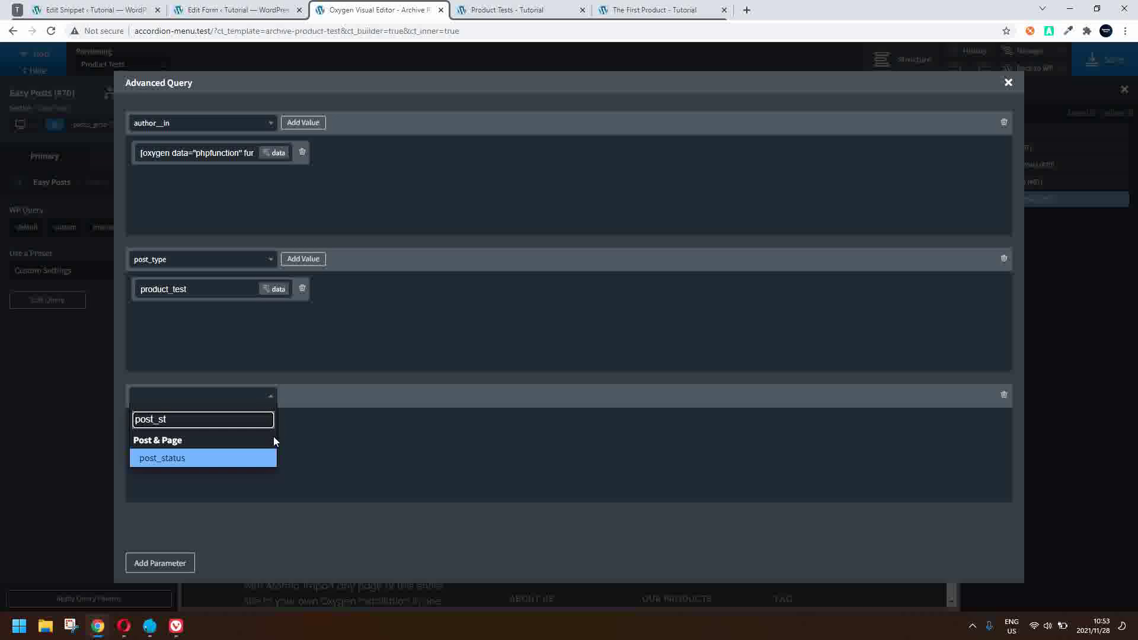
{"action": "left_click", "coordinate": [228, 460]}
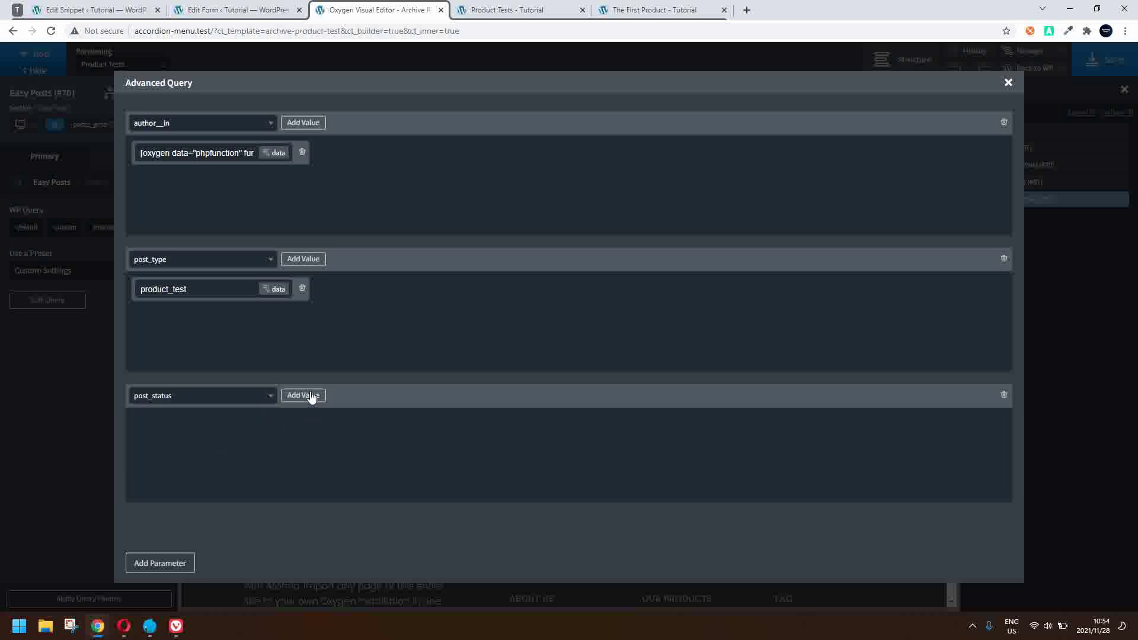
{"action": "left_click", "coordinate": [306, 396]}
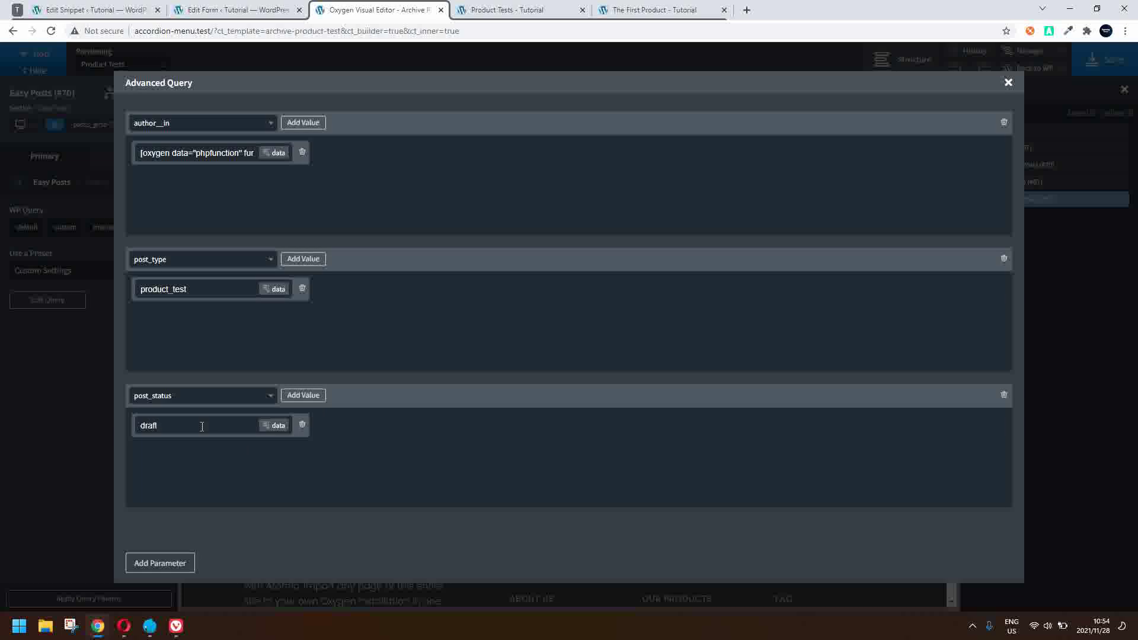
- Close the advanced query, save the archive template and reload the product archive on the front end
{"action": "left_click", "coordinate": [1008, 83]}
{"action": "left_click", "coordinate": [1111, 59]}
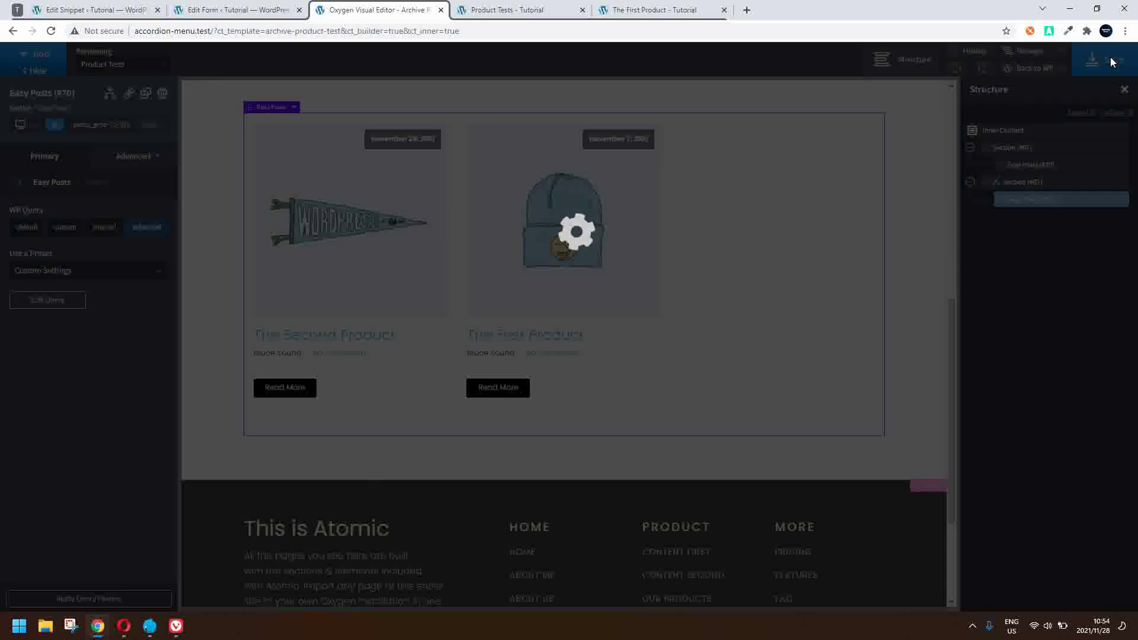
{"action": "left_click", "coordinate": [490, 10]}
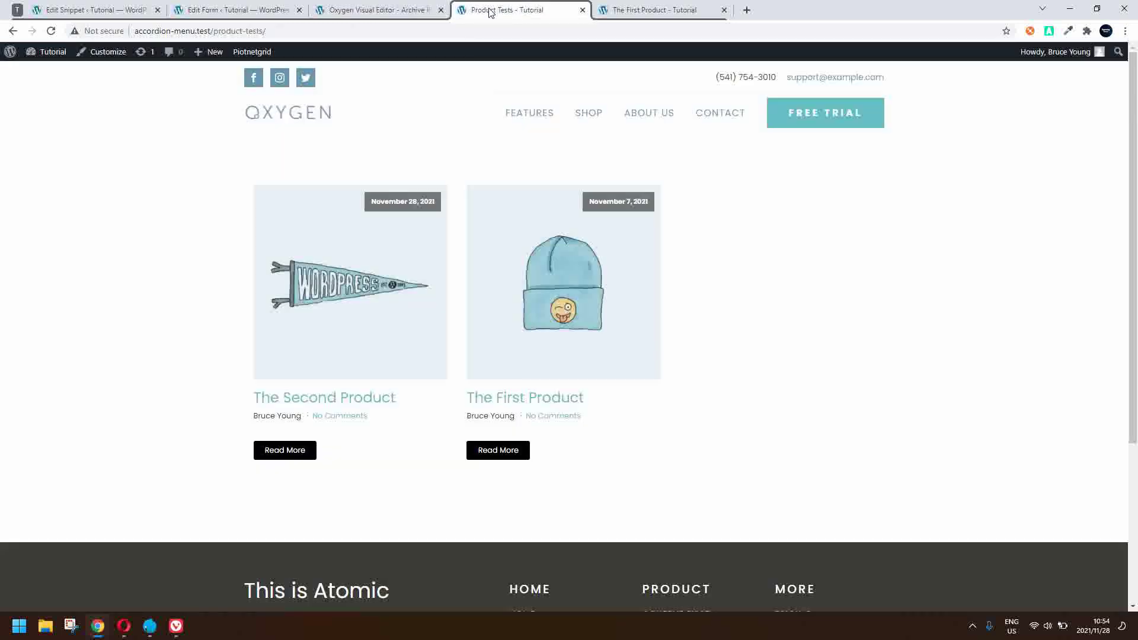
{"action": "left_click", "coordinate": [51, 33]}
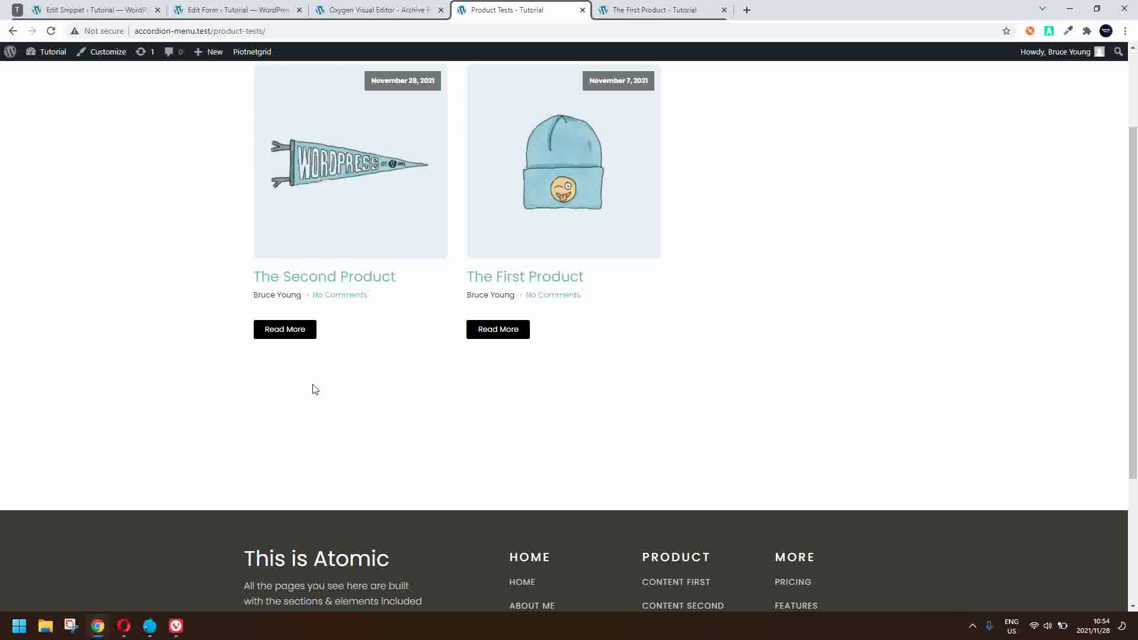
- Open The First Product from the archive and submit its front-end edit form with the post status set to Draft
{"action": "left_click", "coordinate": [490, 335]}
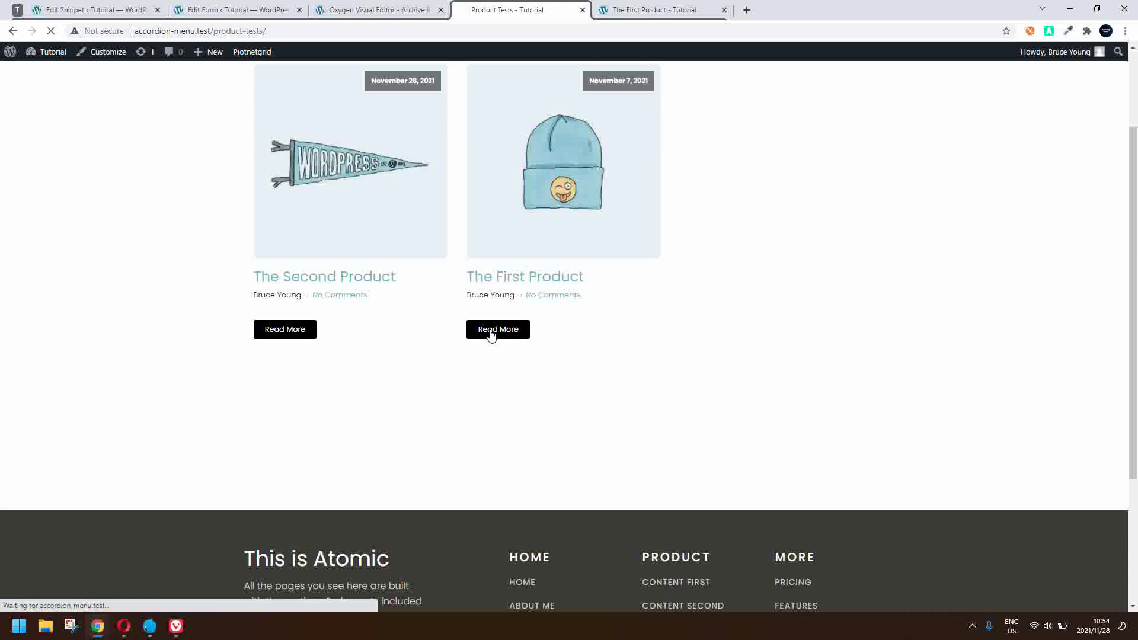
{"action": "scroll", "coordinate": [491, 334], "scroll_direction": "down", "scroll_amount": 15}
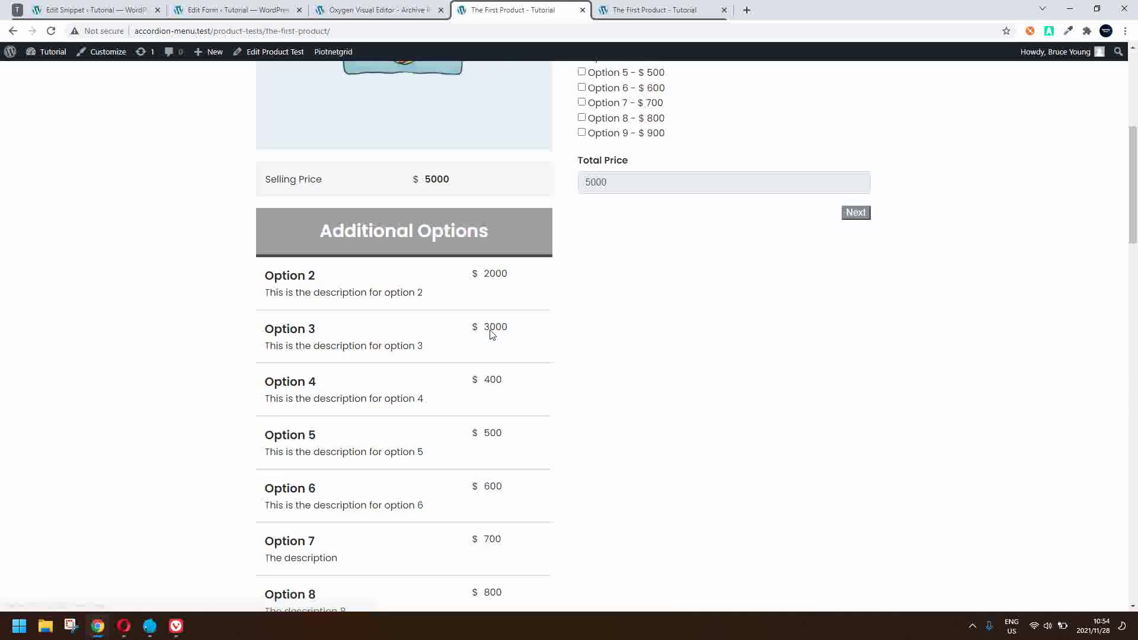
{"action": "scroll", "coordinate": [491, 333], "scroll_direction": "down", "scroll_amount": 10}
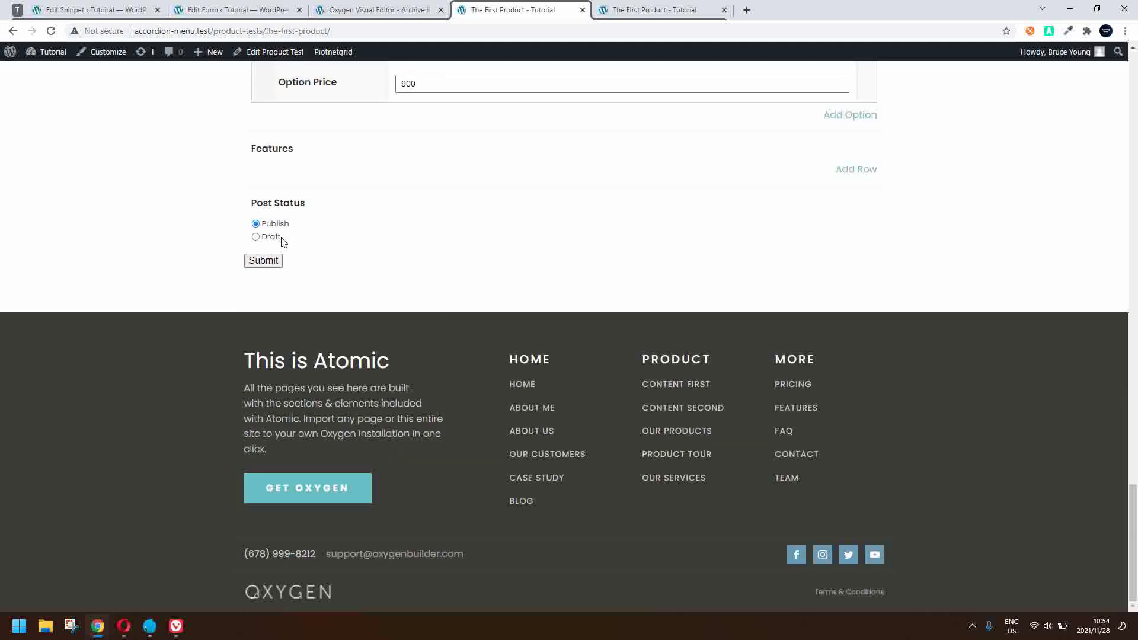
{"action": "left_click", "coordinate": [275, 237]}
{"action": "left_click", "coordinate": [267, 261]}
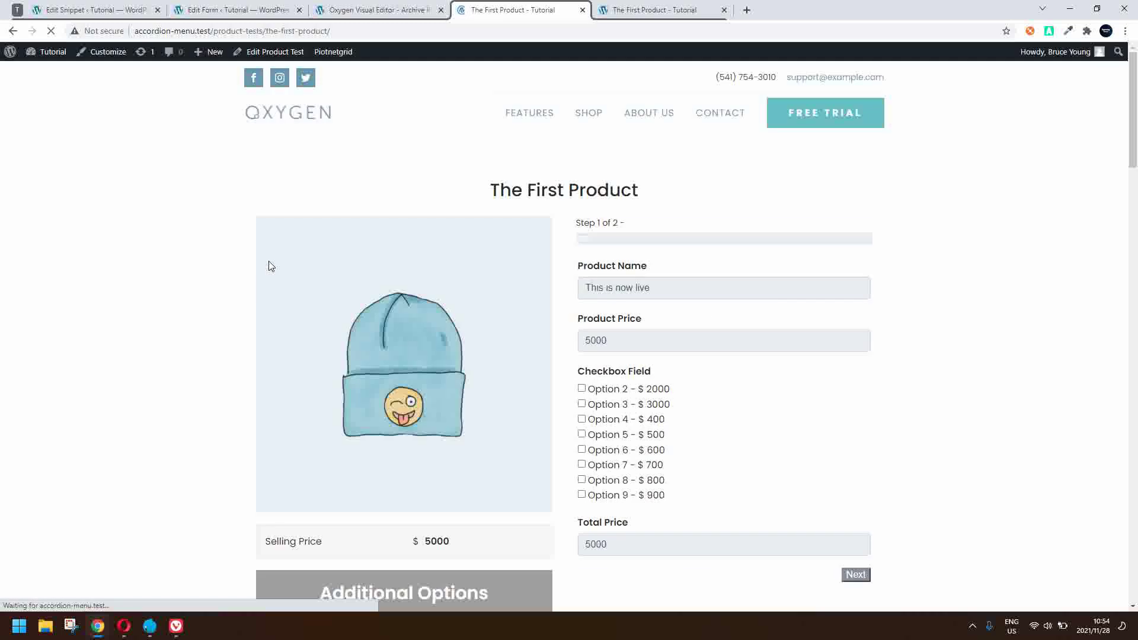
- Return to the product-tests archive and check which products the published and draft sections list
{"action": "left_click_drag", "start_coordinate": [266, 32], "coordinate": [340, 32]}
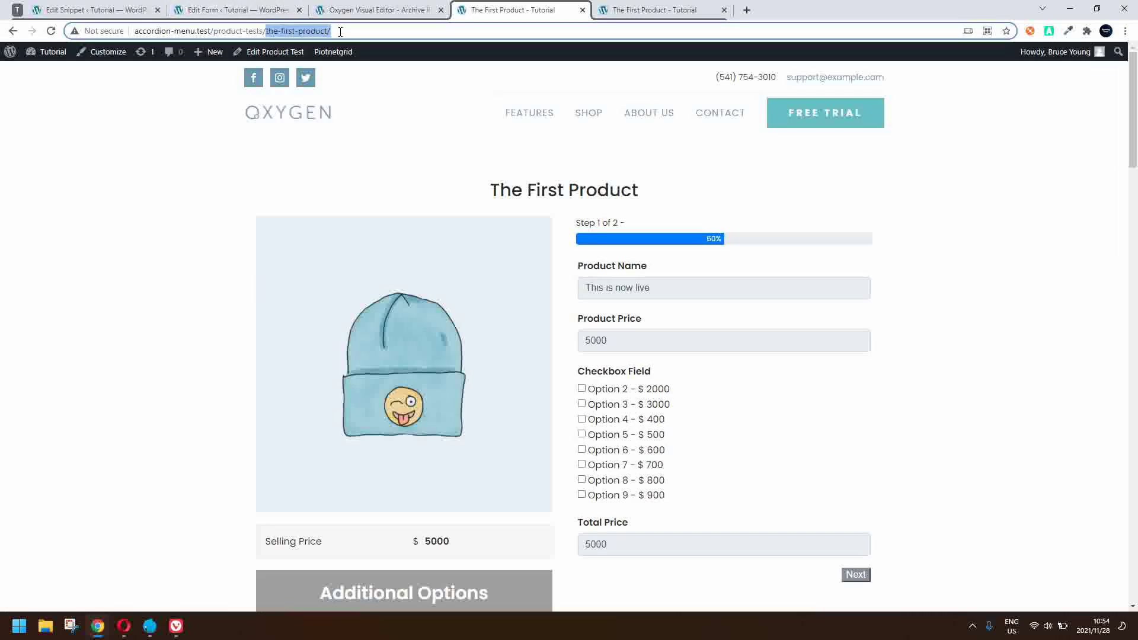
{"action": "key", "text": "BackSpace"}
{"action": "key", "text": "Return"}
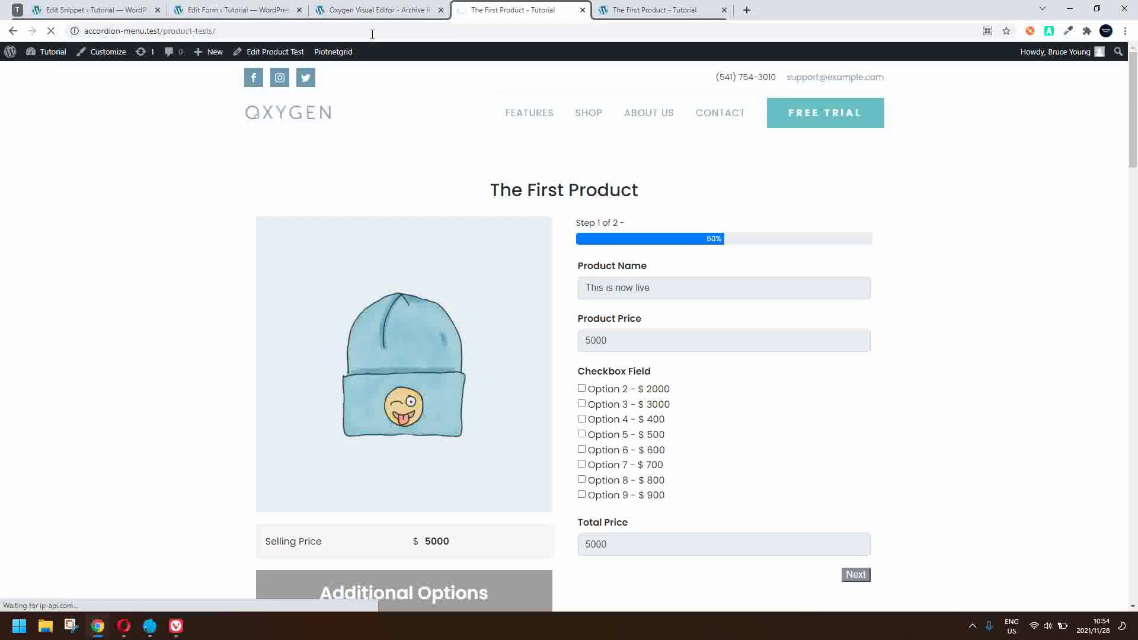
{"action": "scroll", "coordinate": [526, 279], "scroll_direction": "down", "scroll_amount": 3}
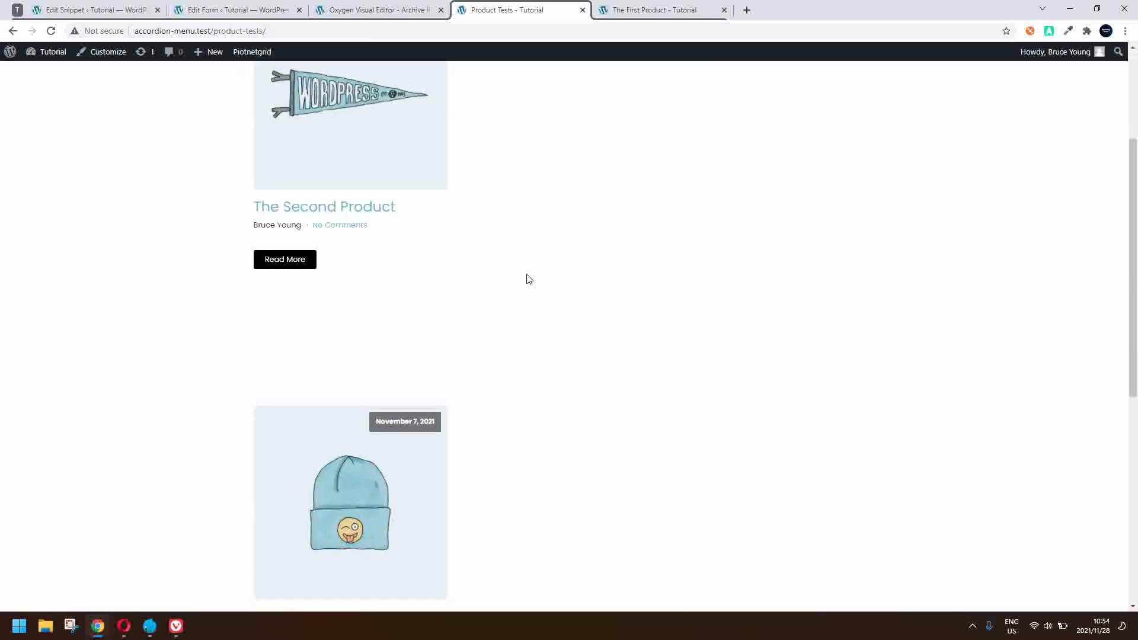
{"action": "scroll", "coordinate": [529, 279], "scroll_direction": "down", "scroll_amount": 5}
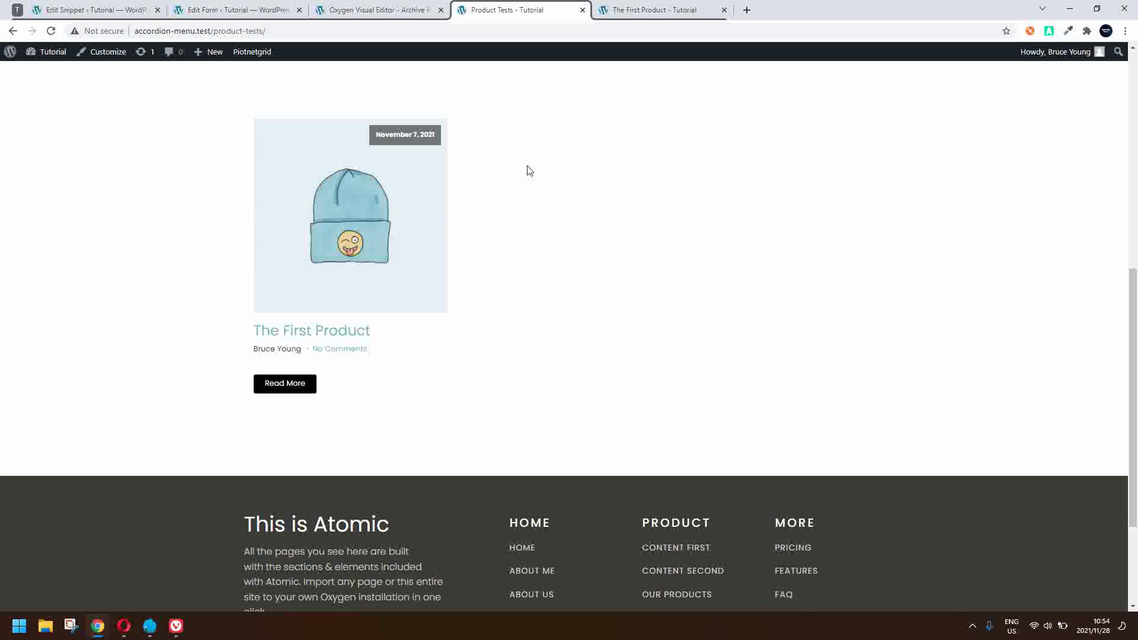
- In the archive template, set the background color of the second section, which holds the draft products, to #ddd
{"action": "left_click", "coordinate": [374, 7]}
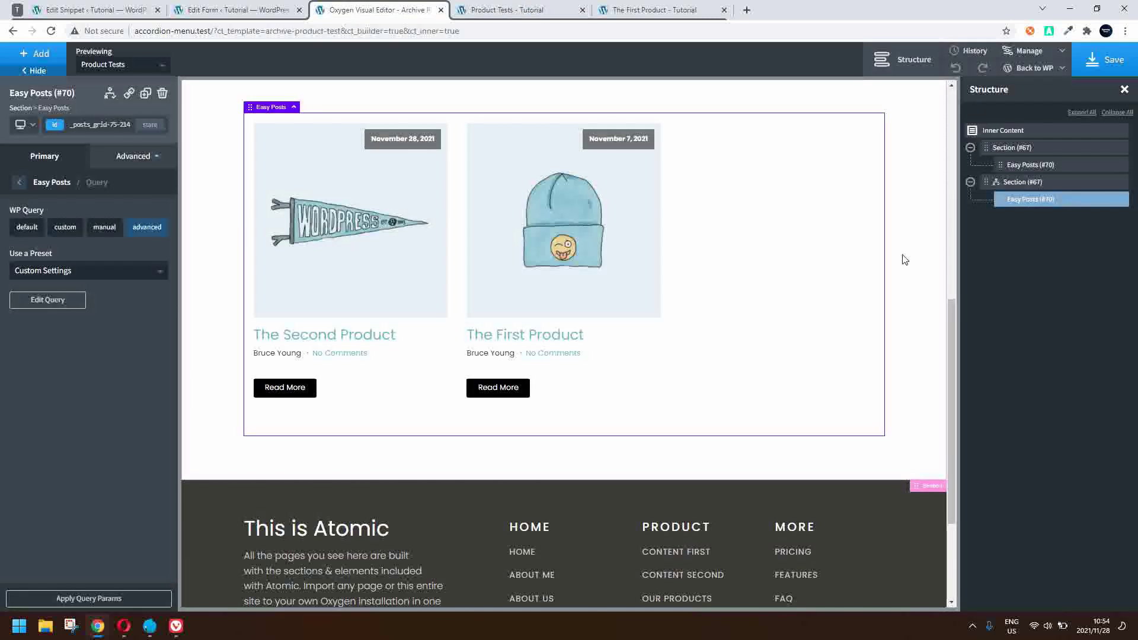
{"action": "left_click", "coordinate": [1020, 182]}
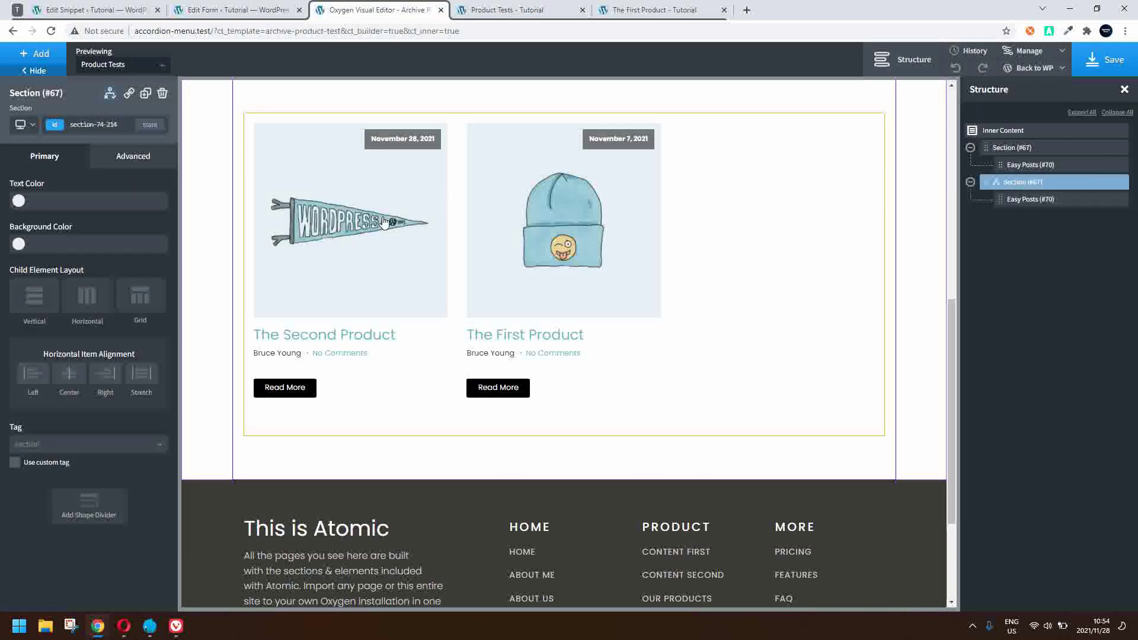
{"action": "left_click", "coordinate": [115, 163]}
{"action": "left_click", "coordinate": [95, 187]}
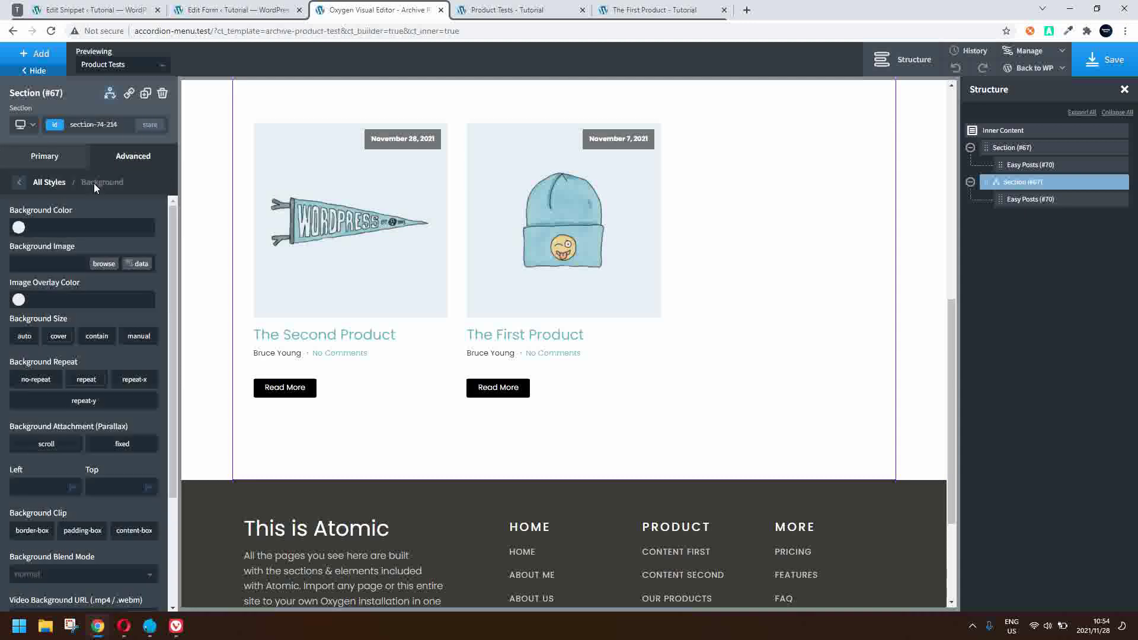
{"action": "left_click", "coordinate": [71, 225]}
{"action": "type", "text": "#ddd"}
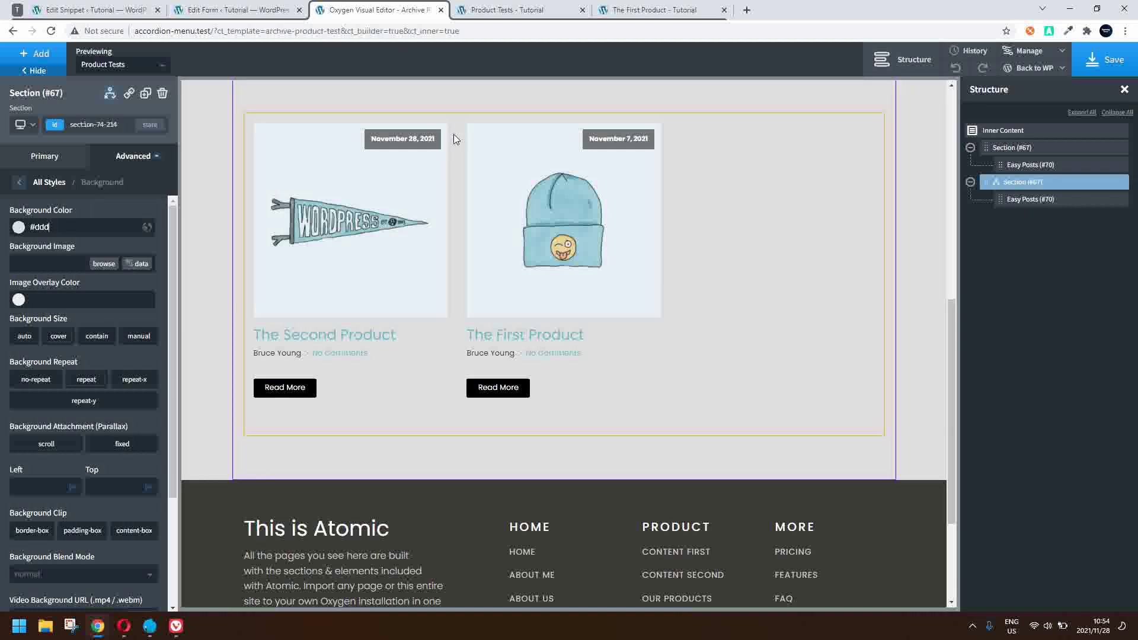
- Add a heading reading "Draft Posts" to the draft section and set its tag to H4
{"action": "left_click", "coordinate": [37, 59]}
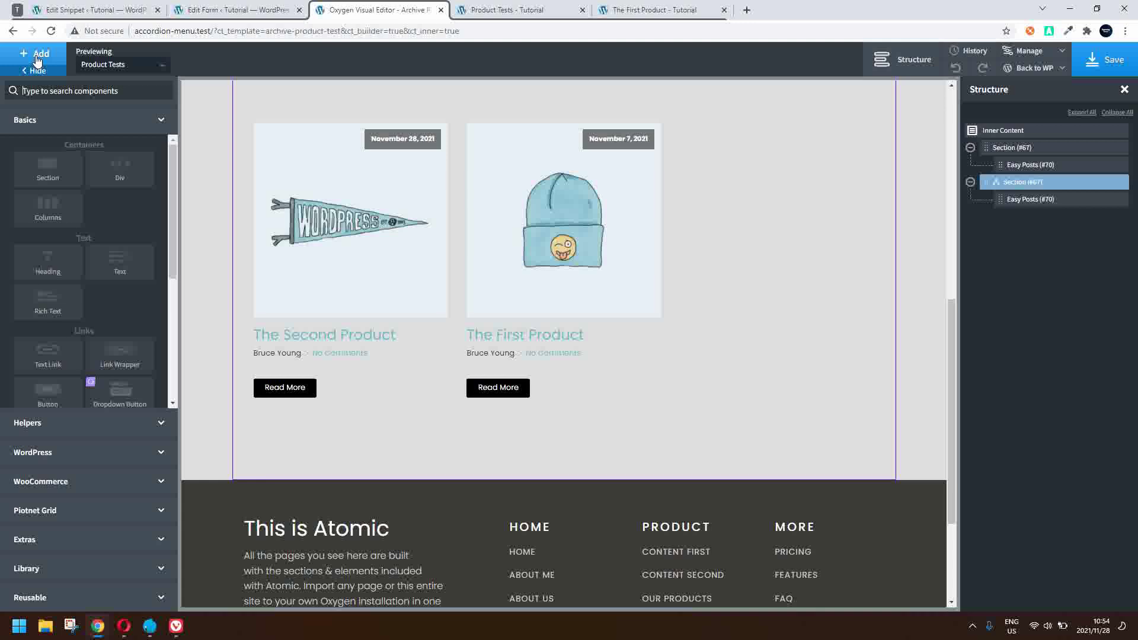
{"action": "left_click", "coordinate": [47, 264]}
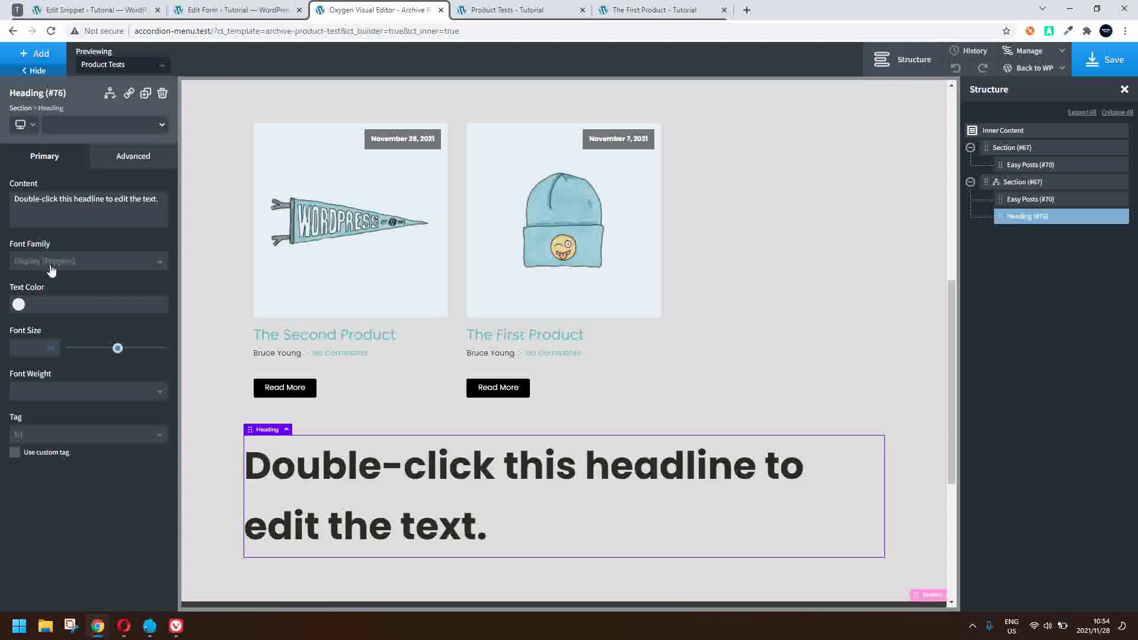
{"action": "triple_click", "coordinate": [119, 200]}
{"action": "type", "text": "D"}
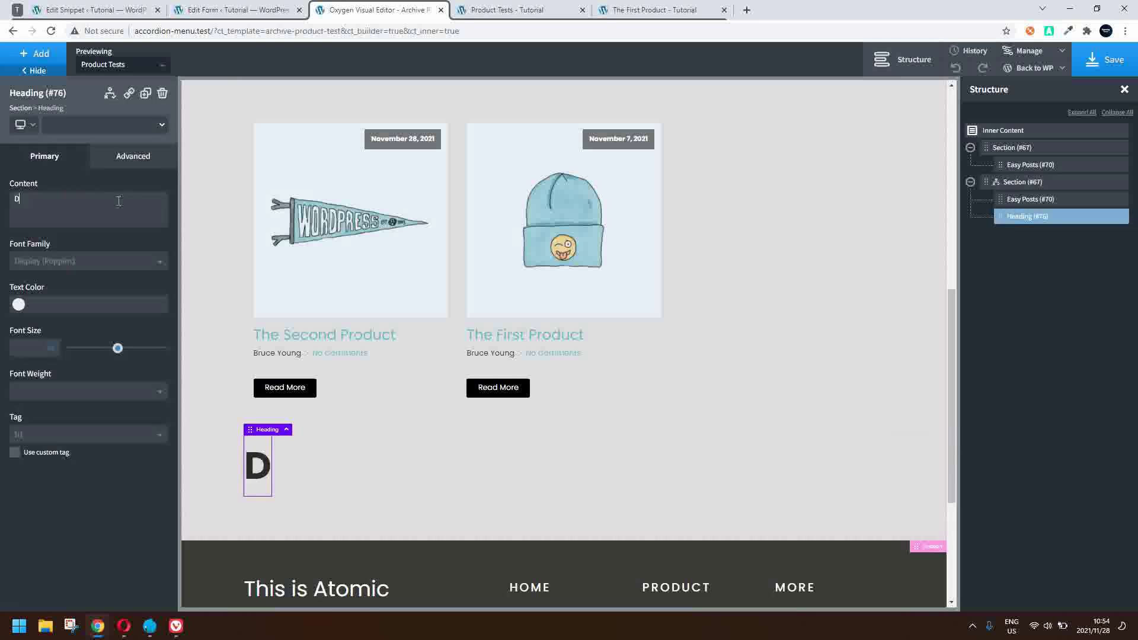
{"action": "type", "text": "raft Posts"}
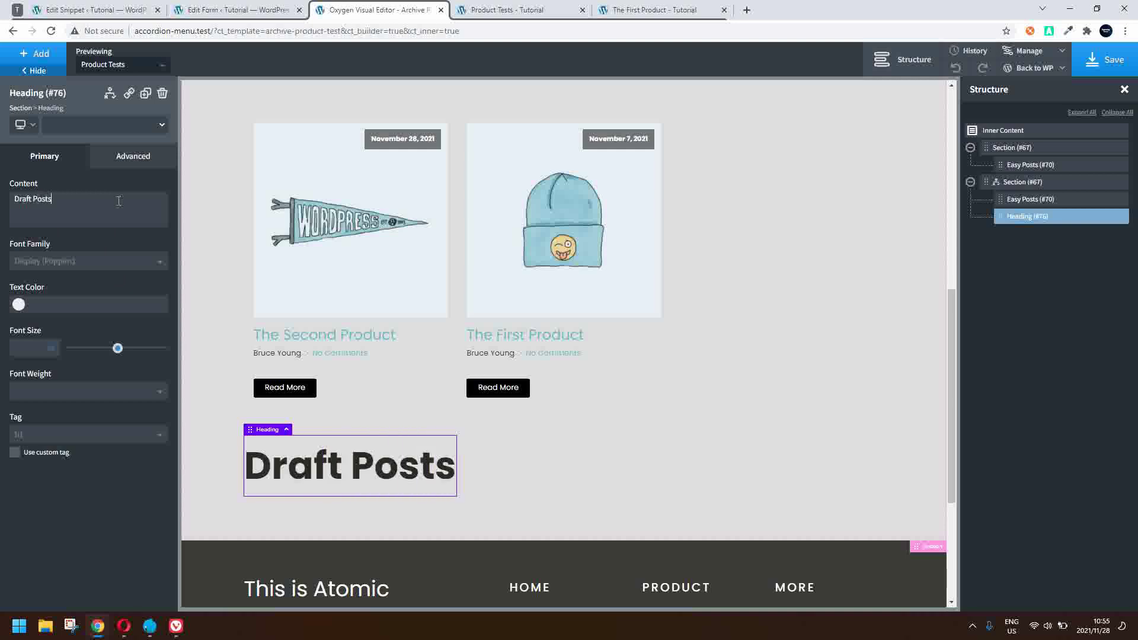
{"action": "left_click", "coordinate": [60, 439]}
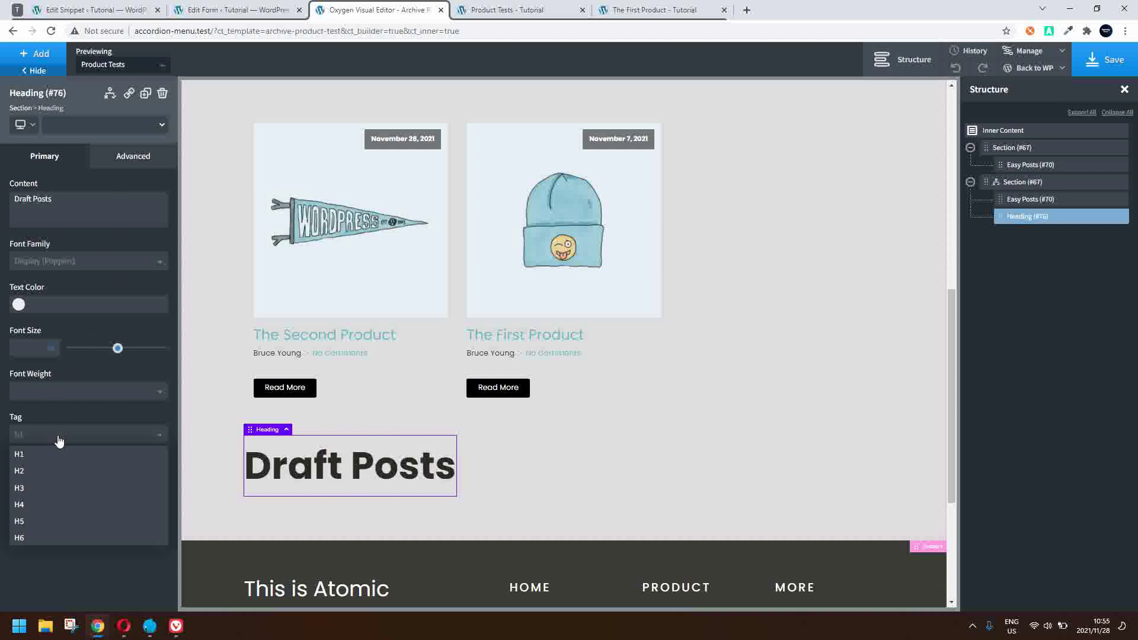
{"action": "left_click", "coordinate": [59, 505]}
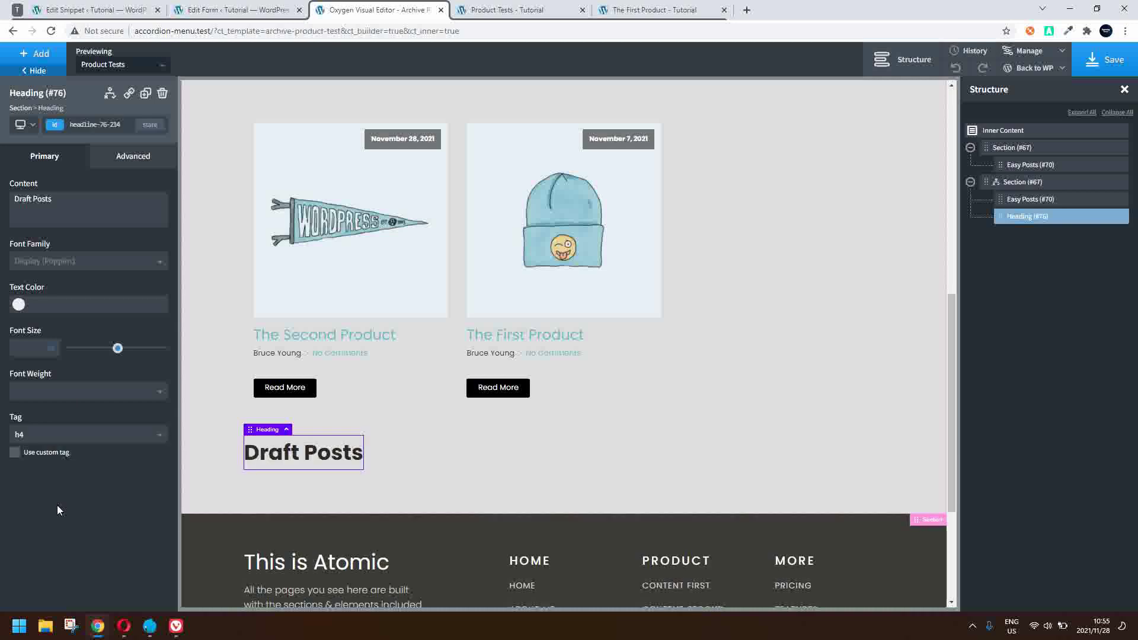
- Move the Draft Posts heading above the Easy Posts element and center the section's items horizontally
{"action": "left_click_drag", "start_coordinate": [1002, 211], "coordinate": [1007, 192]}
{"action": "left_click", "coordinate": [1013, 186]}
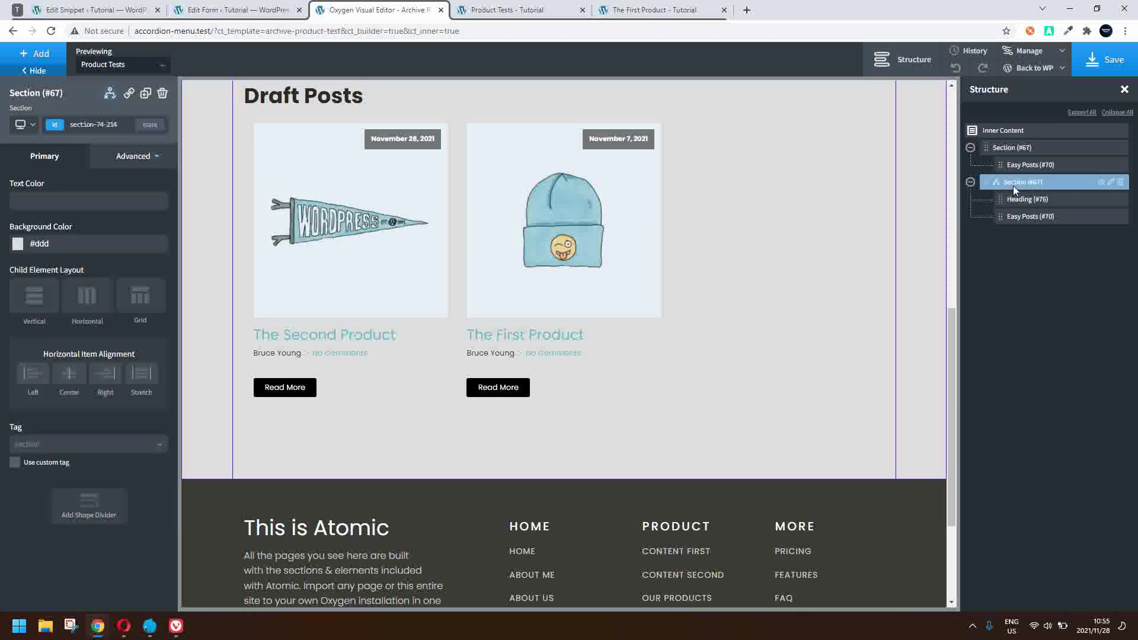
{"action": "left_click", "coordinate": [69, 373]}
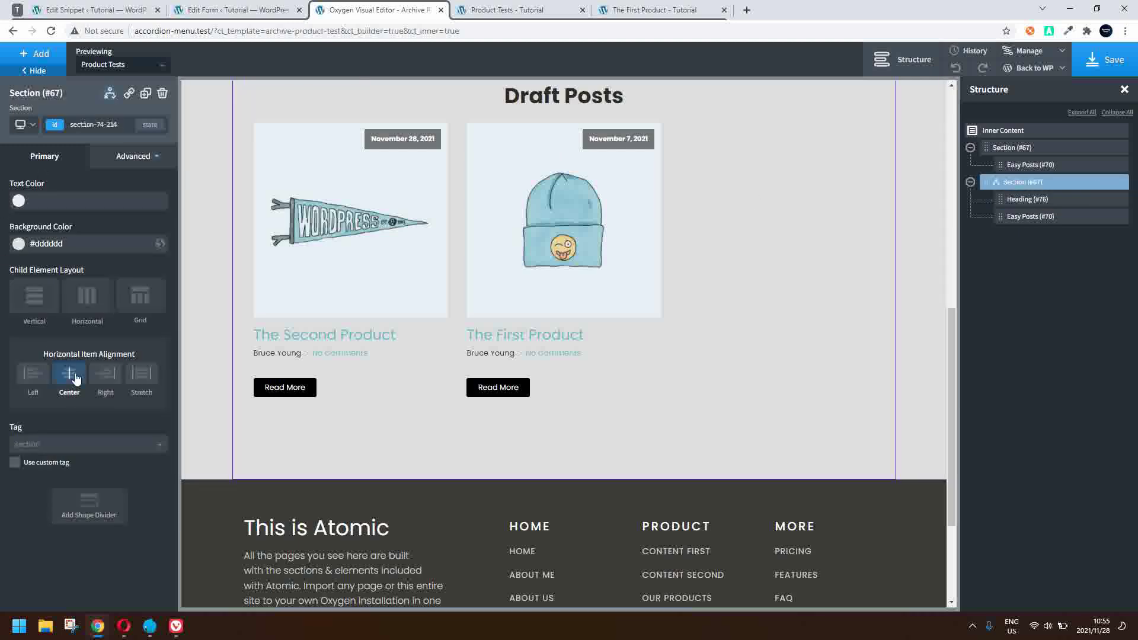
- Save the archive template, then reload the front-end product archive and review the styled Draft Posts section
{"action": "left_click", "coordinate": [1120, 59]}
{"action": "left_click", "coordinate": [513, 8]}
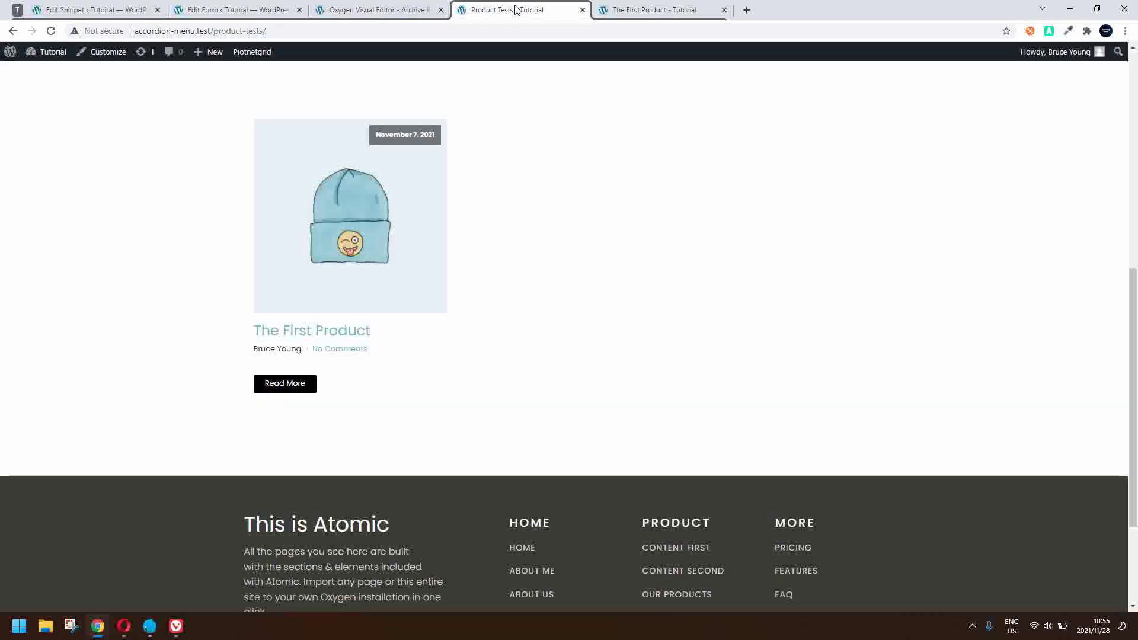
{"action": "left_click", "coordinate": [51, 31]}
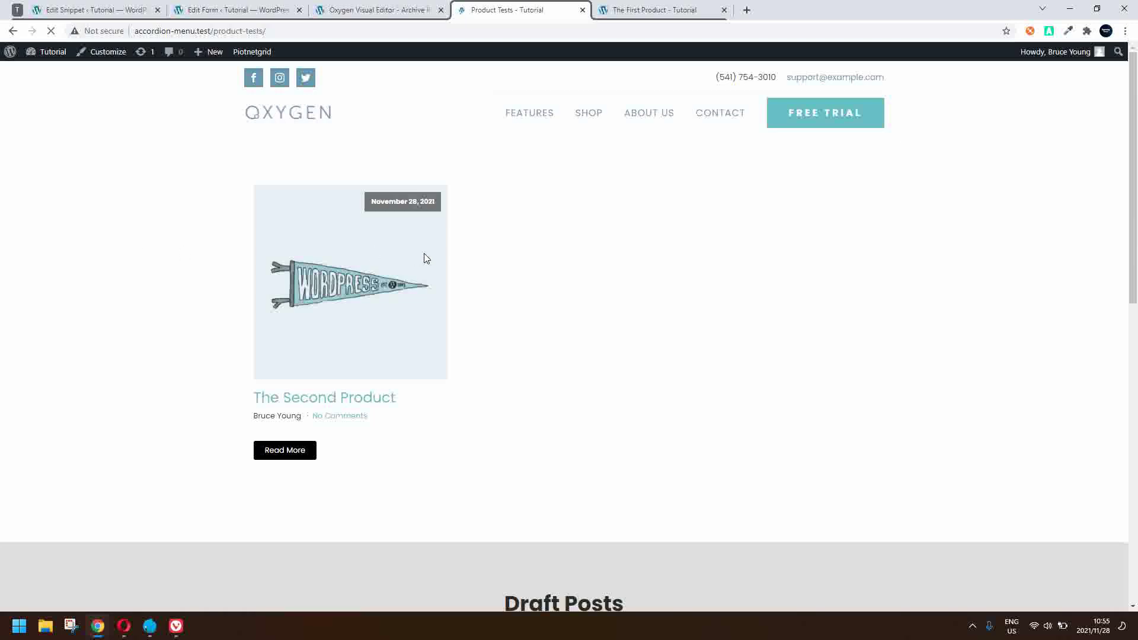
{"action": "scroll", "coordinate": [453, 268], "scroll_direction": "down", "scroll_amount": 5}
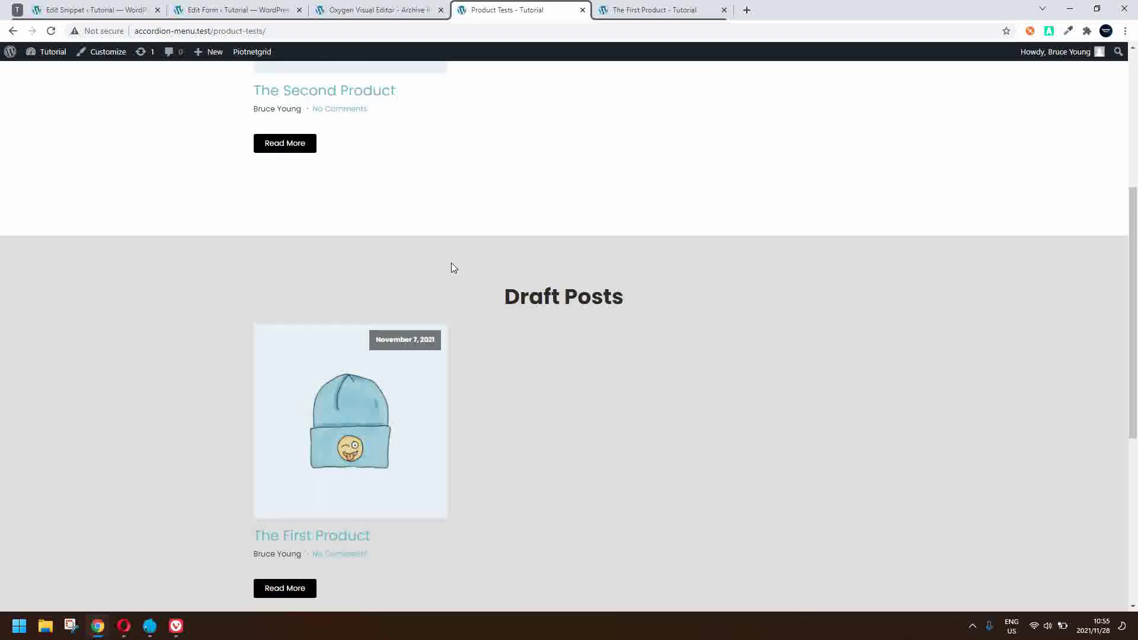
{"action": "scroll", "coordinate": [659, 422], "scroll_direction": "down", "scroll_amount": 2}
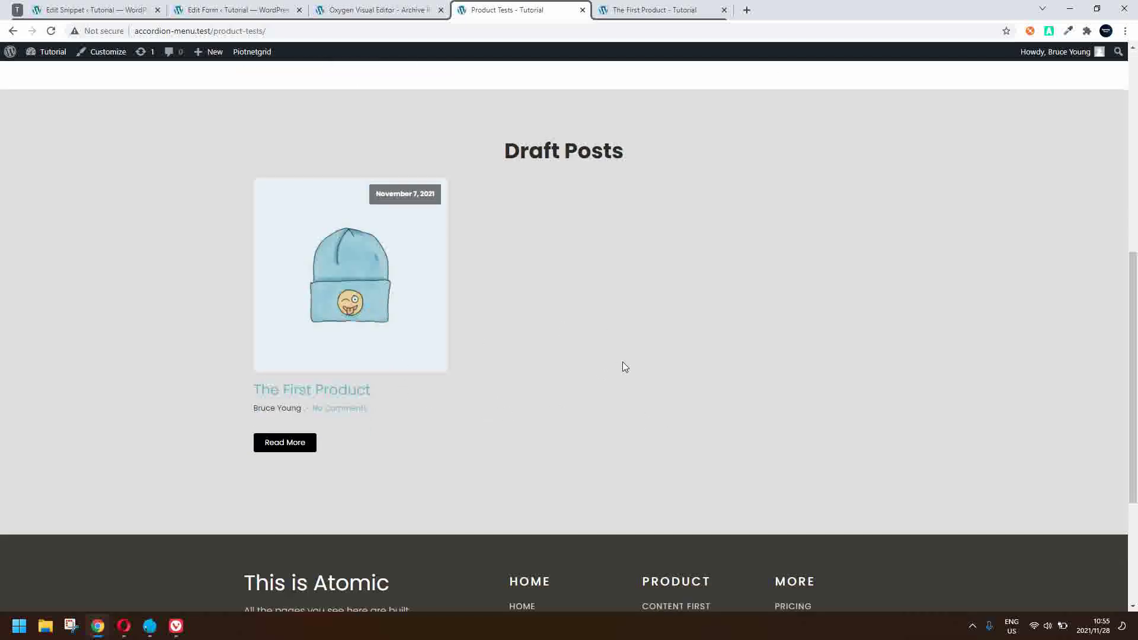
- Switch to Vivaldi, reload the product-tests archive under the second account and check its Draft Posts section
{"action": "left_click", "coordinate": [176, 626]}
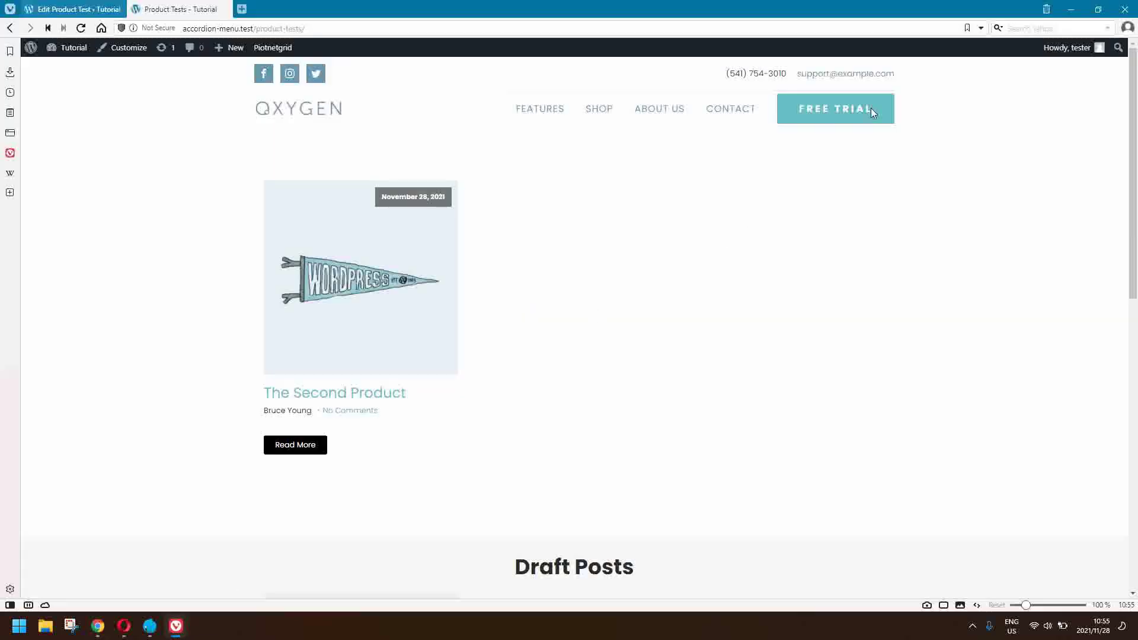
{"action": "left_click", "coordinate": [421, 28]}
{"action": "key", "text": "Return"}
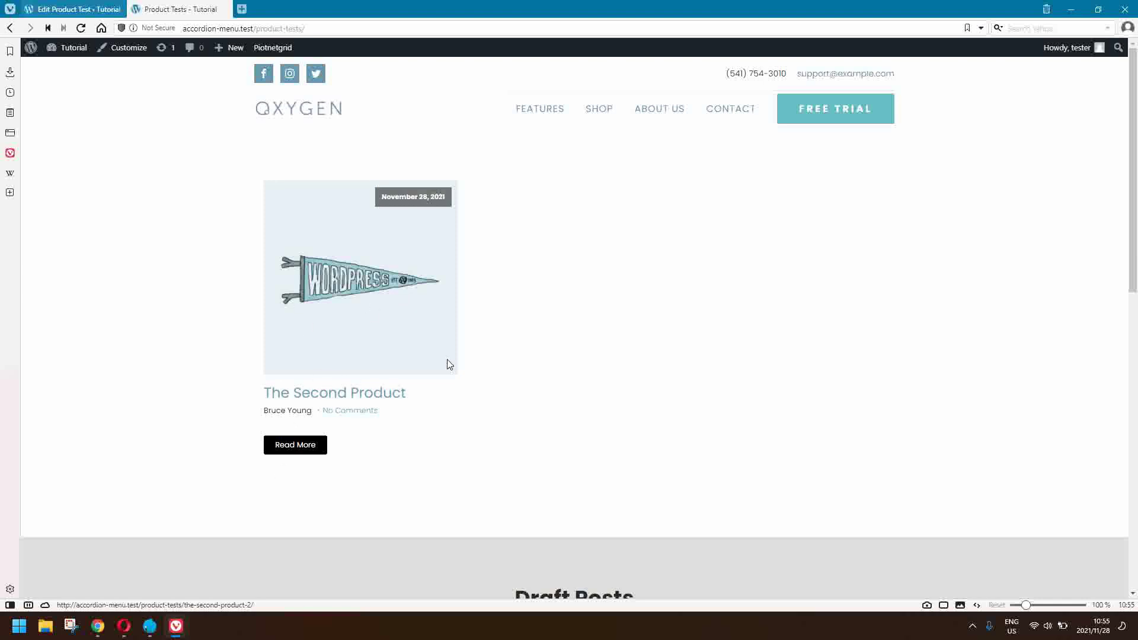
{"action": "scroll", "coordinate": [529, 367], "scroll_direction": "down", "scroll_amount": 5}
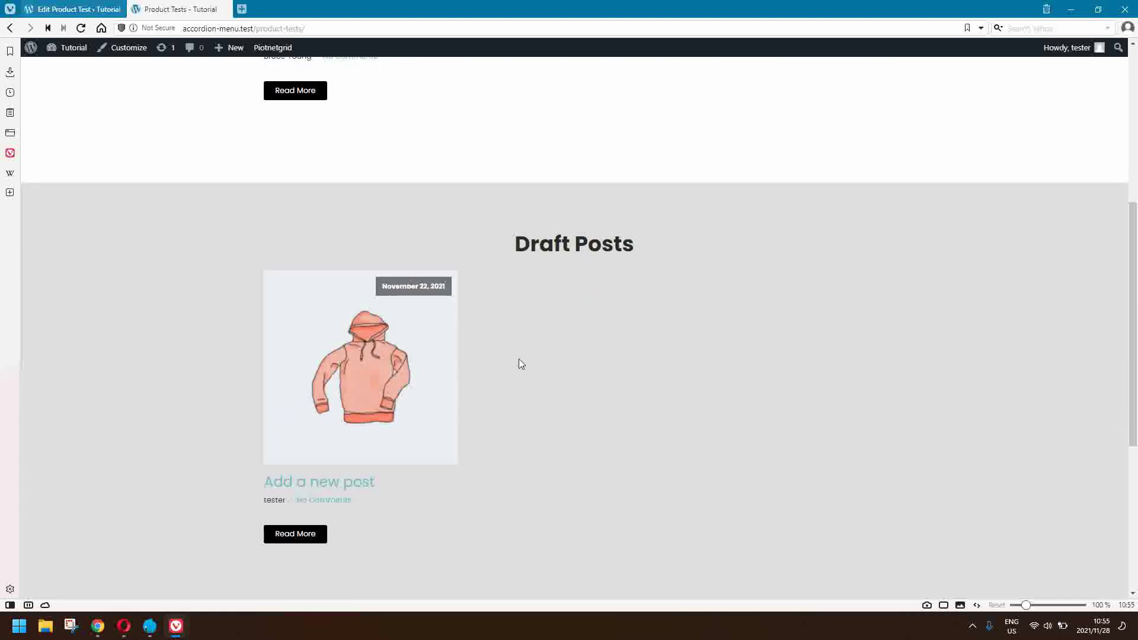
- Open the draft product "Add a new post" and submit its front-end edit form with the post status set to Publish
{"action": "left_click", "coordinate": [382, 395]}
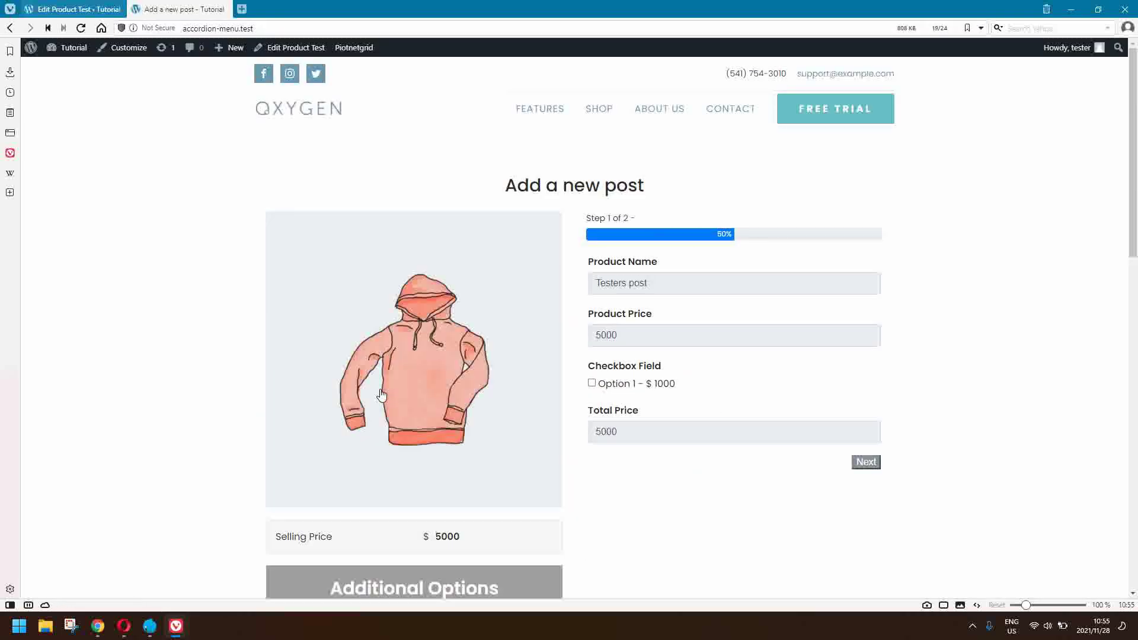
{"action": "scroll", "coordinate": [382, 395], "scroll_direction": "down", "scroll_amount": 10}
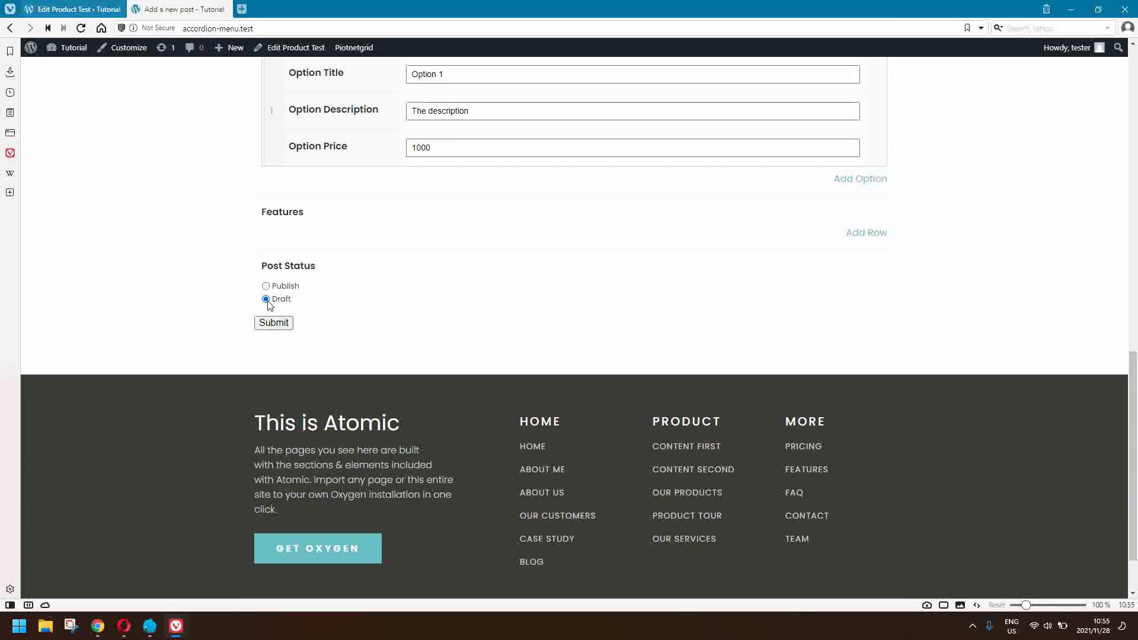
{"action": "left_click", "coordinate": [278, 287]}
{"action": "left_click", "coordinate": [271, 325]}
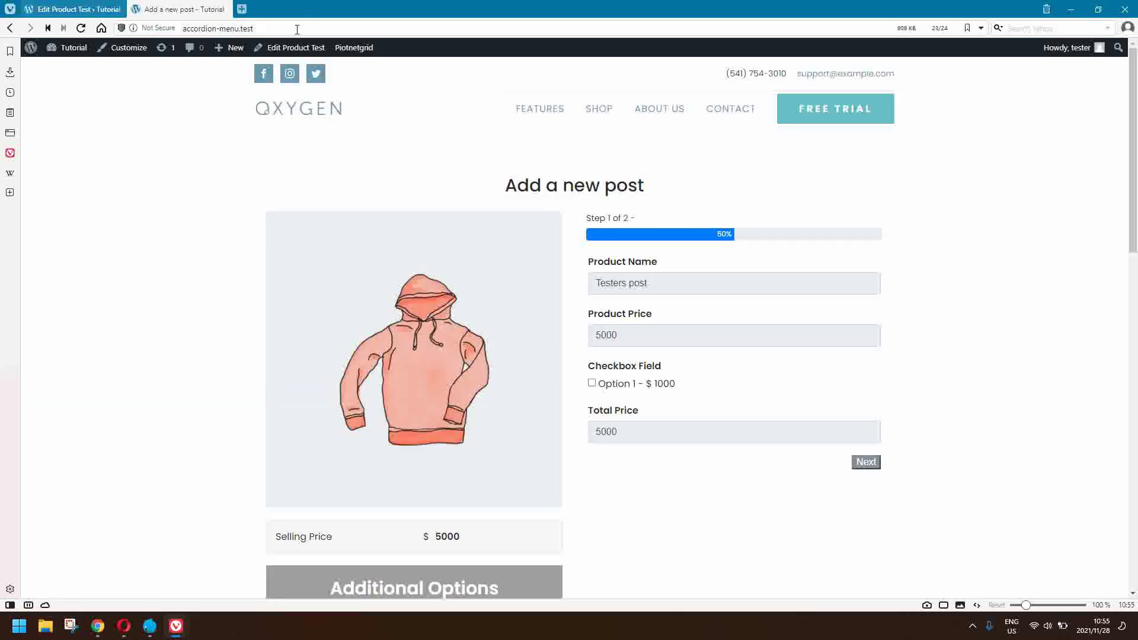
- Check the product's status and author in the dashboard's Product Tests list, then view the front-end product archive
{"action": "left_click", "coordinate": [297, 29]}
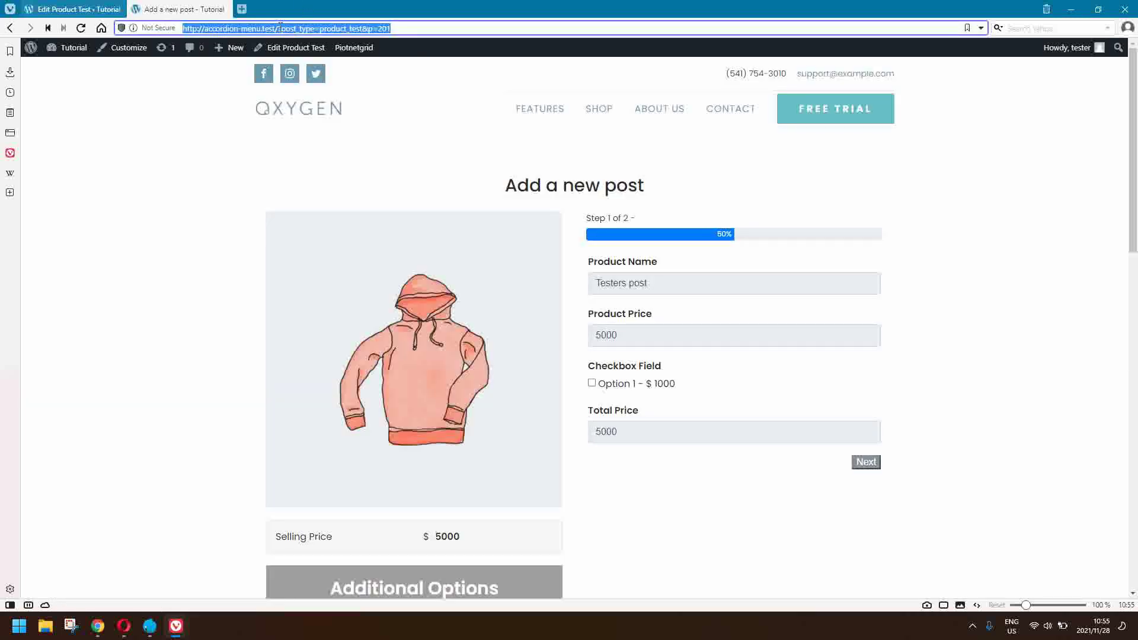
{"action": "left_click", "coordinate": [73, 49]}
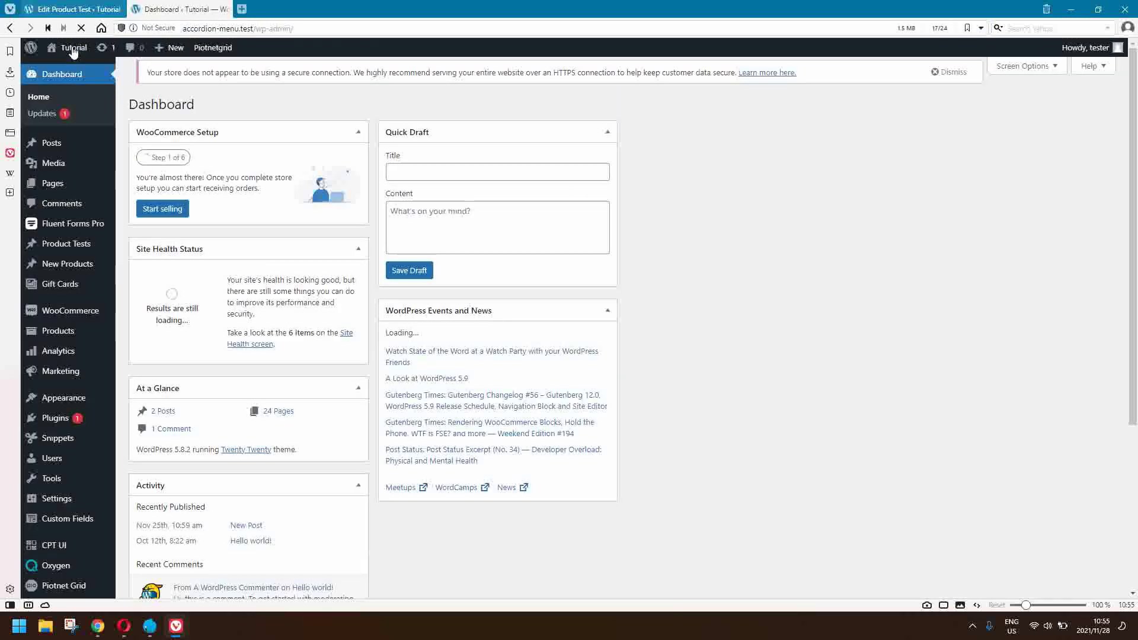
{"action": "left_click", "coordinate": [67, 246]}
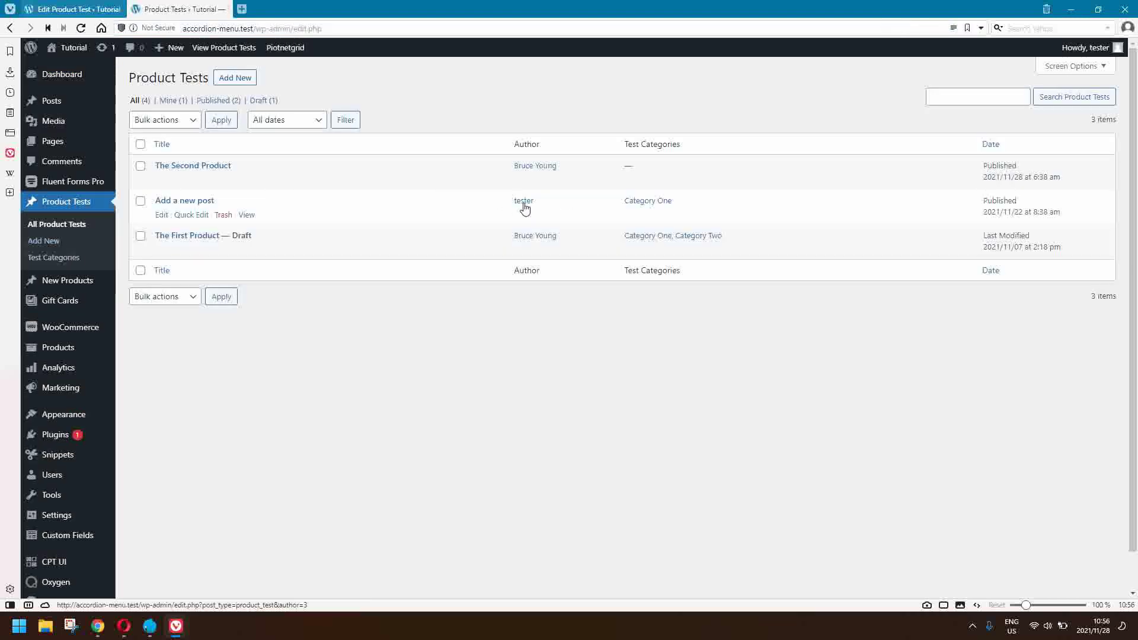
{"action": "left_click", "coordinate": [223, 49]}
{"action": "scroll", "coordinate": [215, 276], "scroll_direction": "down", "scroll_amount": 2}
{"action": "scroll", "coordinate": [216, 276], "scroll_direction": "up", "scroll_amount": 2}
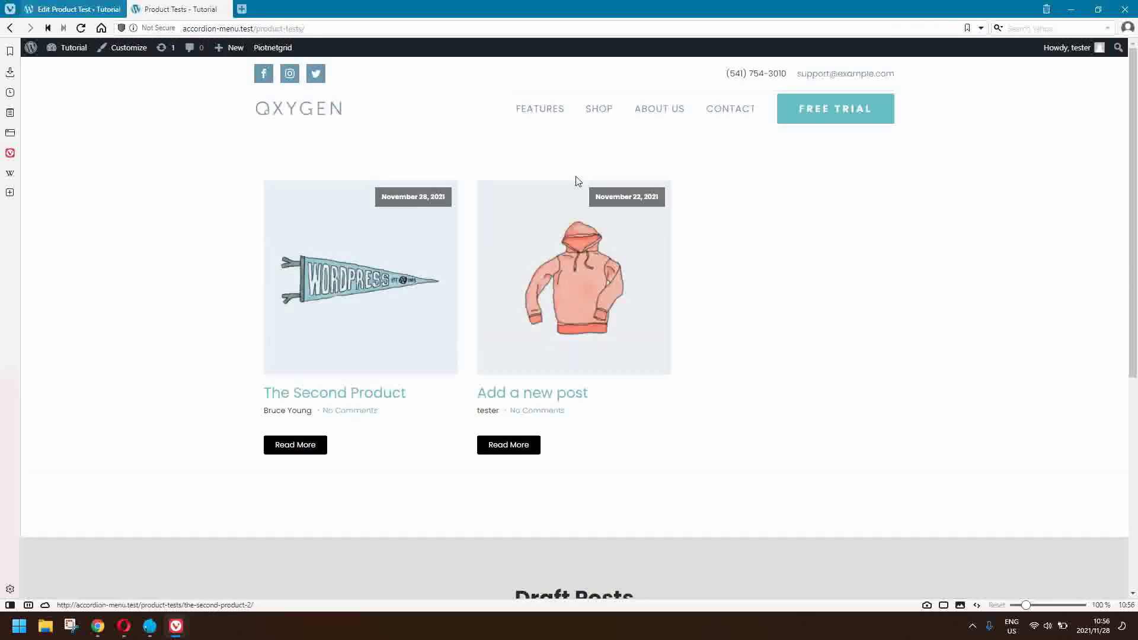
- Switch back to Chrome, reload the product archive and compare its published and draft sections
{"action": "mouse_move", "coordinate": [95, 632]}
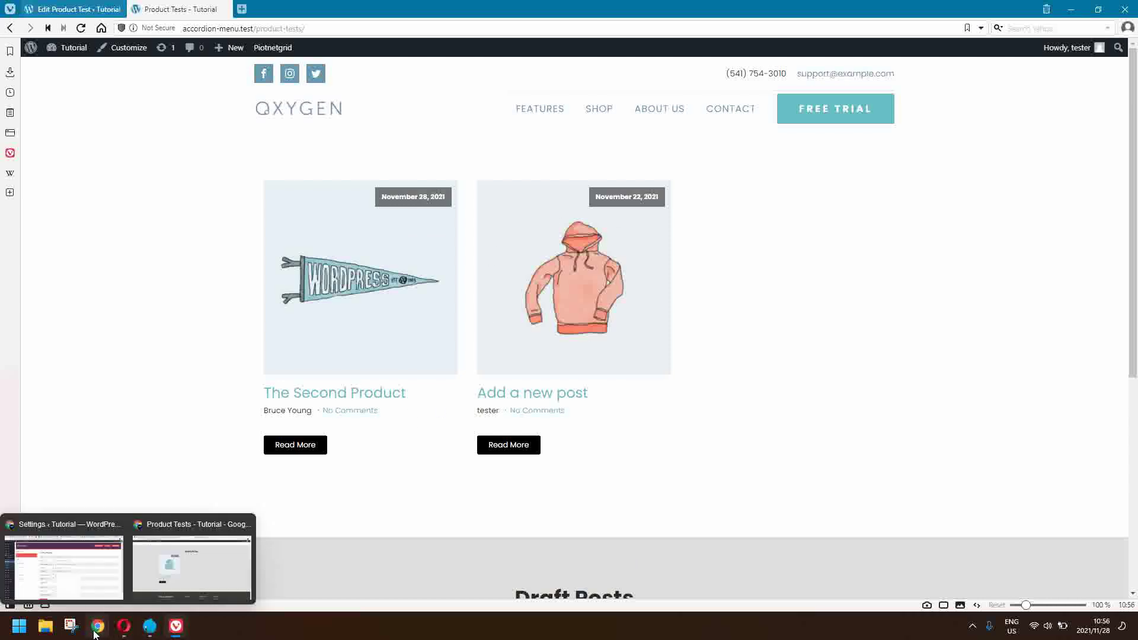
{"action": "left_click", "coordinate": [170, 556]}
{"action": "scroll", "coordinate": [225, 305], "scroll_direction": "up", "scroll_amount": 7}
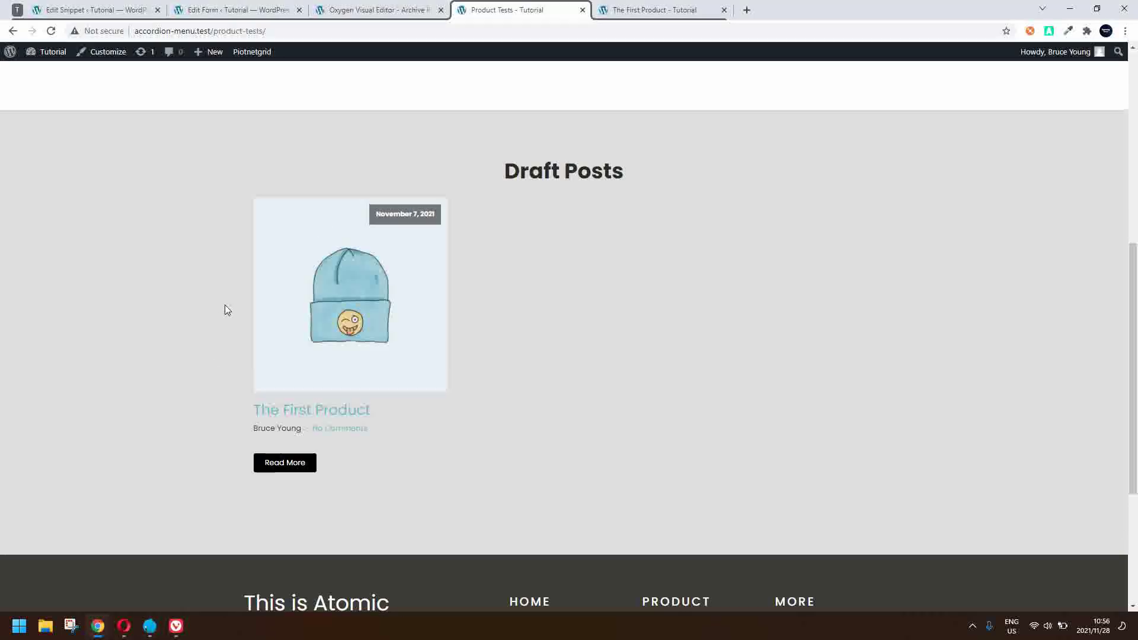
{"action": "left_click", "coordinate": [51, 31]}
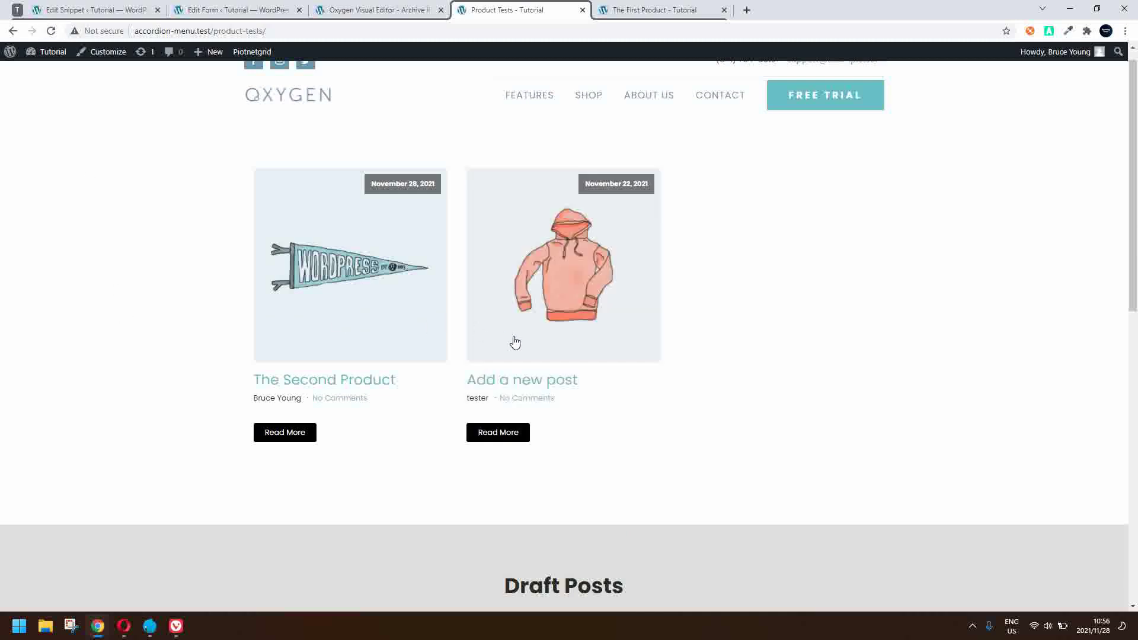
{"action": "mouse_move", "coordinate": [101, 620]}
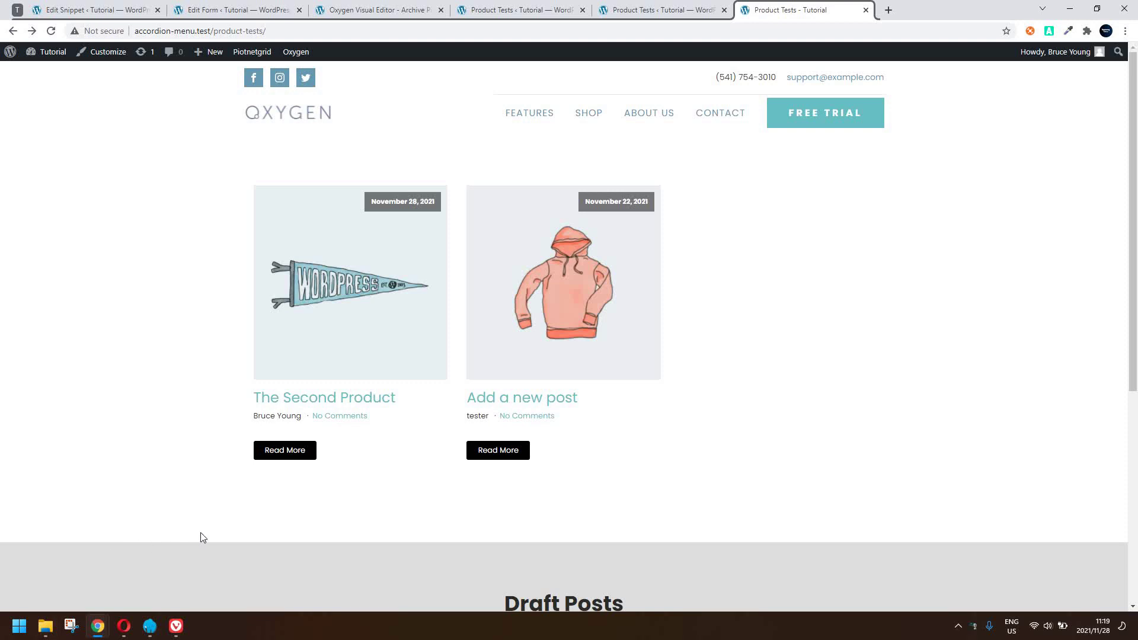
{"action": "scroll", "coordinate": [214, 508], "scroll_direction": "down", "scroll_amount": 6}
{"action": "scroll", "coordinate": [214, 508], "scroll_direction": "up", "scroll_amount": 6}
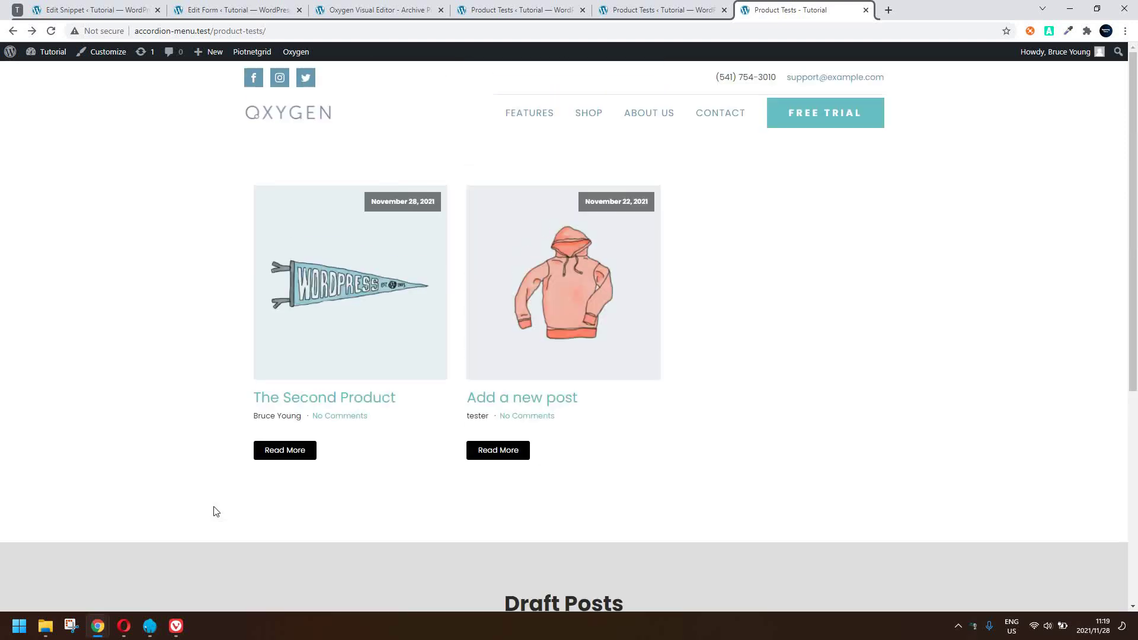